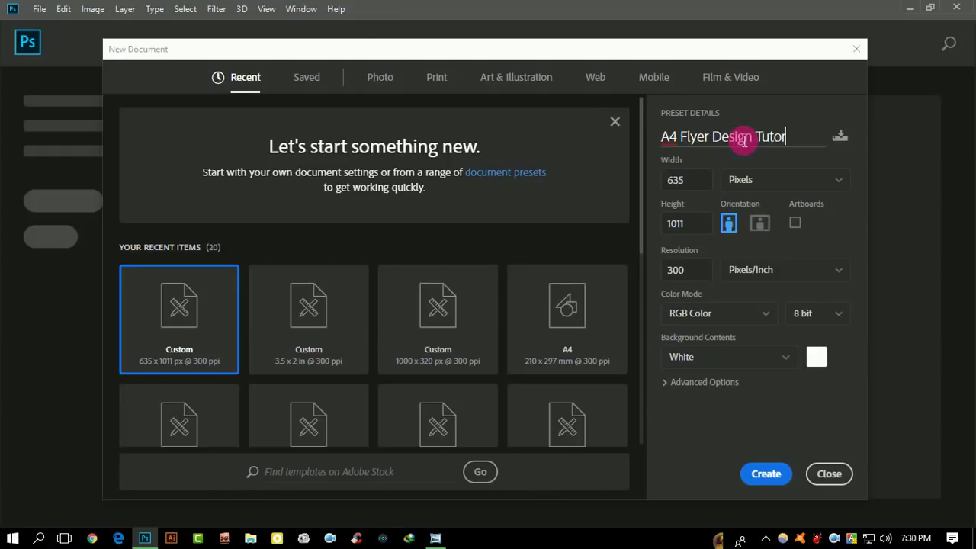
Create a 210 × 297 mm A4 document at 300 ppi named 'A4 Flyer Design Tutorial'
{"action": "left_click", "coordinate": [439, 73]}
{"action": "left_click", "coordinate": [577, 197]}
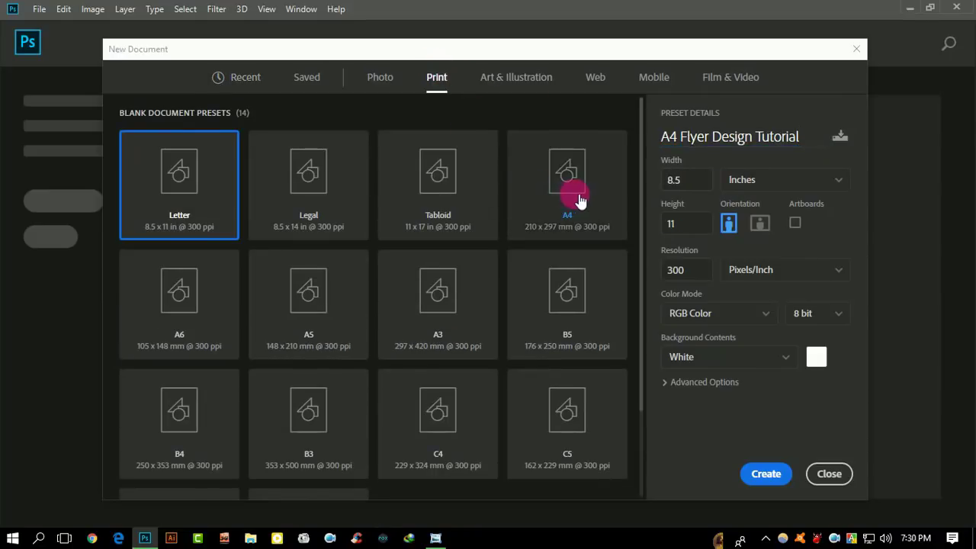
{"action": "left_click", "coordinate": [755, 467]}
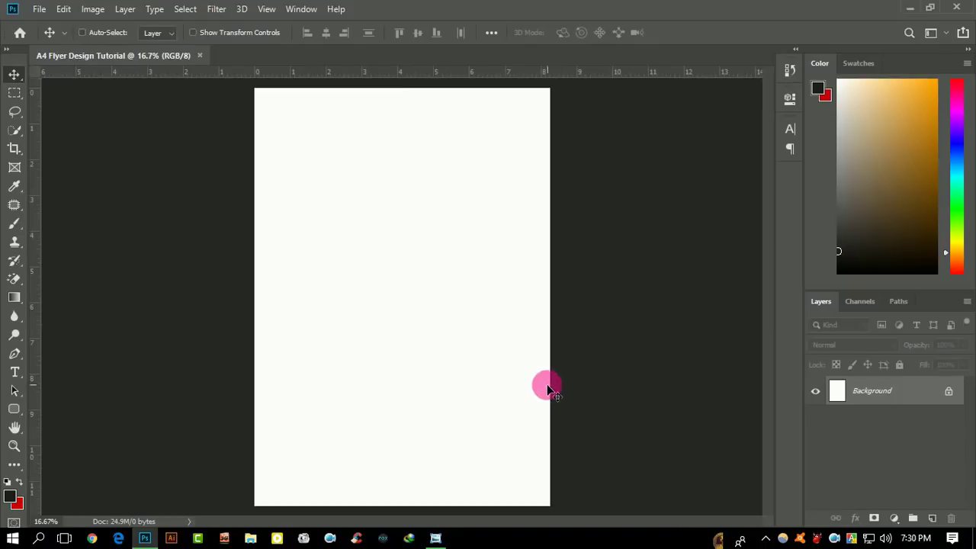
Draw a six-sided Polygon 1 hexagon with the Polygon Tool at the page's upper left
{"action": "left_click", "coordinate": [9, 411]}
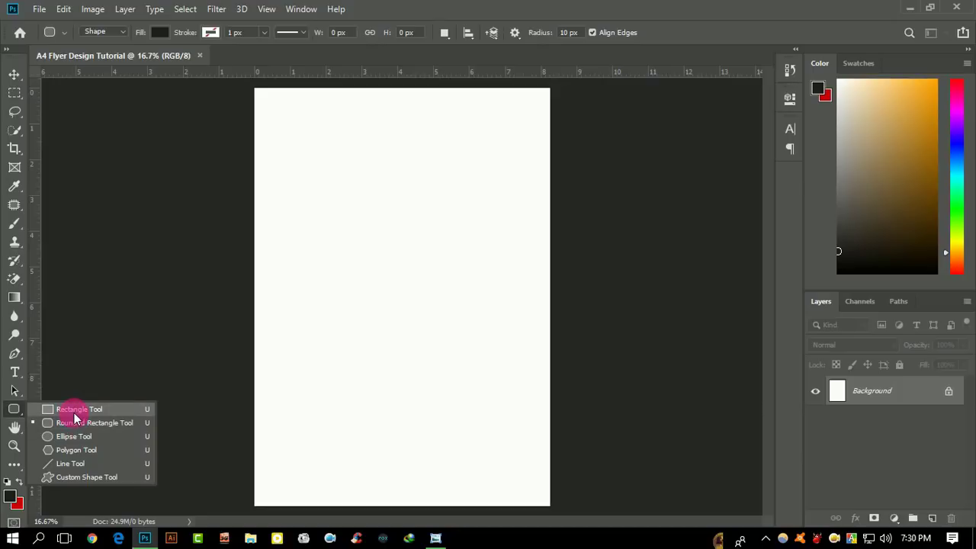
{"action": "left_click", "coordinate": [76, 450]}
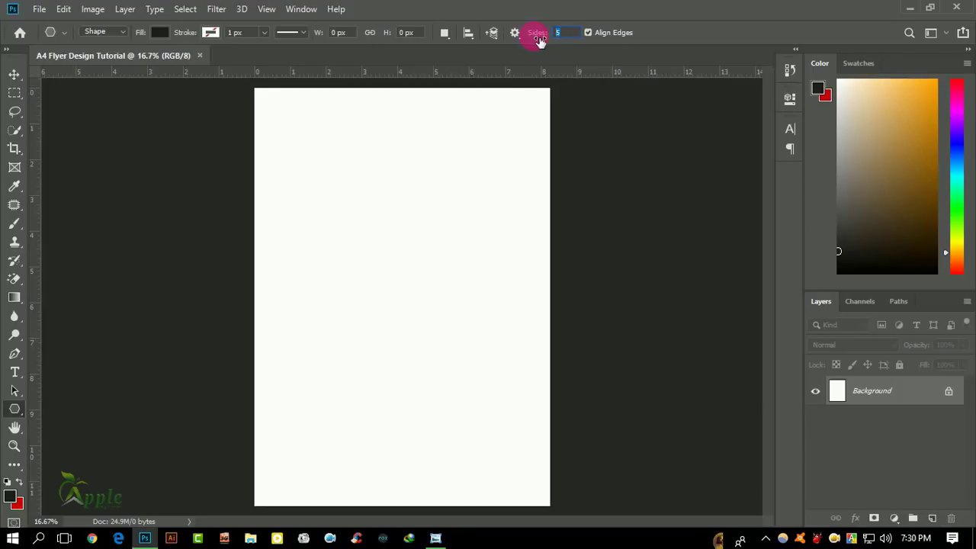
{"action": "mouse_move", "coordinate": [343, 213]}
{"action": "left_mouse_down"}
{"action": "mouse_move", "coordinate": [409, 303]}
{"action": "mouse_move", "coordinate": [423, 236]}
{"action": "mouse_move", "coordinate": [414, 229]}
{"action": "mouse_move", "coordinate": [408, 254]}
{"action": "mouse_move", "coordinate": [431, 273]}
{"action": "mouse_move", "coordinate": [434, 265]}
{"action": "left_mouse_up"}
Move the hexagon toward the page centre and place a vertical guide through its middle
{"action": "left_click", "coordinate": [14, 74]}
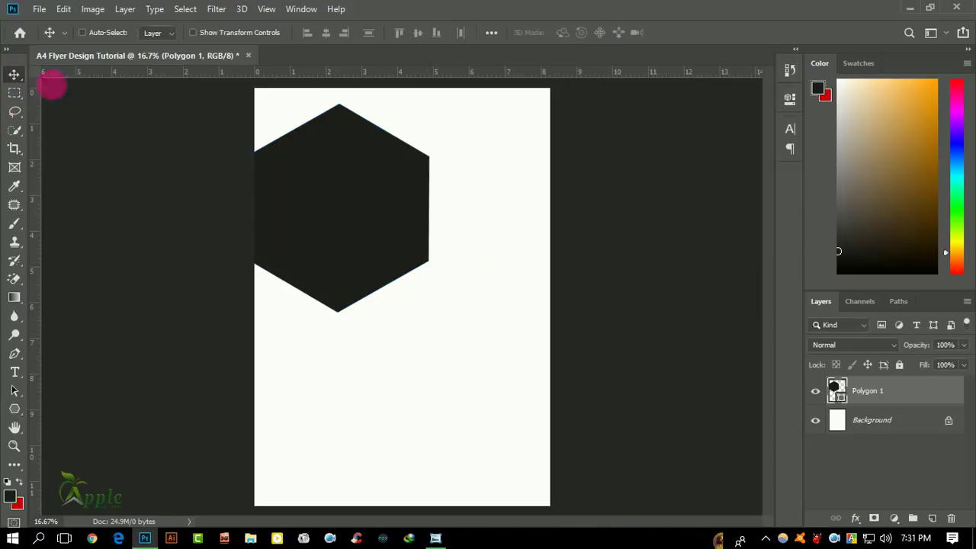
{"action": "left_click_drag", "start_coordinate": [354, 189], "coordinate": [409, 231]}
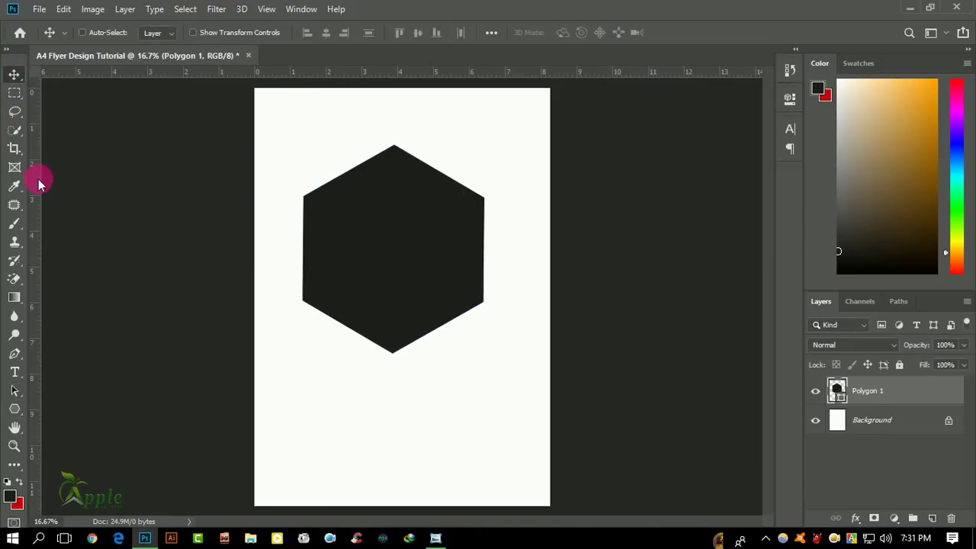
{"action": "mouse_move", "coordinate": [38, 179]}
{"action": "left_mouse_down"}
{"action": "mouse_move", "coordinate": [377, 199]}
{"action": "mouse_move", "coordinate": [401, 208]}
{"action": "left_mouse_up"}
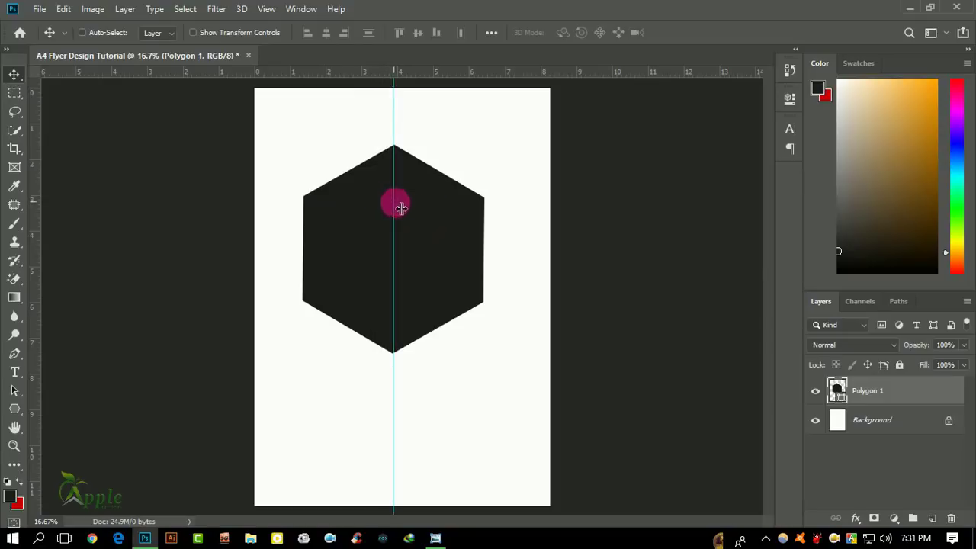
Free Transform the hexagon, rotating it until its top point sits upright on the guide
{"action": "left_click", "coordinate": [63, 9]}
{"action": "left_click", "coordinate": [152, 318]}
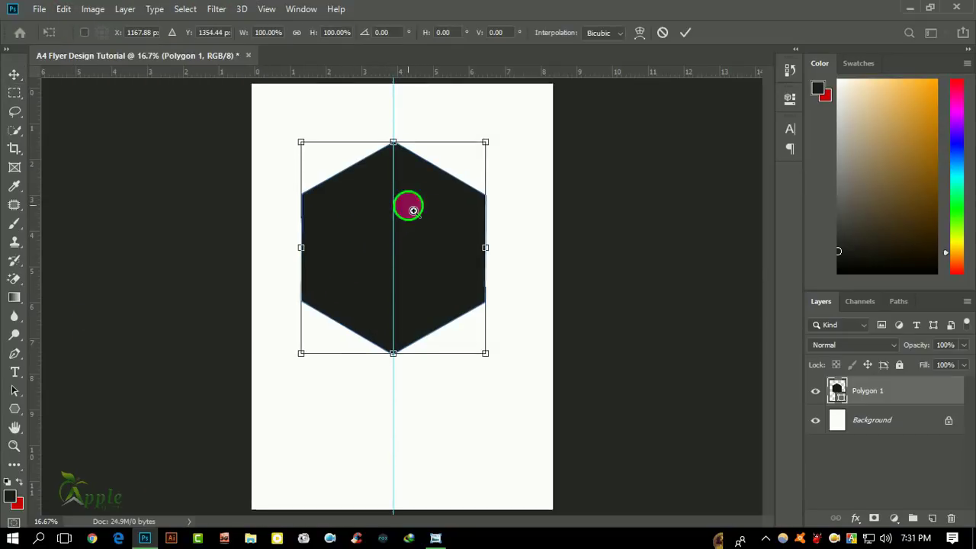
{"action": "scroll", "coordinate": [413, 210], "scroll_direction": "up", "scroll_amount": 2}
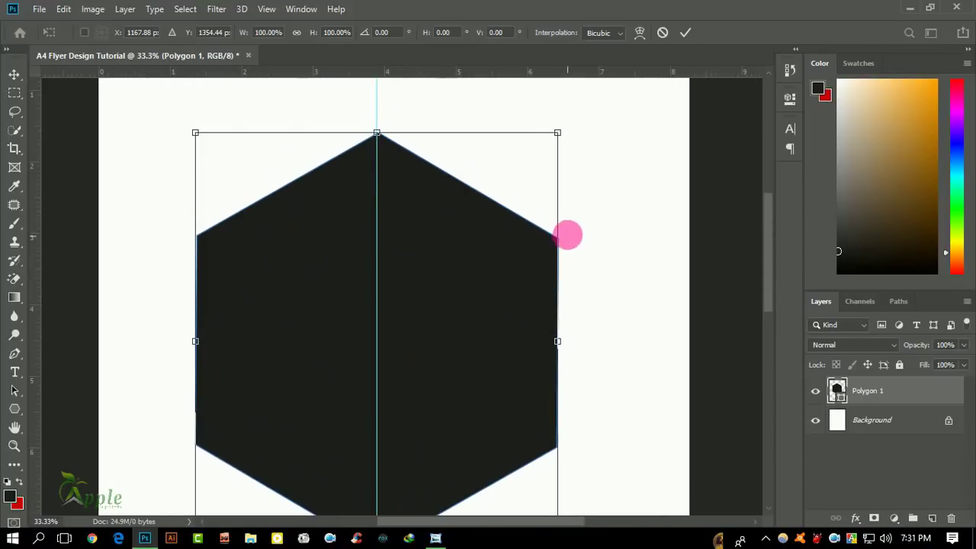
{"action": "left_click_drag", "start_coordinate": [573, 190], "coordinate": [578, 191]}
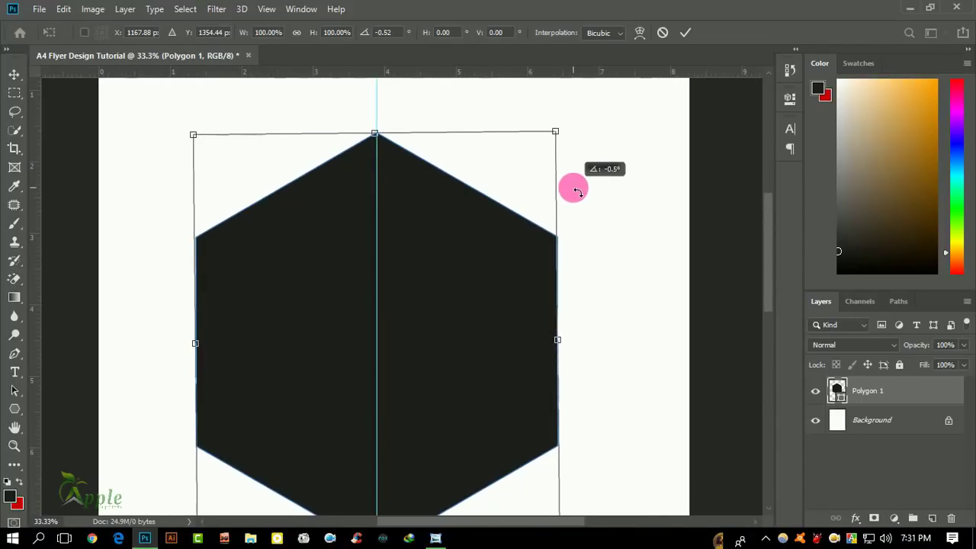
{"action": "scroll", "coordinate": [338, 244], "scroll_direction": "down", "scroll_amount": 1}
{"action": "scroll", "coordinate": [328, 252], "scroll_direction": "down", "scroll_amount": 1}
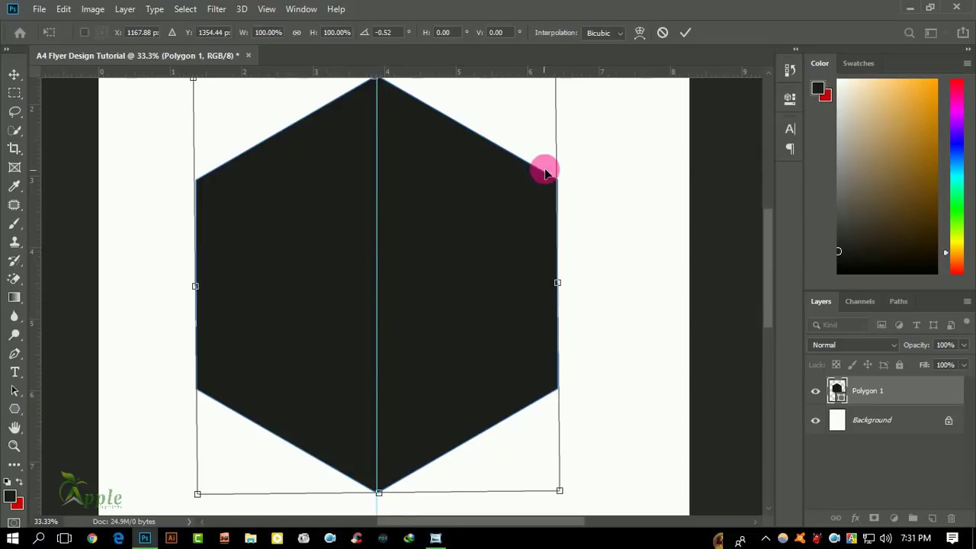
{"action": "scroll", "coordinate": [512, 231], "scroll_direction": "up", "scroll_amount": 1}
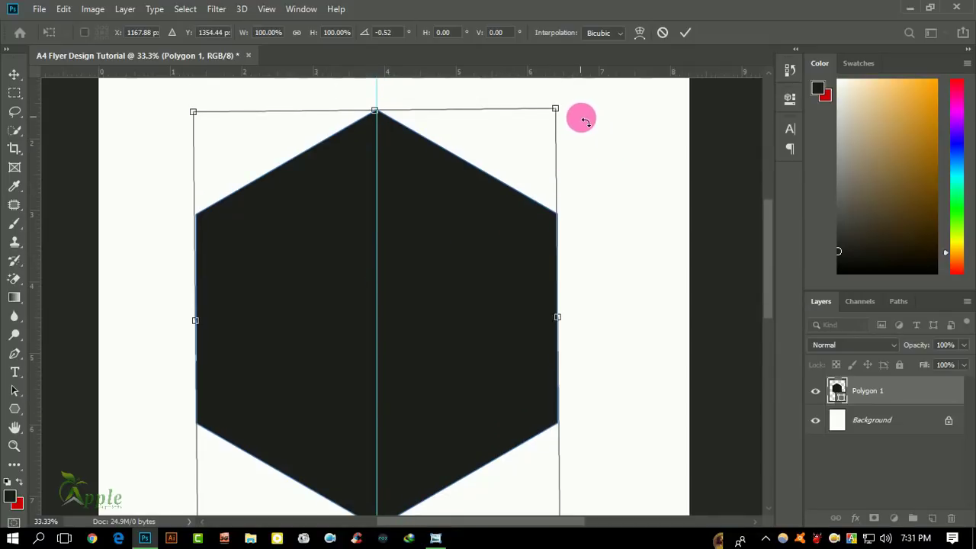
{"action": "left_click_drag", "start_coordinate": [585, 122], "coordinate": [585, 123]}
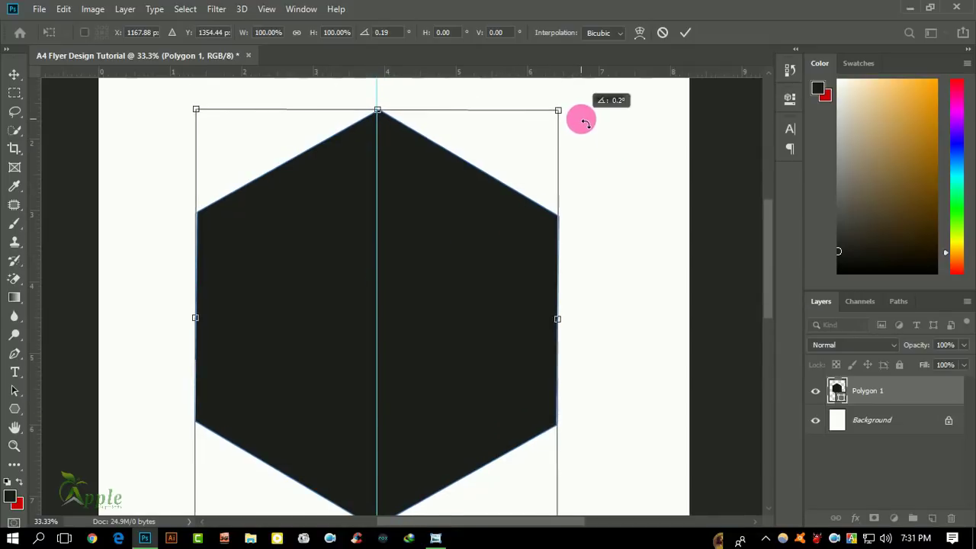
{"action": "scroll", "coordinate": [370, 113], "scroll_direction": "up", "scroll_amount": 1}
{"action": "scroll", "coordinate": [388, 213], "scroll_direction": "up", "scroll_amount": 1}
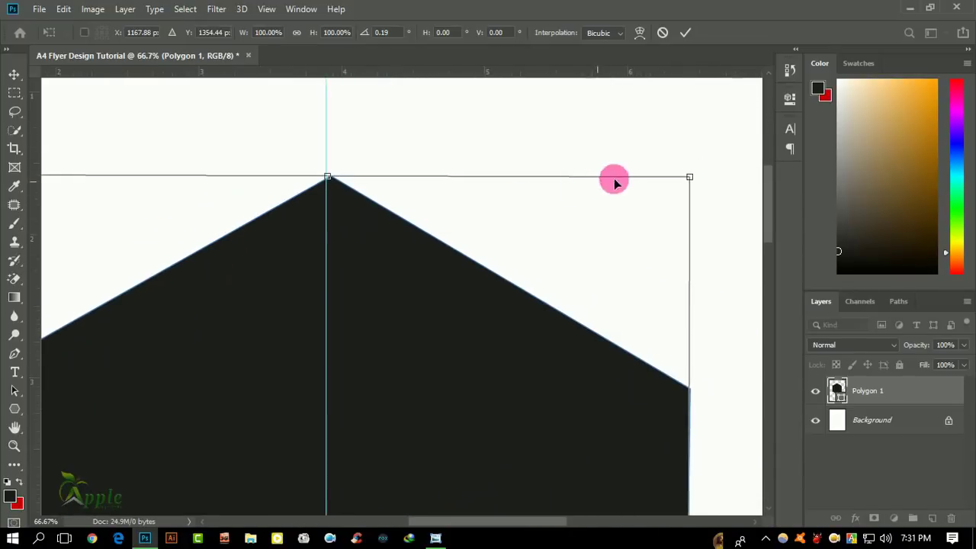
{"action": "left_click_drag", "start_coordinate": [692, 159], "coordinate": [701, 158]}
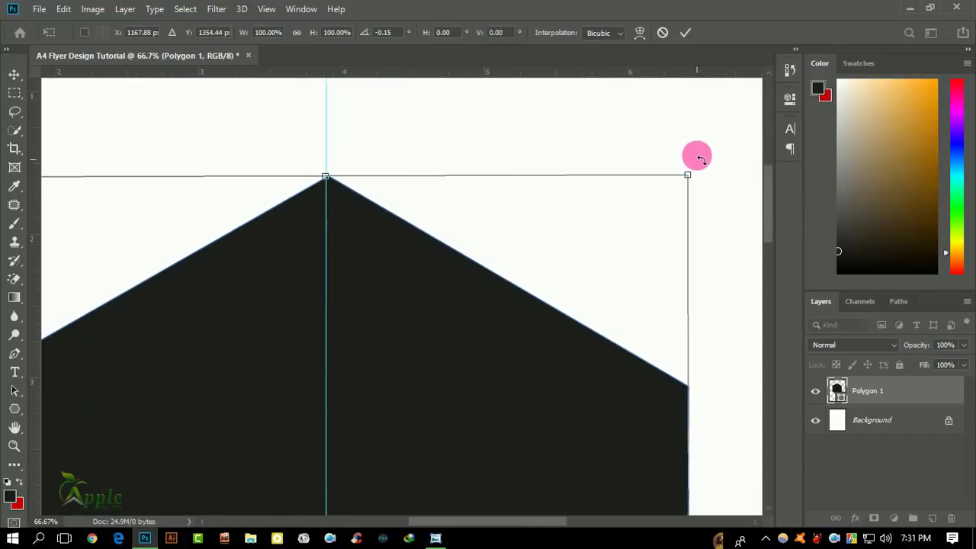
{"action": "key", "text": "ctrl+minus"}
{"action": "key", "text": "ctrl+minus"}
{"action": "key", "text": "ctrl+minus"}
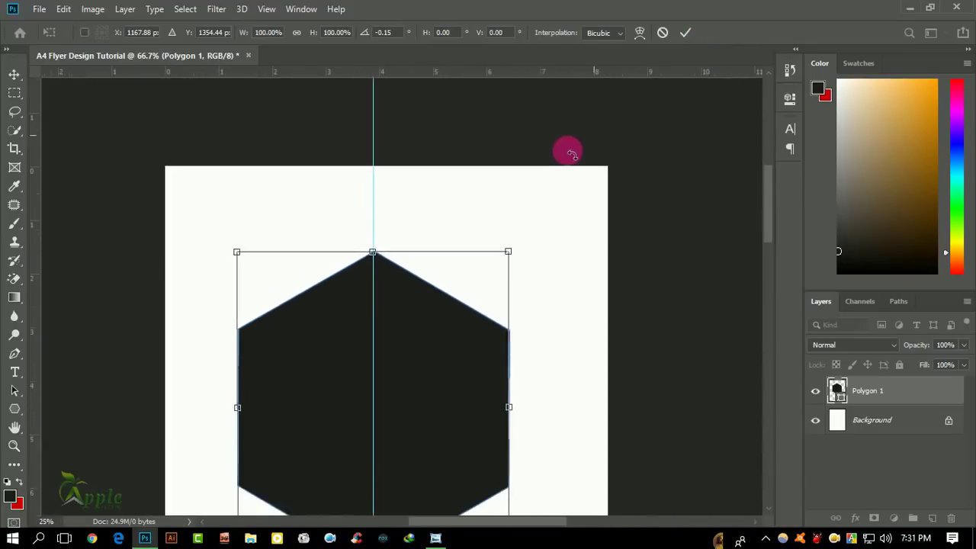
{"action": "key", "text": "ctrl+minus"}
{"action": "key", "text": "ctrl+minus"}
{"action": "left_click", "coordinate": [685, 33]}
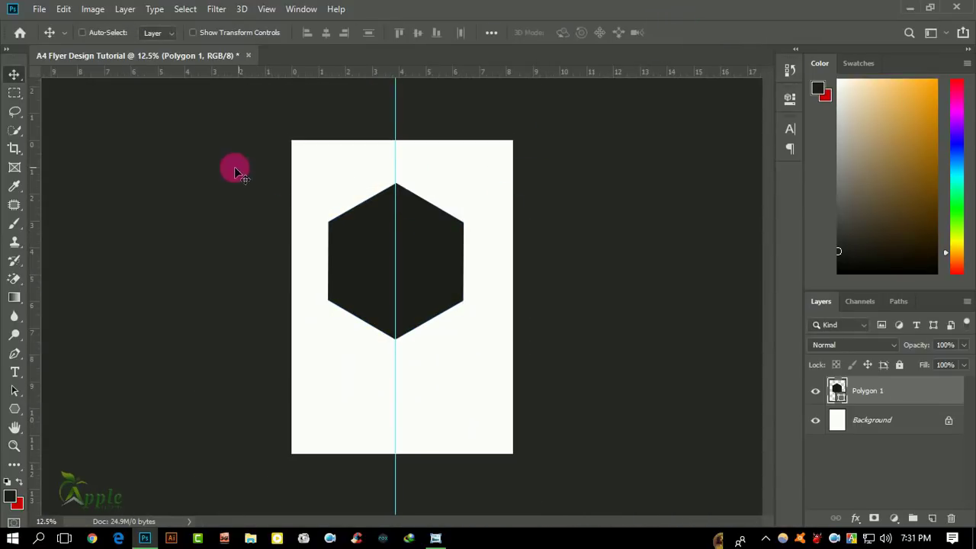
Remove the centre guide and shift the hexagon slightly up-left at about 100.39% size
{"action": "left_click_drag", "start_coordinate": [392, 201], "coordinate": [39, 226]}
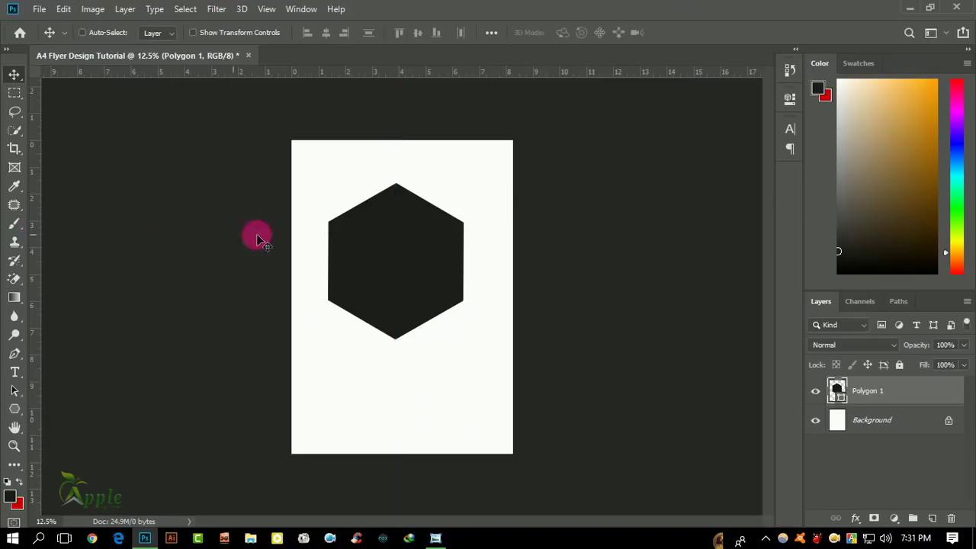
{"action": "left_click_drag", "start_coordinate": [408, 239], "coordinate": [416, 224]}
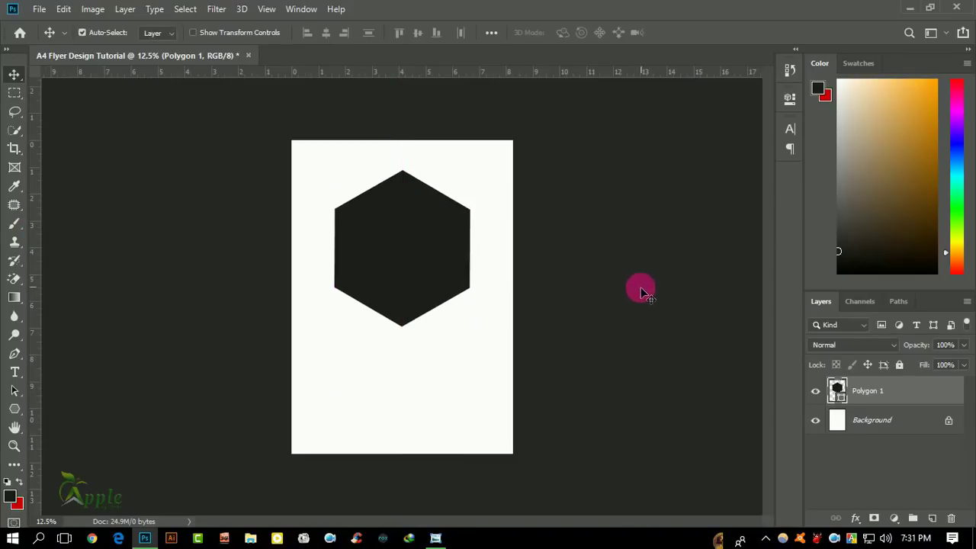
{"action": "left_click", "coordinate": [63, 9]}
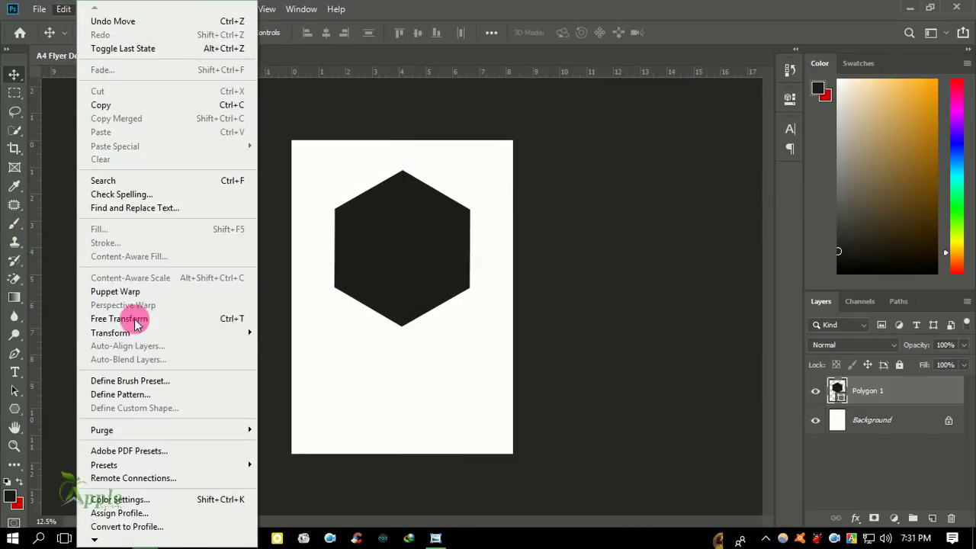
{"action": "left_click", "coordinate": [139, 319]}
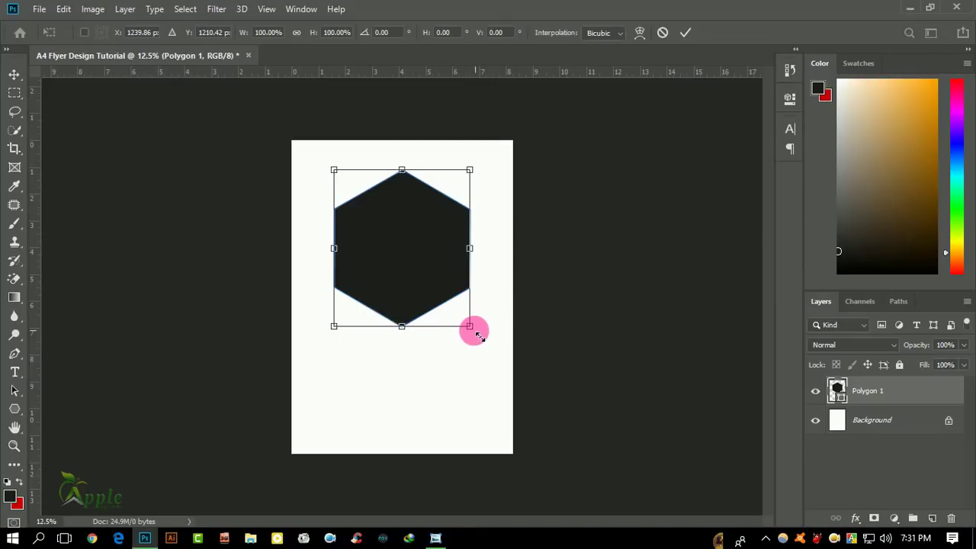
{"action": "mouse_move", "coordinate": [477, 334]}
{"action": "left_mouse_down"}
{"action": "mouse_move", "coordinate": [459, 305]}
{"action": "mouse_move", "coordinate": [482, 336]}
{"action": "mouse_move", "coordinate": [476, 328]}
{"action": "left_mouse_up"}
{"action": "left_click_drag", "start_coordinate": [427, 274], "coordinate": [412, 271]}
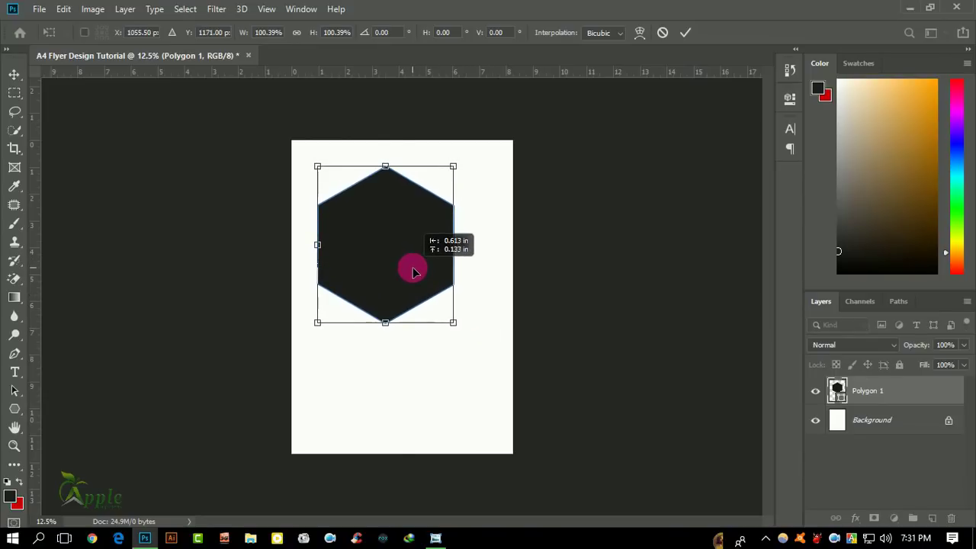
{"action": "left_click", "coordinate": [685, 34]}
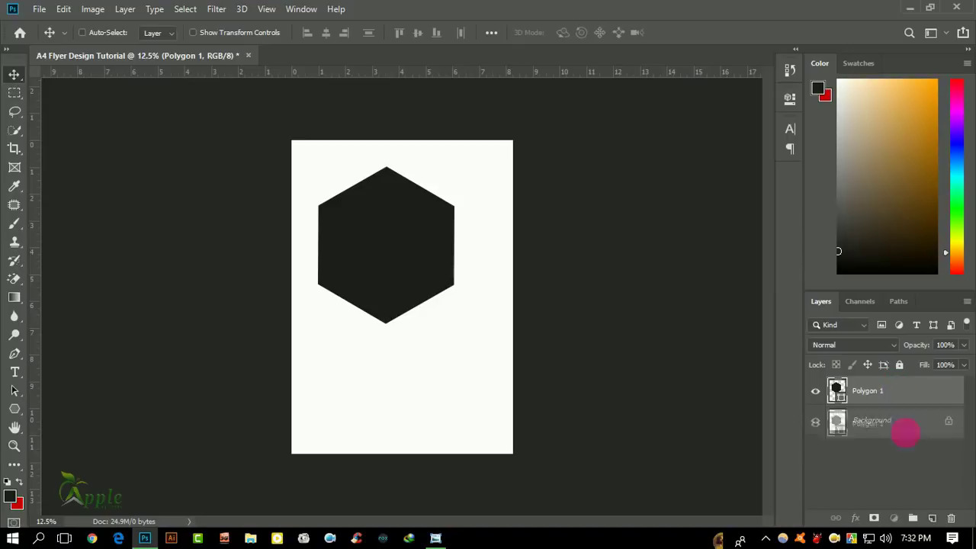
Duplicate Polygon 1 and give the copy a lighter grey fill
{"action": "left_click_drag", "start_coordinate": [890, 379], "coordinate": [931, 517]}
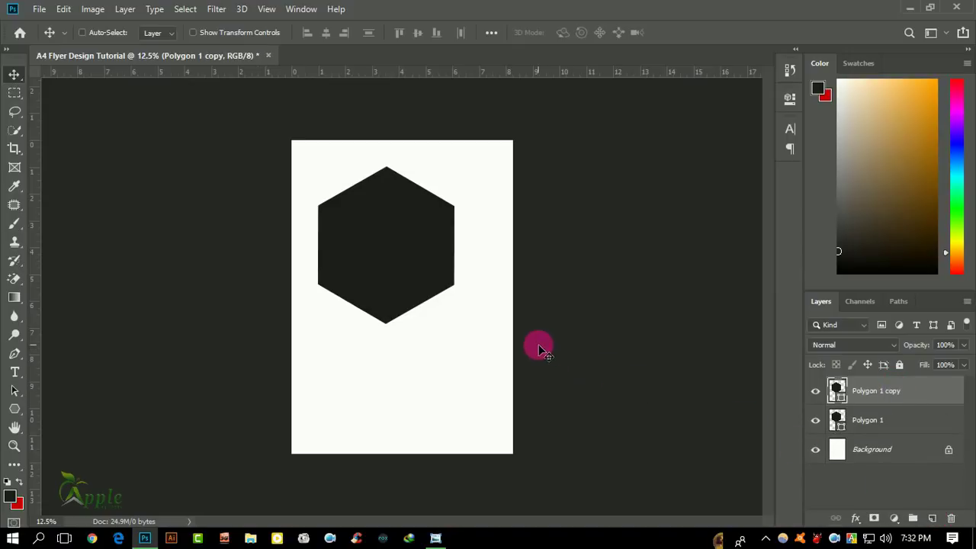
{"action": "double_click", "coordinate": [839, 392]}
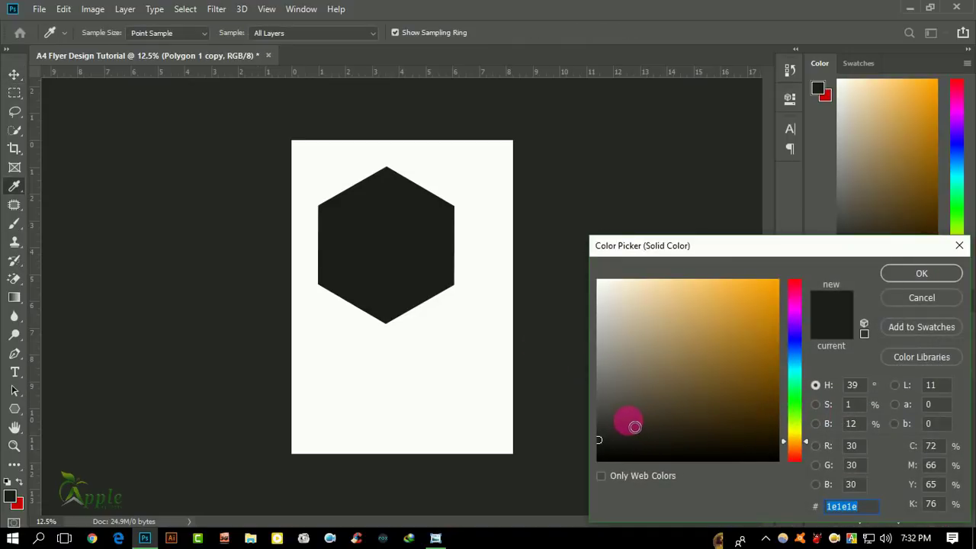
{"action": "left_click", "coordinate": [603, 420]}
{"action": "left_click", "coordinate": [922, 273]}
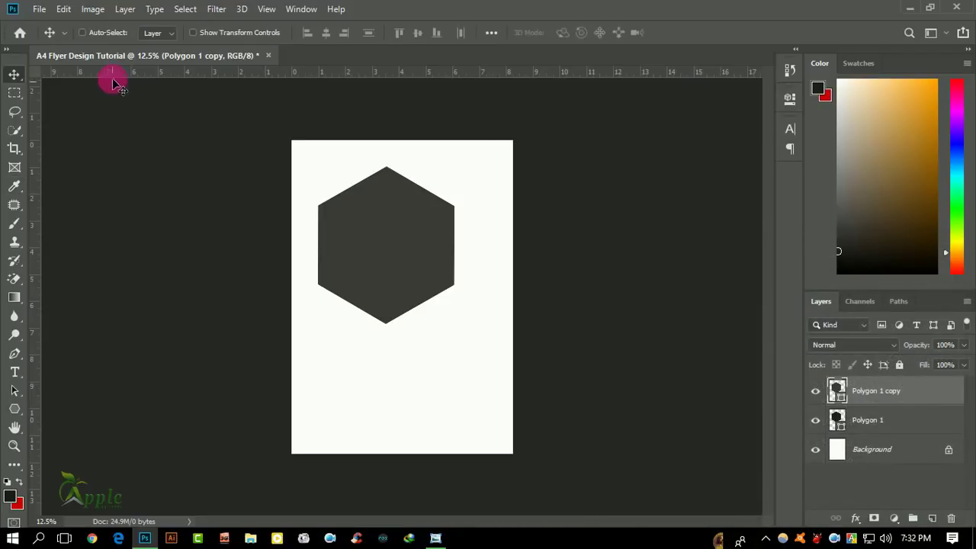
Enlarge the grey copy to about 123% and move it lower right, overlapping the original
{"action": "left_click", "coordinate": [63, 9]}
{"action": "left_click", "coordinate": [119, 318]}
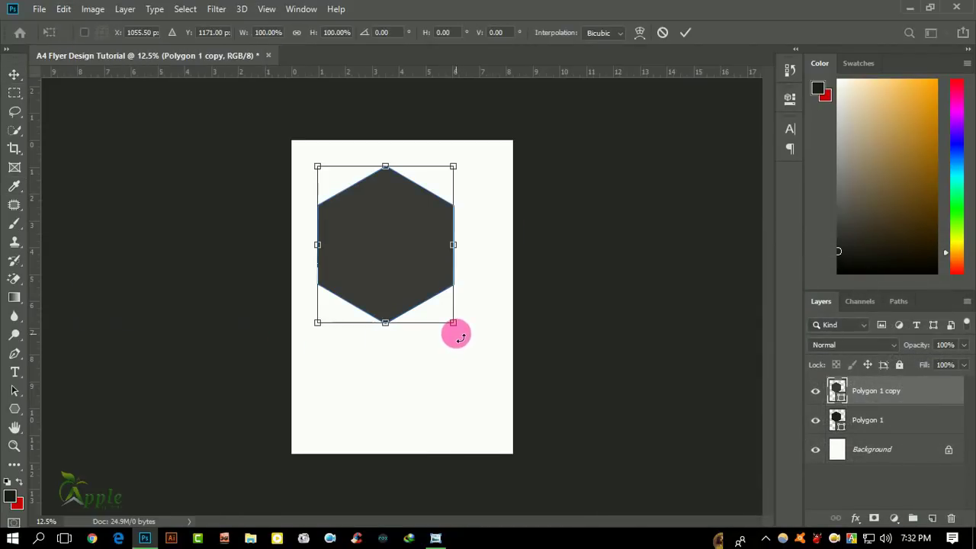
{"action": "mouse_move", "coordinate": [456, 326]}
{"action": "left_mouse_down"}
{"action": "mouse_move", "coordinate": [504, 390]}
{"action": "mouse_move", "coordinate": [492, 375]}
{"action": "left_mouse_up"}
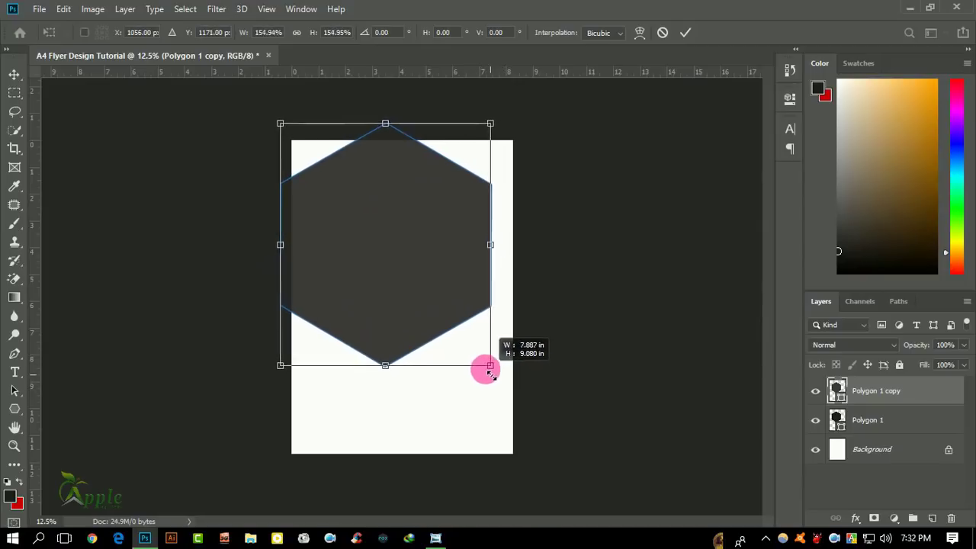
{"action": "left_click_drag", "start_coordinate": [492, 375], "coordinate": [488, 369]}
{"action": "left_click_drag", "start_coordinate": [416, 278], "coordinate": [450, 337]}
{"action": "mouse_move", "coordinate": [522, 425]}
{"action": "left_mouse_down"}
{"action": "mouse_move", "coordinate": [475, 381]}
{"action": "mouse_move", "coordinate": [491, 381]}
{"action": "left_mouse_up"}
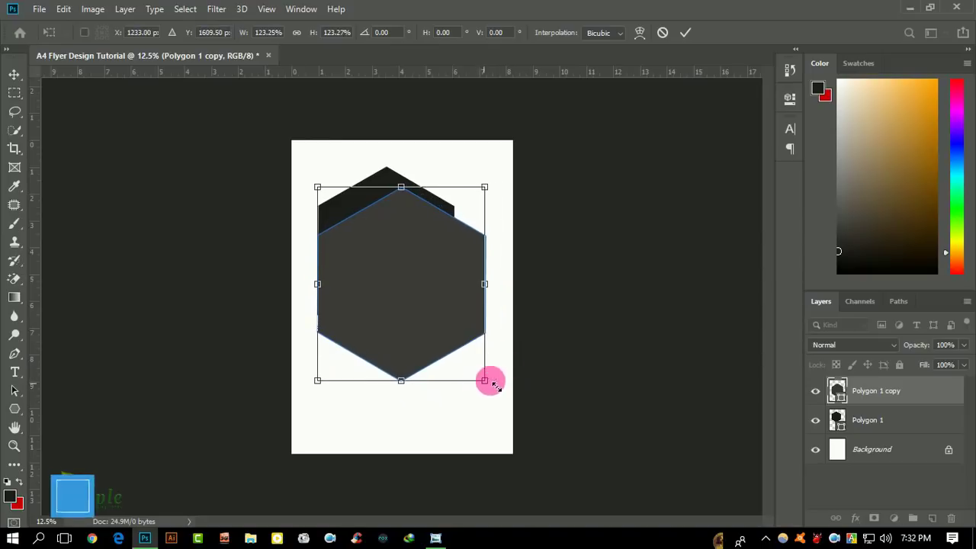
{"action": "left_click", "coordinate": [685, 32]}
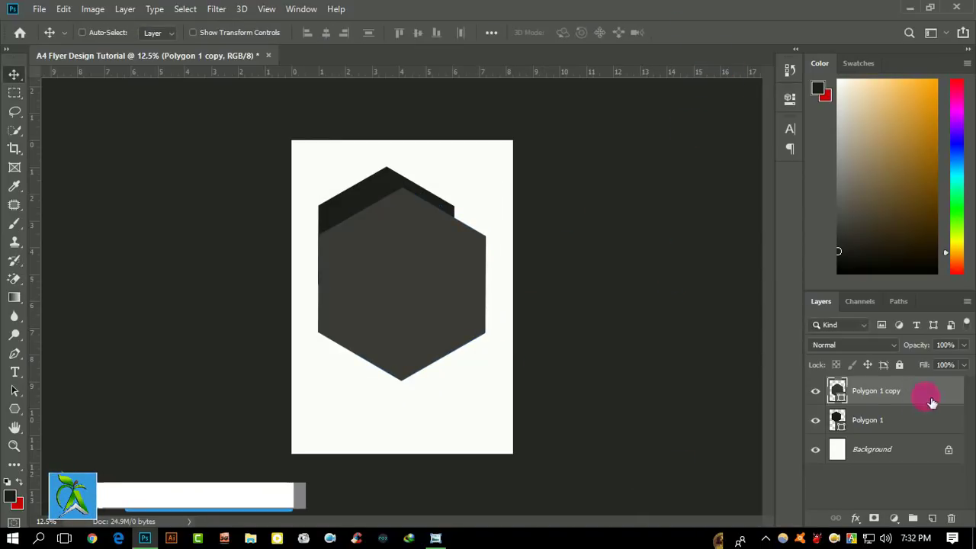
Move Polygon 1 copy beneath the original and offset it to peek out at the lower right
{"action": "left_click_drag", "start_coordinate": [926, 390], "coordinate": [920, 439]}
{"action": "left_click_drag", "start_coordinate": [446, 324], "coordinate": [450, 307]}
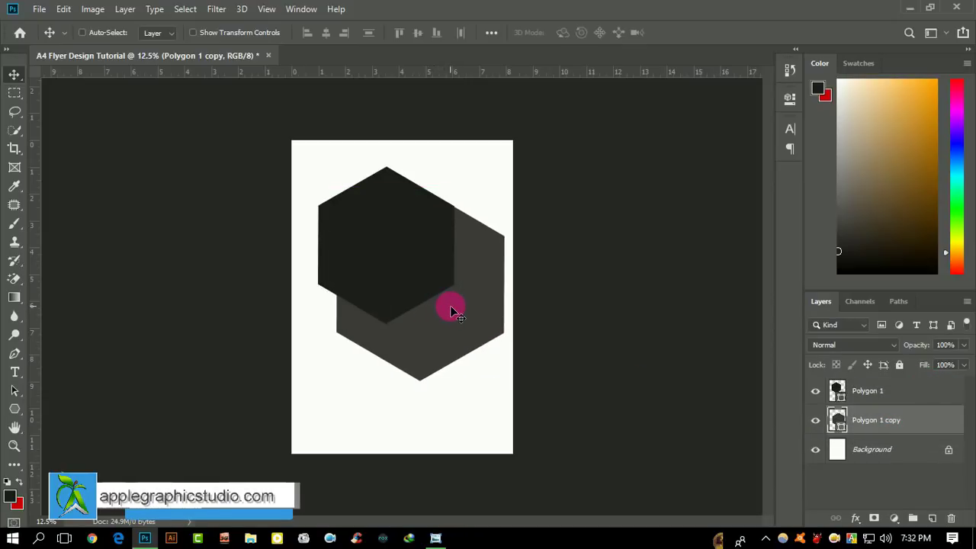
{"action": "left_click_drag", "start_coordinate": [450, 309], "coordinate": [451, 320]}
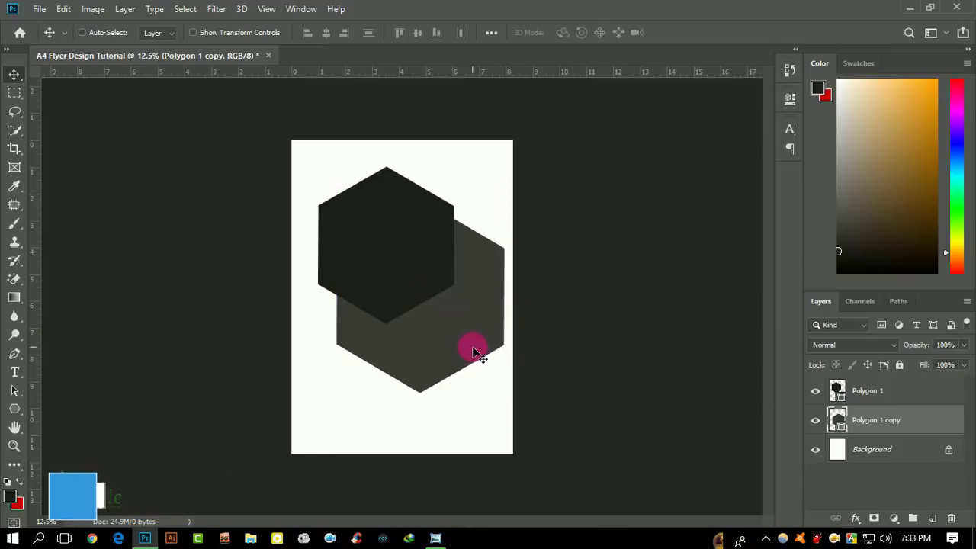
{"action": "left_click_drag", "start_coordinate": [471, 353], "coordinate": [466, 354]}
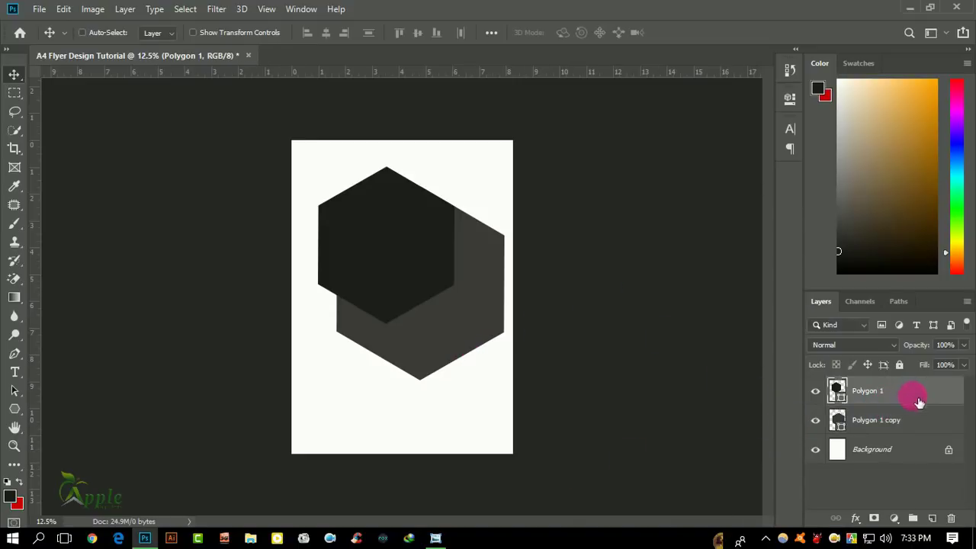
Duplicate the black hexagon, shrink it to about half size, and place it at the lower left
{"action": "left_click_drag", "start_coordinate": [913, 394], "coordinate": [932, 518]}
{"action": "left_click_drag", "start_coordinate": [425, 257], "coordinate": [407, 344]}
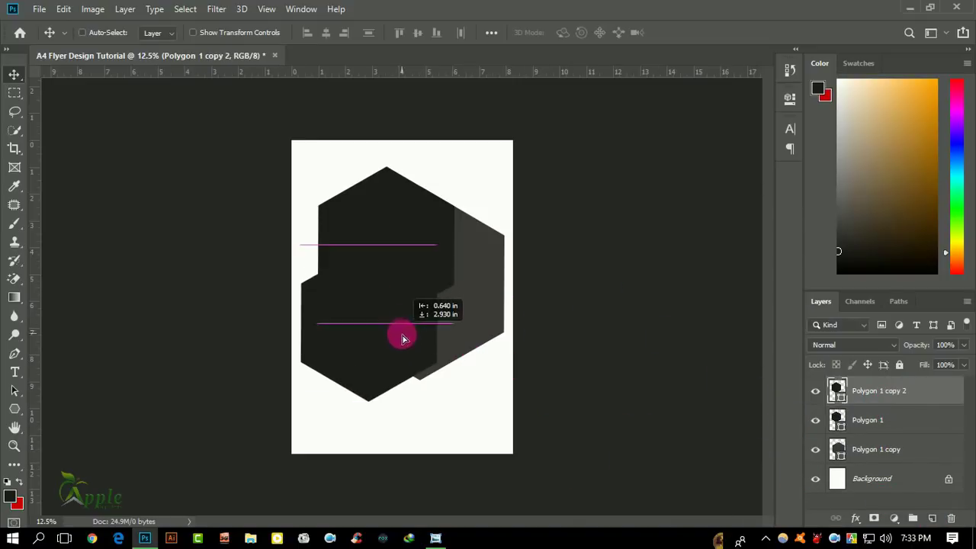
{"action": "left_click", "coordinate": [64, 9]}
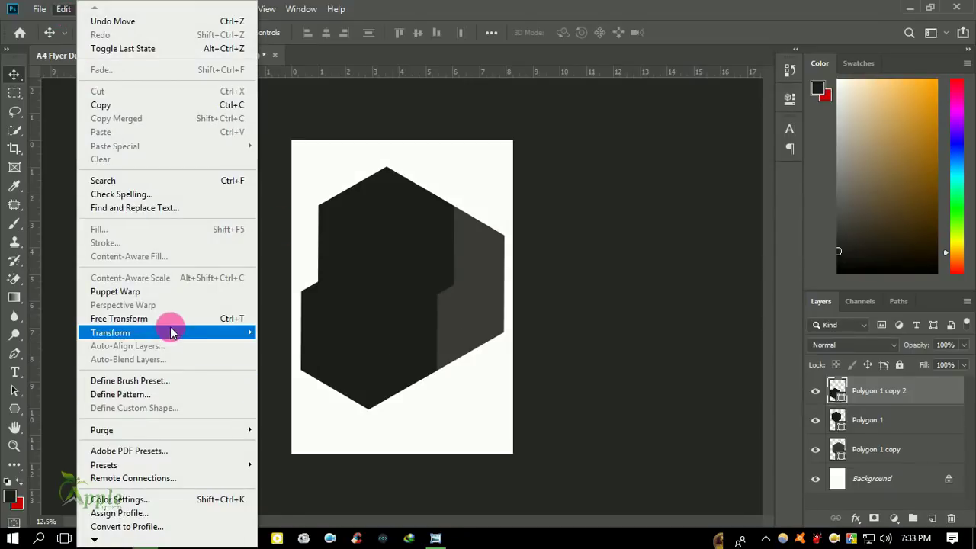
{"action": "left_click", "coordinate": [176, 319]}
{"action": "left_click_drag", "start_coordinate": [440, 254], "coordinate": [408, 286]}
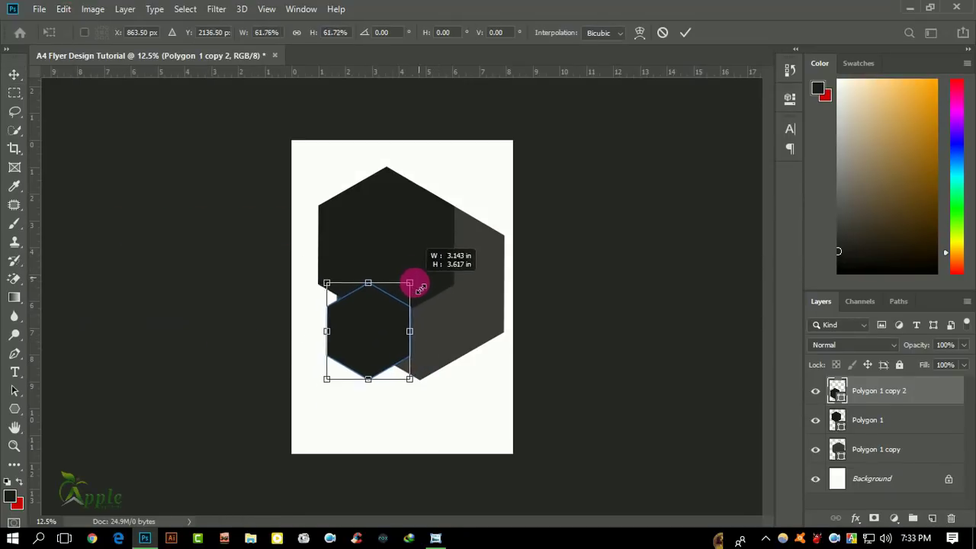
{"action": "left_click_drag", "start_coordinate": [382, 325], "coordinate": [354, 363]}
{"action": "left_click", "coordinate": [686, 34]}
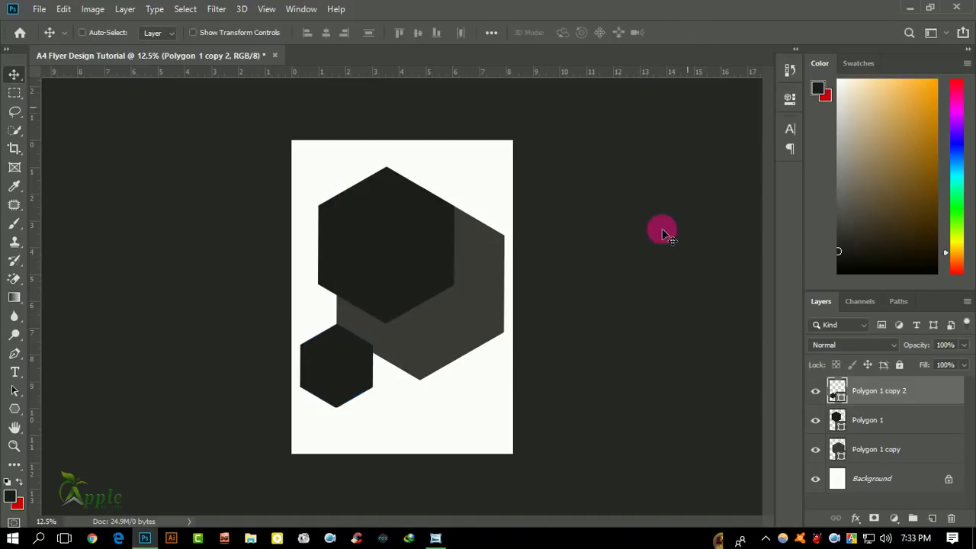
Shrink the small hexagon further with Free Transform
{"action": "scroll", "coordinate": [402, 315], "scroll_direction": "up", "scroll_amount": 1}
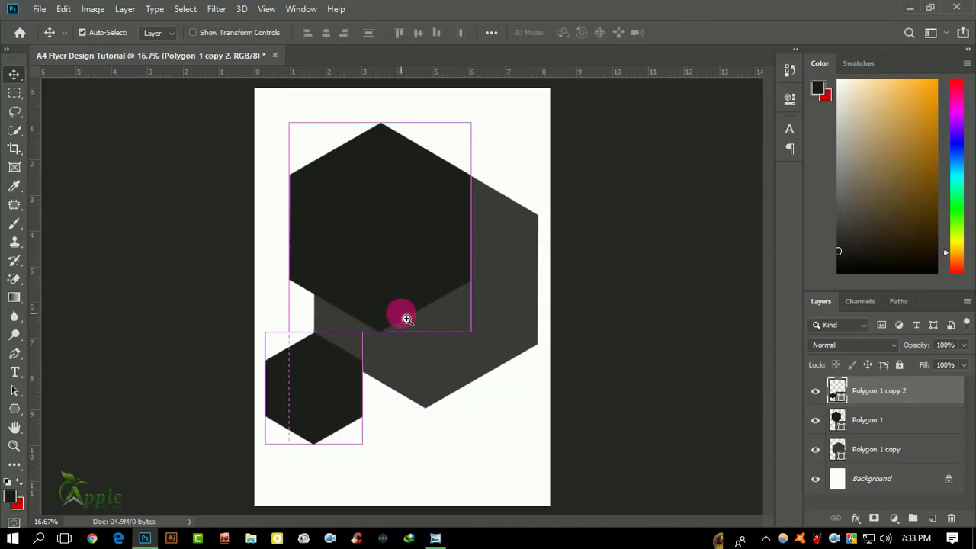
{"action": "scroll", "coordinate": [403, 316], "scroll_direction": "up", "scroll_amount": 1}
{"action": "left_click", "coordinate": [63, 10]}
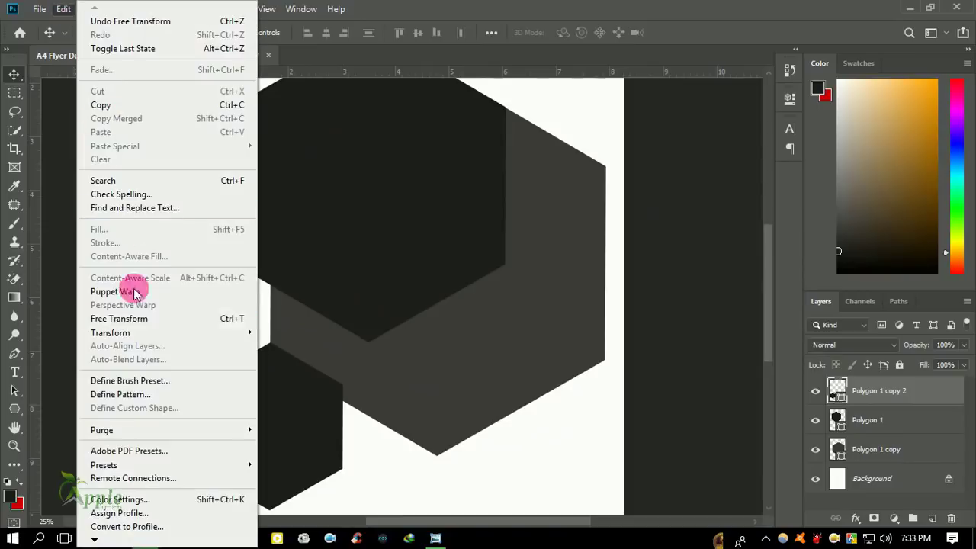
{"action": "left_click", "coordinate": [137, 316]}
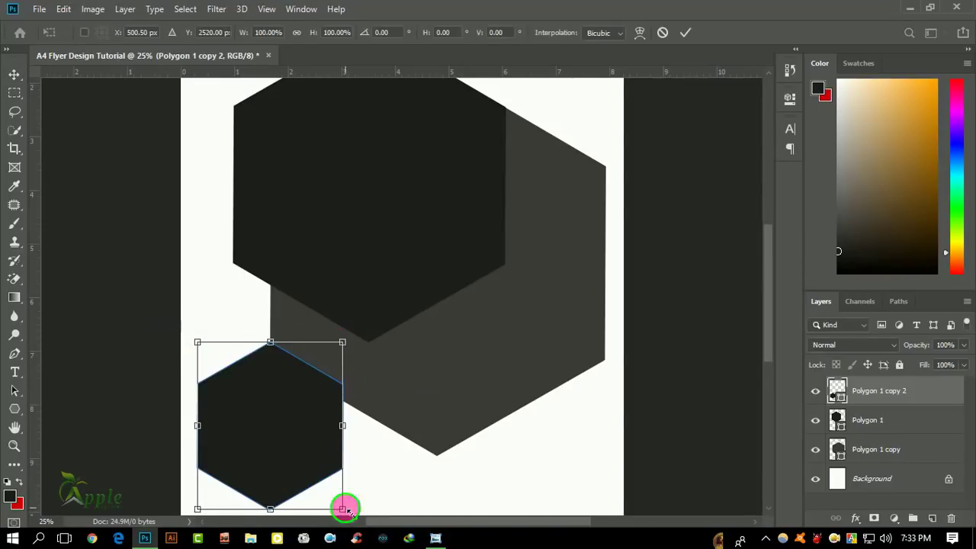
{"action": "left_click_drag", "start_coordinate": [343, 509], "coordinate": [322, 483]}
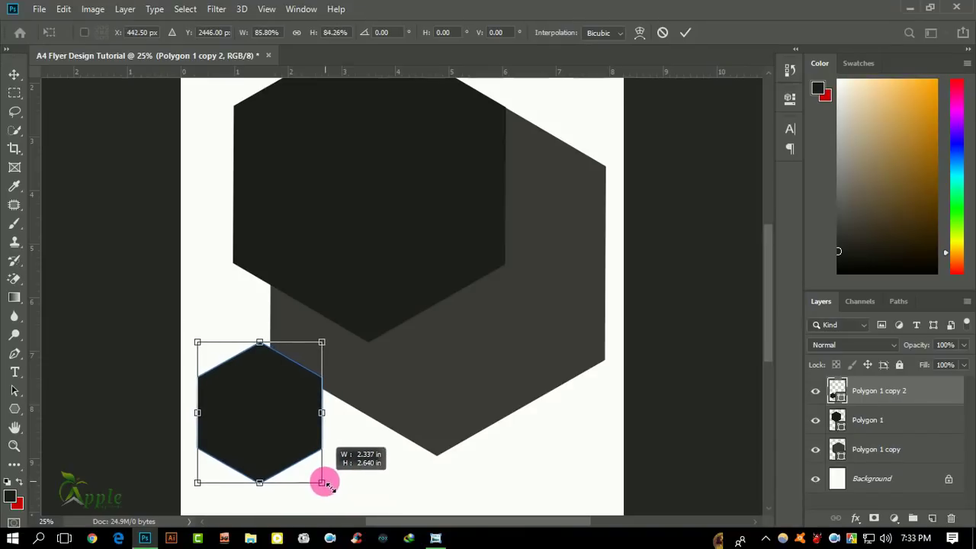
{"action": "left_click_drag", "start_coordinate": [322, 484], "coordinate": [318, 479]}
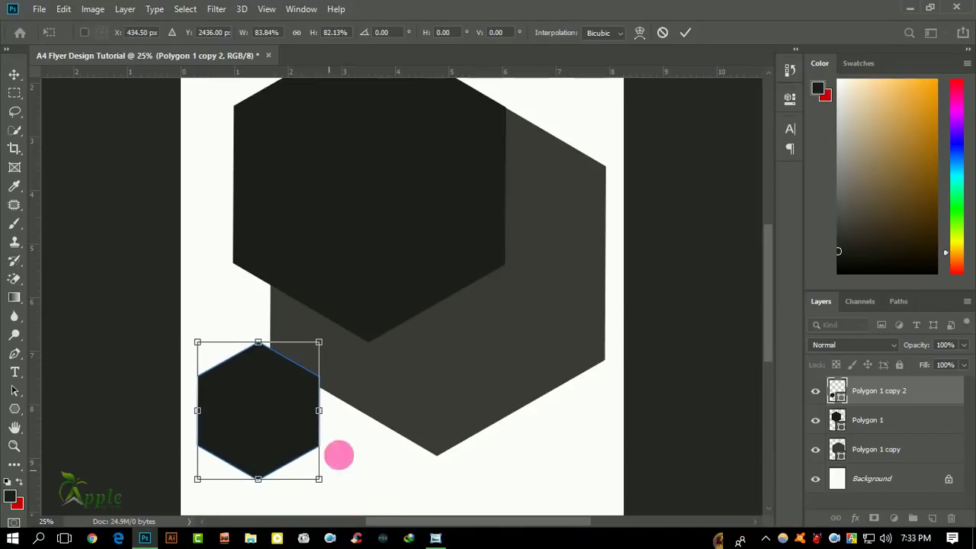
{"action": "left_click", "coordinate": [683, 35]}
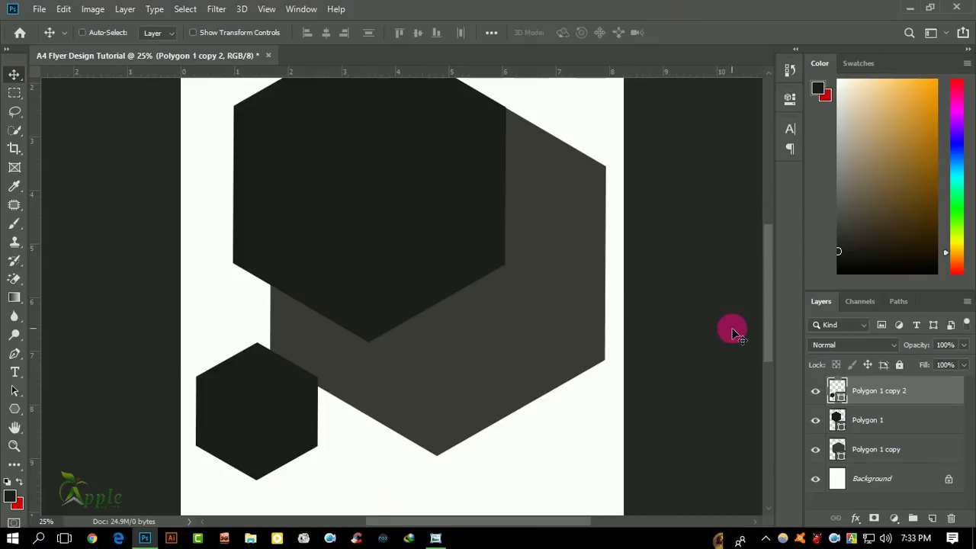
Move Polygon 1 copy 2 below the grey hexagon layer and nudge it slightly right
{"action": "left_click_drag", "start_coordinate": [928, 408], "coordinate": [877, 440]}
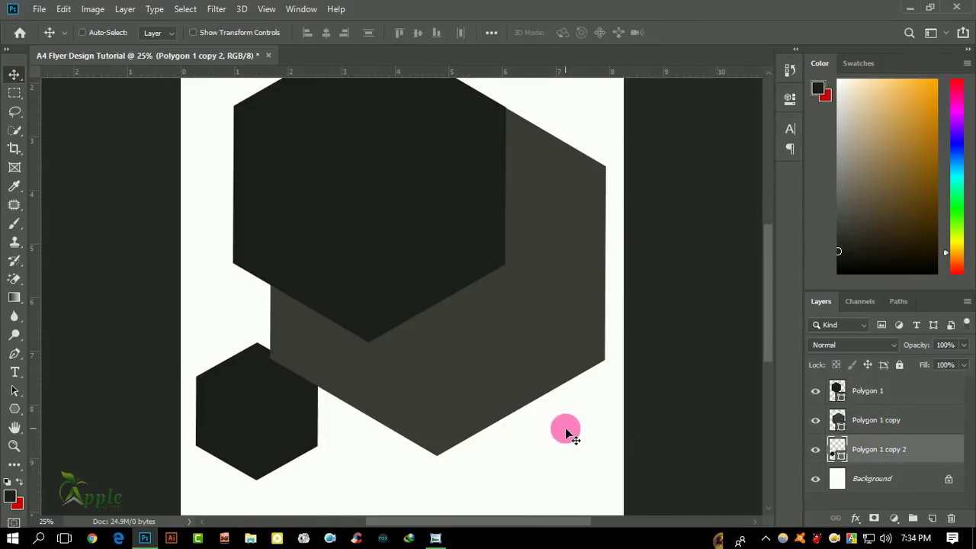
{"action": "key", "text": "Right"}
{"action": "key", "text": "Right"}
{"action": "key", "text": "Right"}
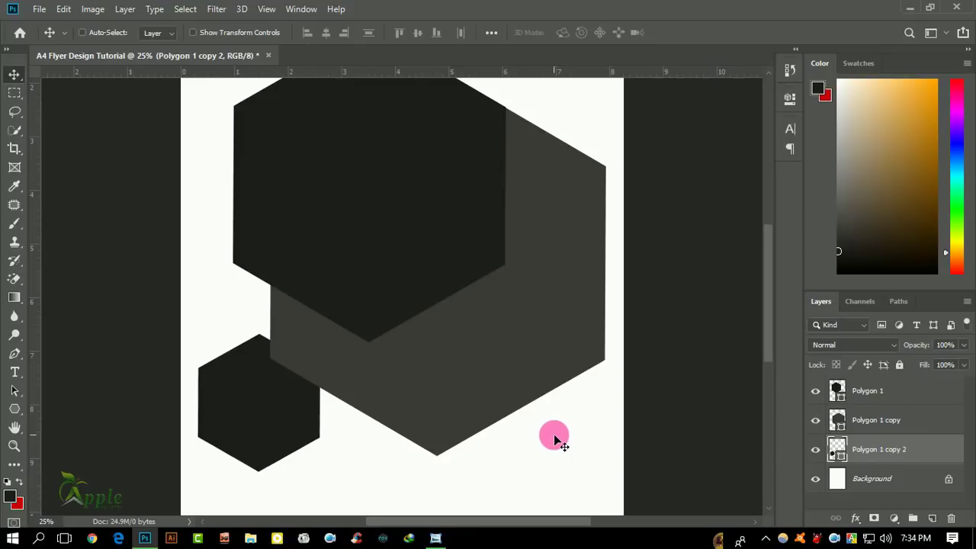
{"action": "key", "text": "ctrl"}
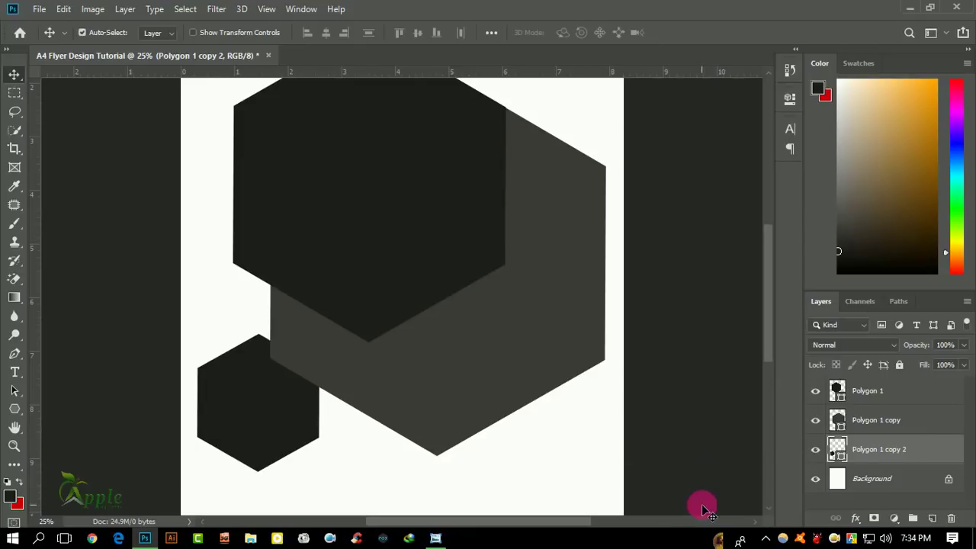
{"action": "key", "text": "ctrl+minus"}
{"action": "key", "text": "ctrl+minus"}
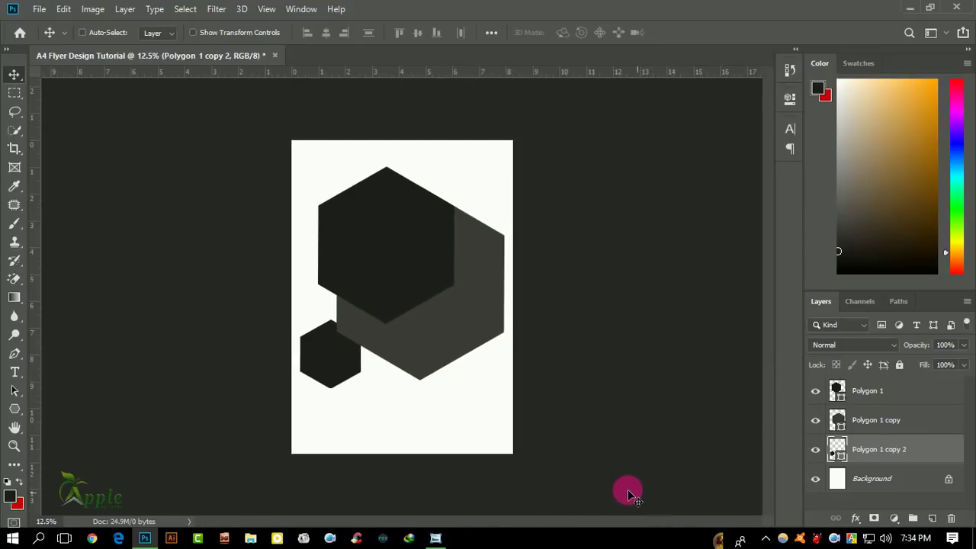
Add guides at X 7.947 in and Y 0.293 in, plus a new empty Layer 1 above Polygon 1 copy 2
{"action": "left_click_drag", "start_coordinate": [34, 260], "coordinate": [511, 295]}
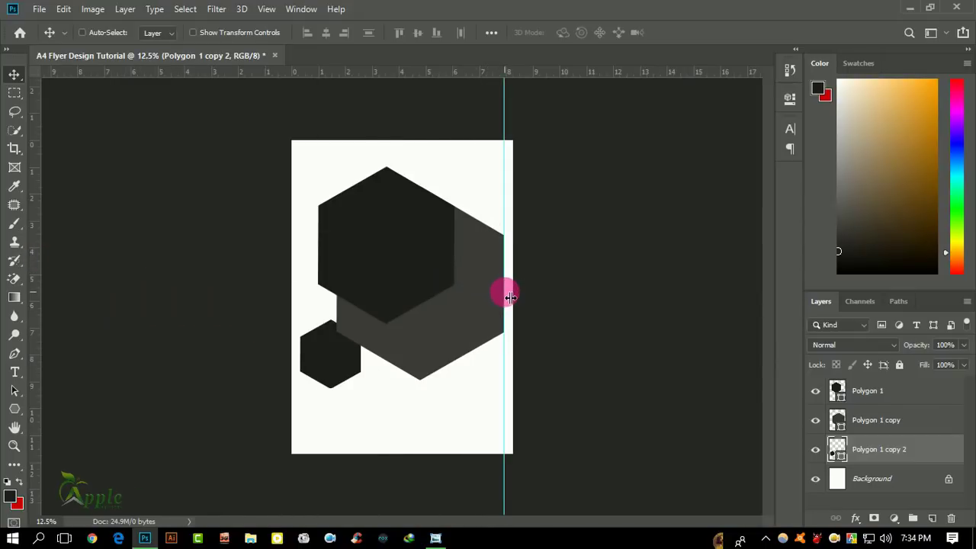
{"action": "left_click_drag", "start_coordinate": [396, 72], "coordinate": [411, 154]}
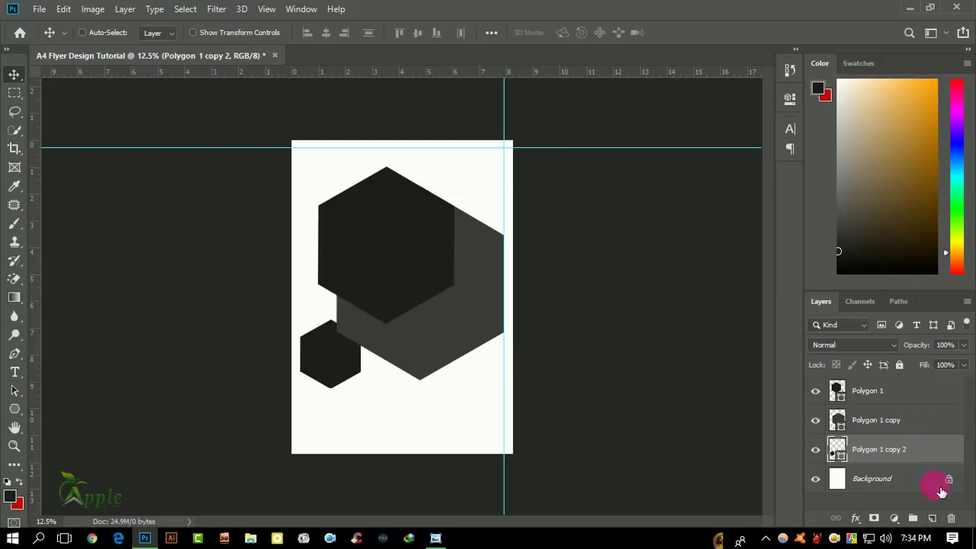
{"action": "left_click", "coordinate": [938, 519]}
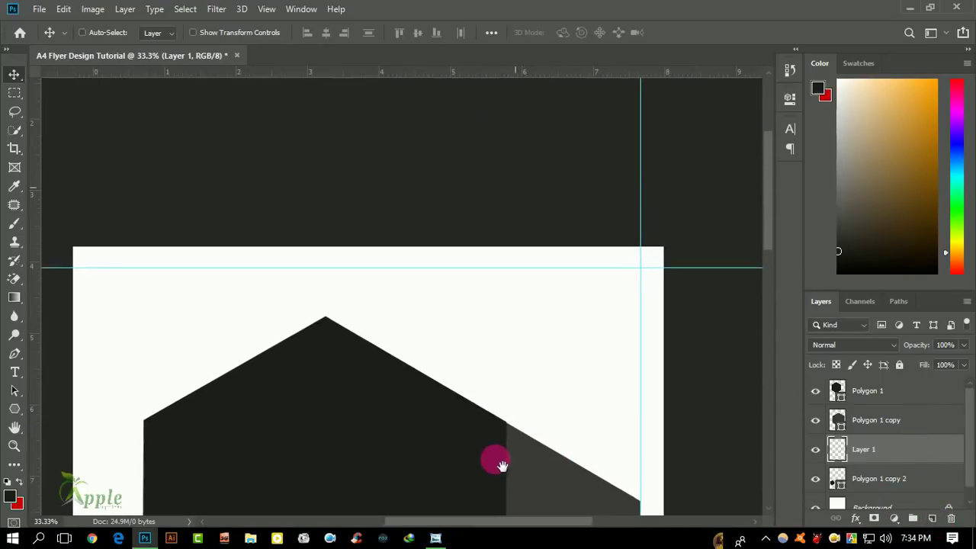
Zoom in and set the first pen anchor of a corner shape at the hexagon's peak
{"action": "mouse_move", "coordinate": [518, 253]}
{"action": "left_mouse_down"}
{"action": "mouse_move", "coordinate": [394, 343]}
{"action": "mouse_move", "coordinate": [279, 356]}
{"action": "left_mouse_up"}
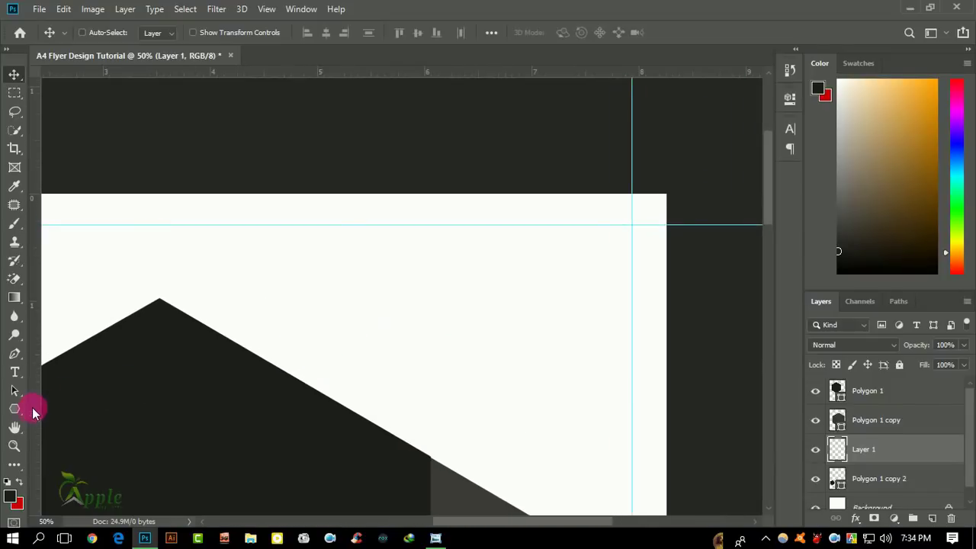
{"action": "left_click_drag", "start_coordinate": [128, 351], "coordinate": [452, 312]}
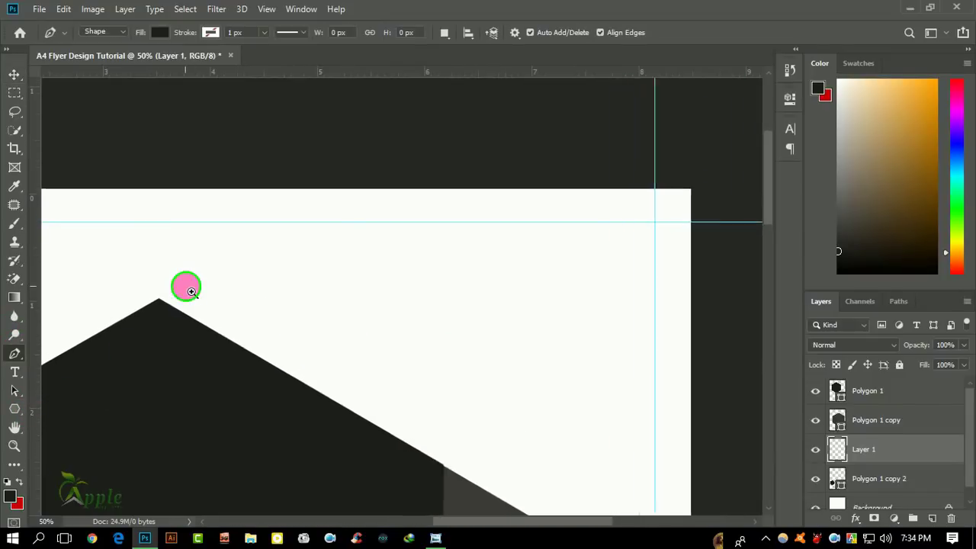
{"action": "left_click", "coordinate": [410, 297]}
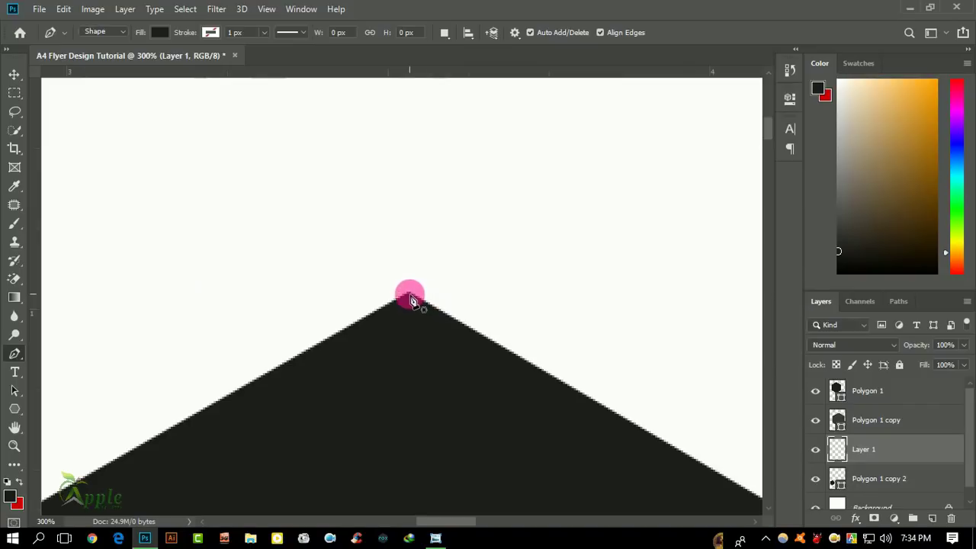
{"action": "left_click", "coordinate": [409, 299]}
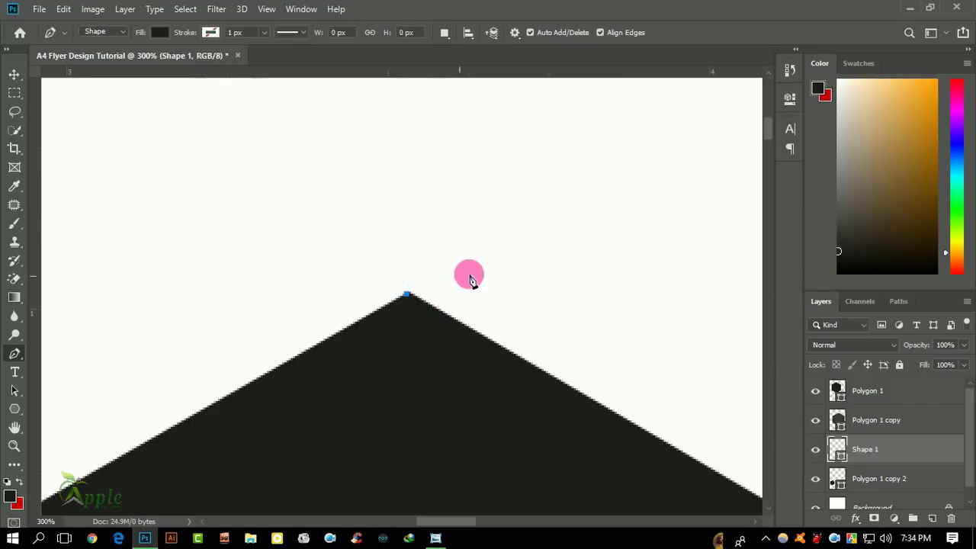
{"action": "left_click_drag", "start_coordinate": [473, 282], "coordinate": [369, 344]}
{"action": "left_click_drag", "start_coordinate": [417, 319], "coordinate": [454, 267]}
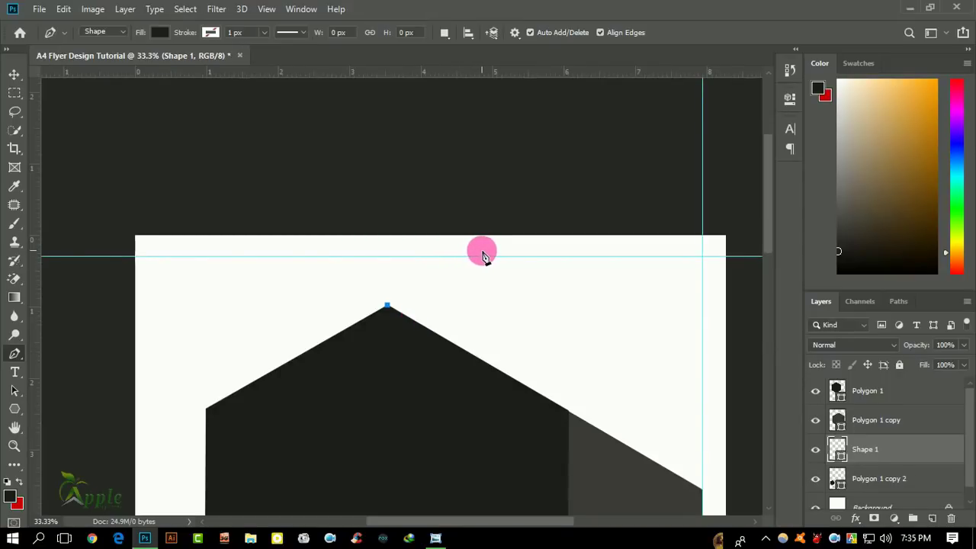
Trace the corner shape along the top and right guides and the hexagon's edge, closing it
{"action": "left_click", "coordinate": [481, 251]}
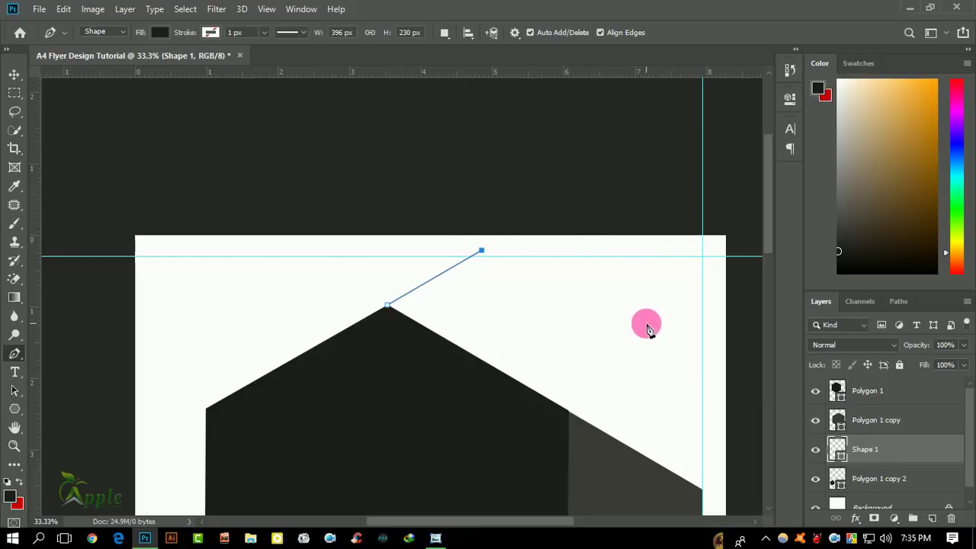
{"action": "left_click_drag", "start_coordinate": [660, 360], "coordinate": [536, 296]}
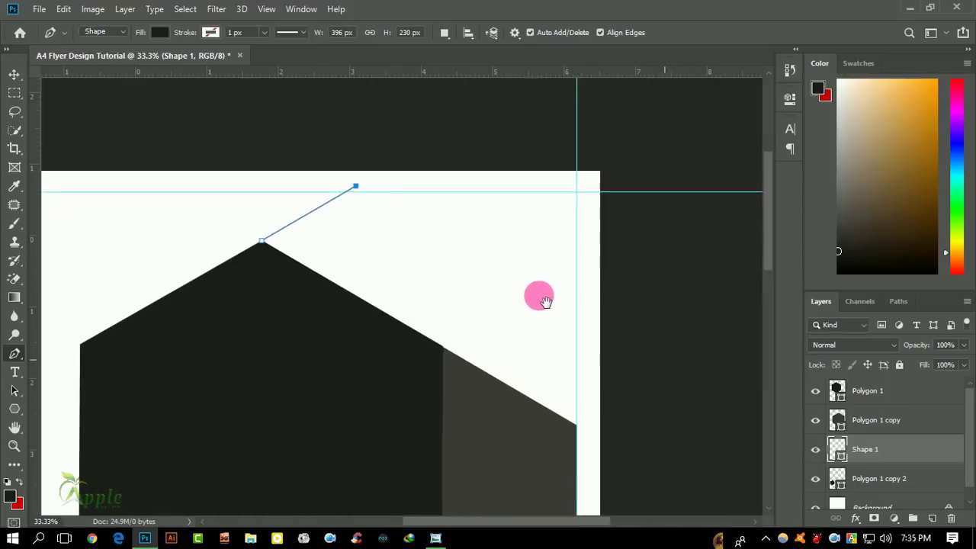
{"action": "left_click", "coordinate": [342, 193]}
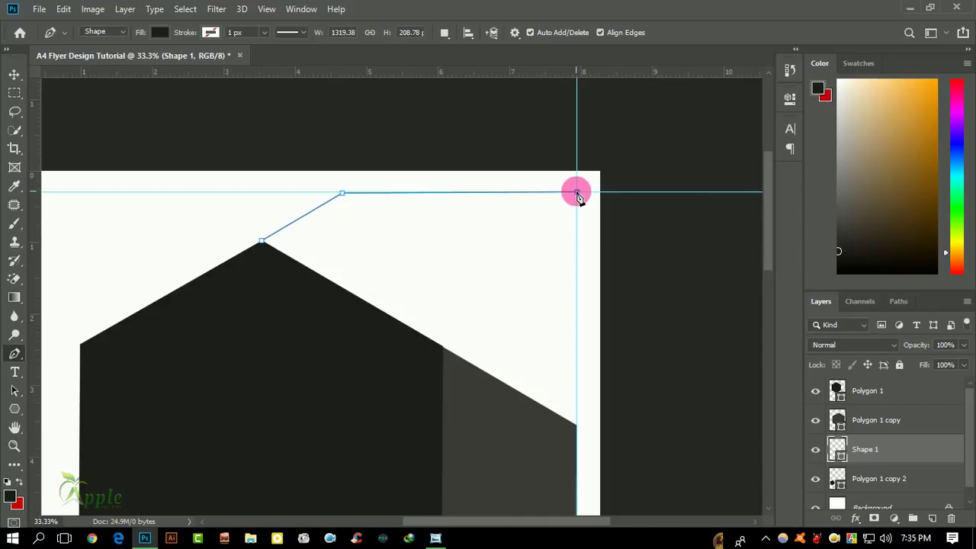
{"action": "left_click", "coordinate": [577, 192]}
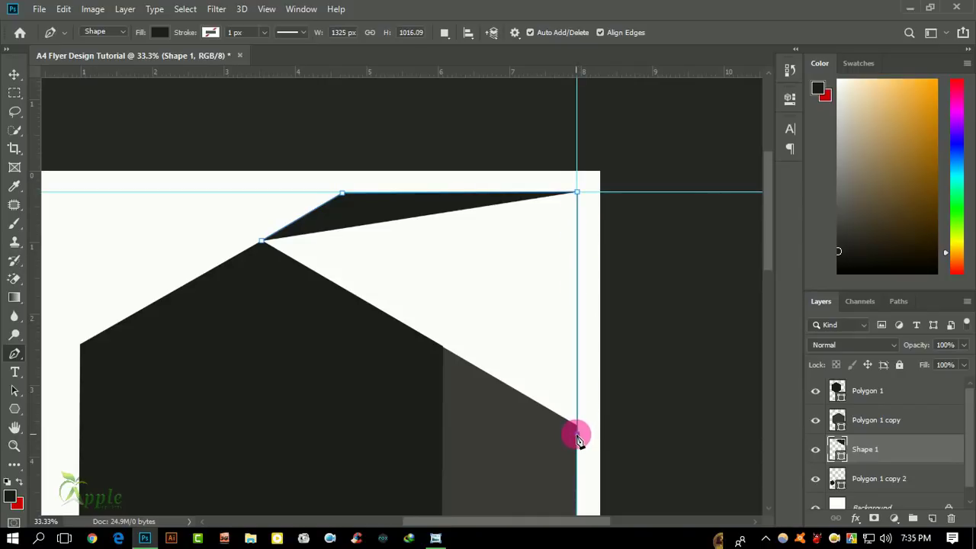
{"action": "left_click", "coordinate": [578, 434]}
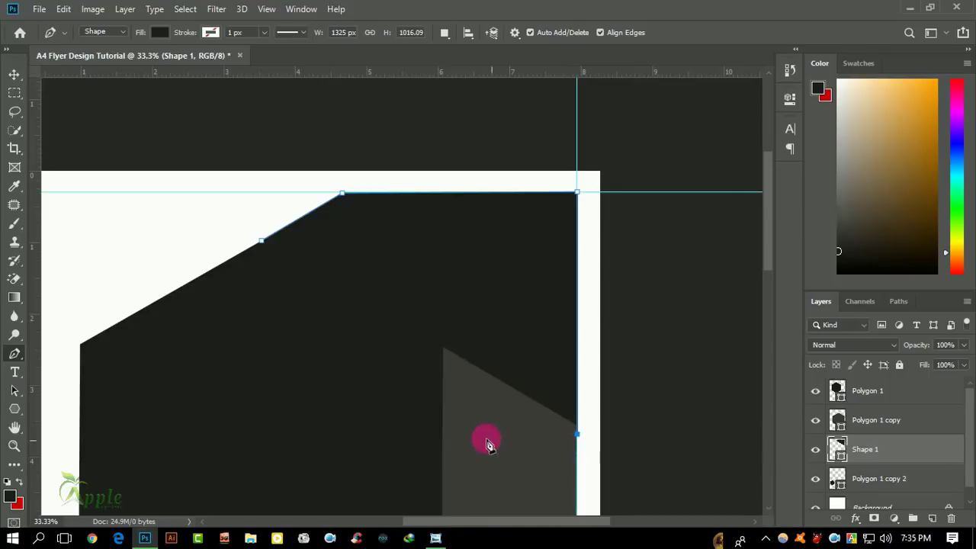
{"action": "left_click", "coordinate": [262, 279]}
{"action": "left_click", "coordinate": [262, 243]}
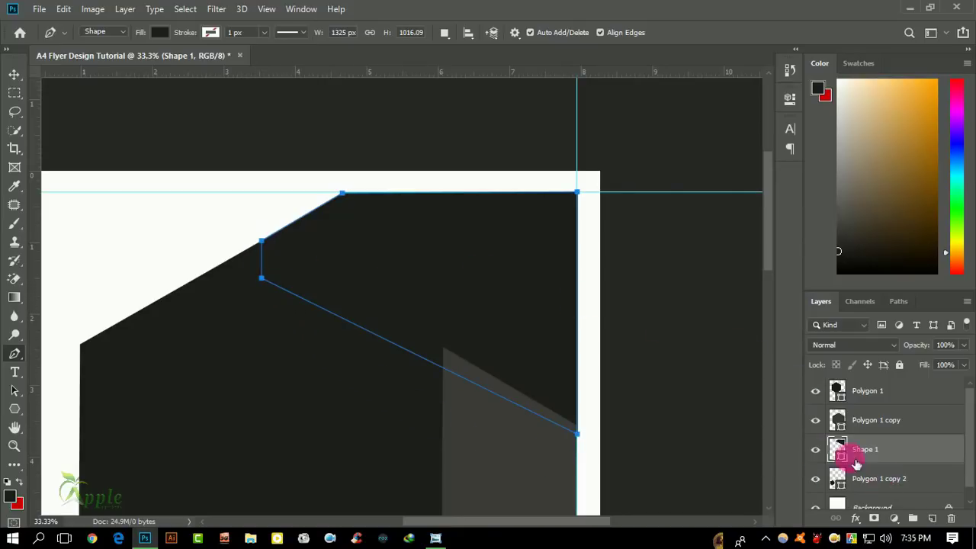
Fill Shape 1 with near-black #0f0f0f
{"action": "double_click", "coordinate": [841, 450]}
{"action": "left_click", "coordinate": [602, 451]}
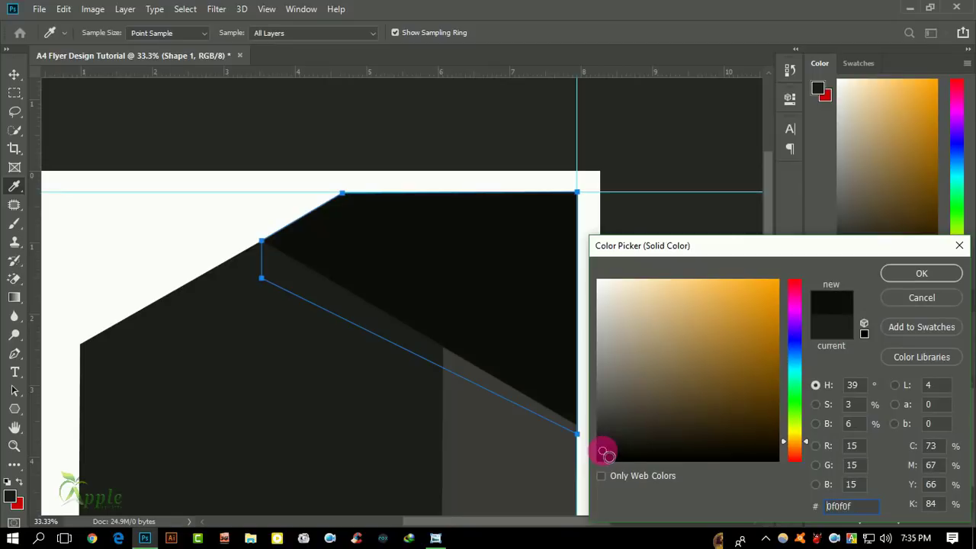
{"action": "left_click", "coordinate": [932, 272]}
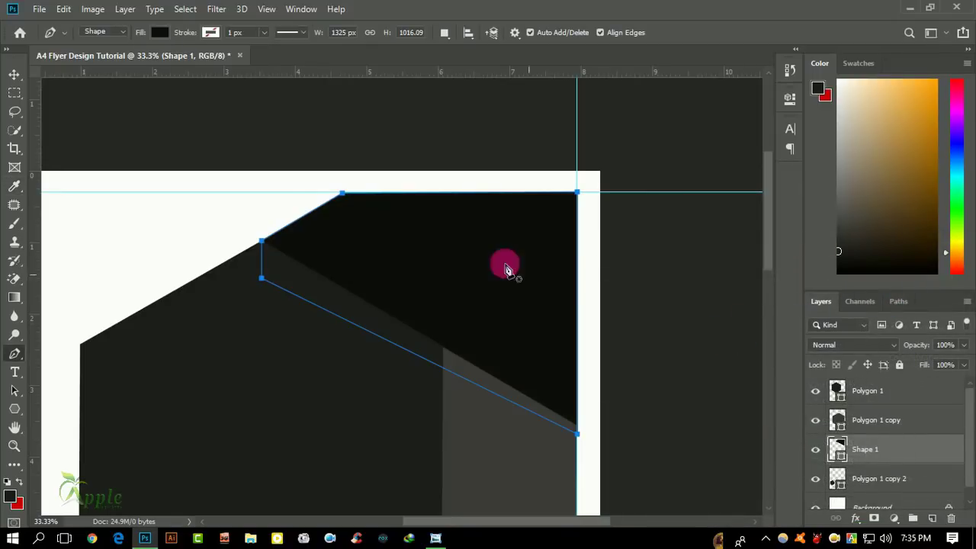
{"action": "left_click", "coordinate": [15, 74]}
{"action": "scroll", "coordinate": [671, 313], "scroll_direction": "down", "scroll_amount": 1}
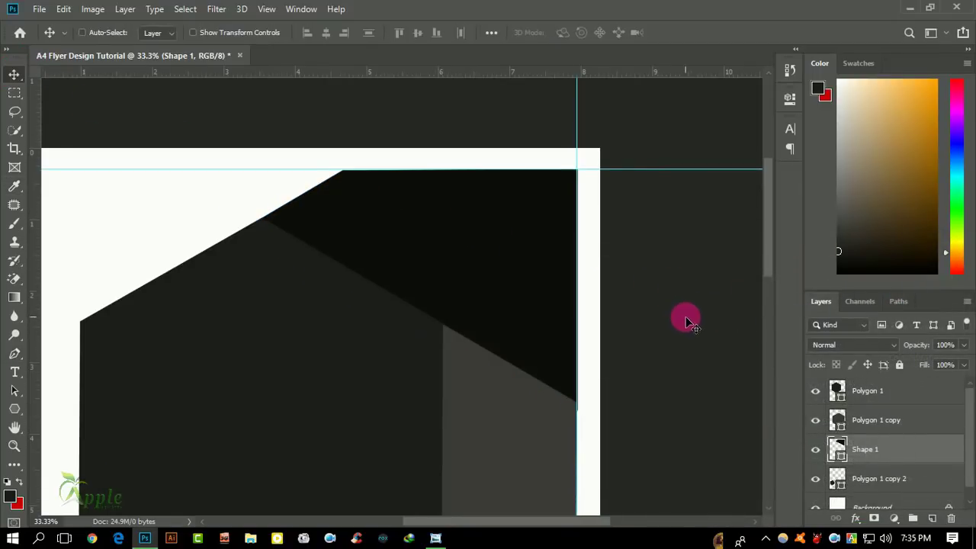
{"action": "key", "text": "ctrl+minus"}
Add a new empty layer above Polygon 1 and zoom into the flyer's top-left corner
{"action": "key", "text": "ctrl+minus"}
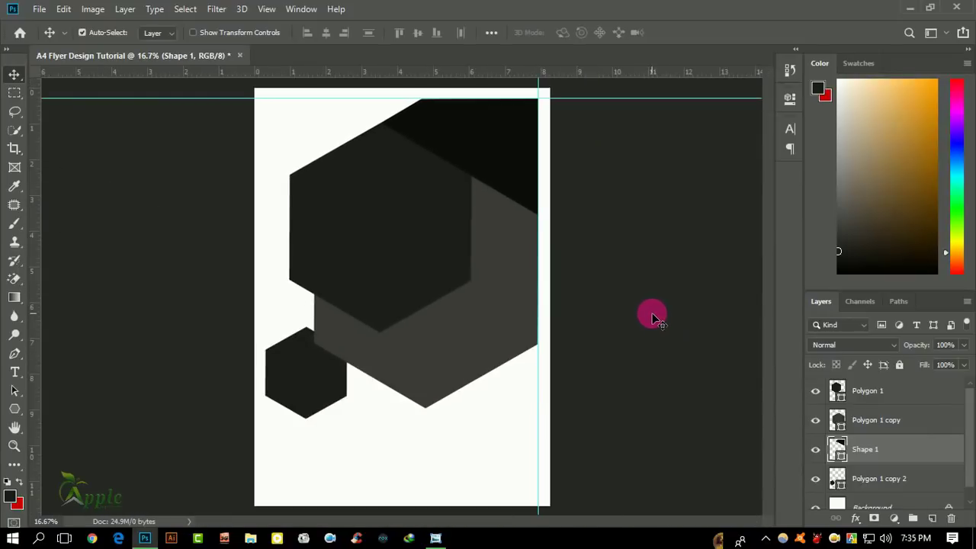
{"action": "key", "text": "ctrl+minus"}
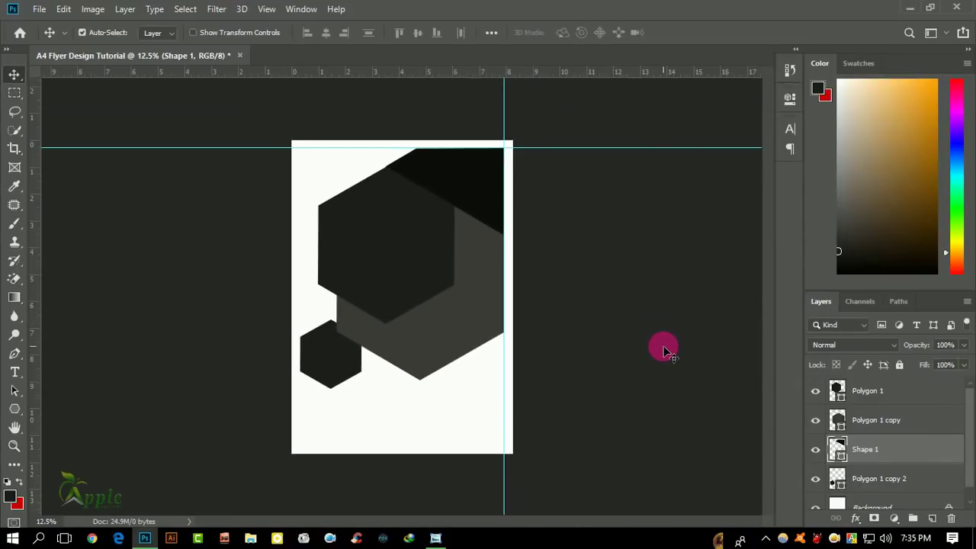
{"action": "left_click", "coordinate": [919, 401]}
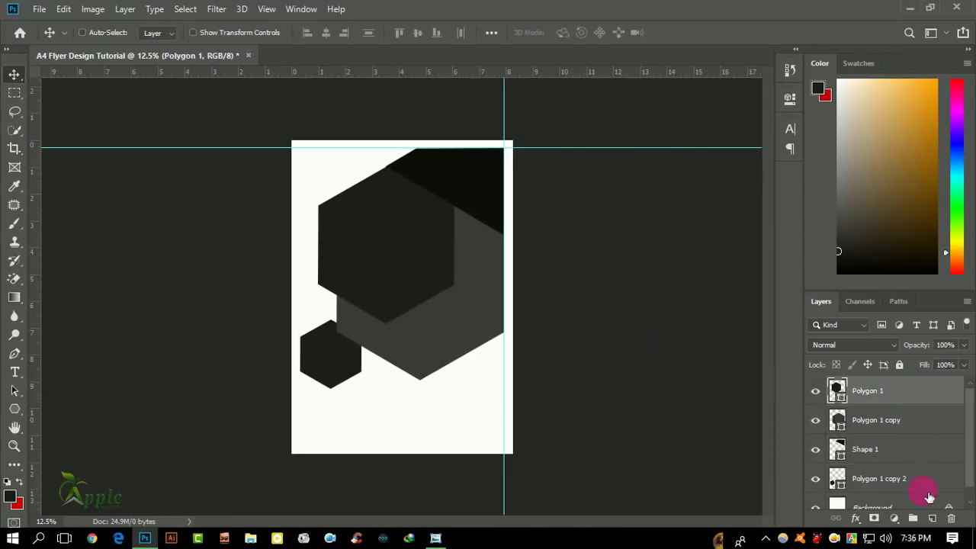
{"action": "left_click", "coordinate": [932, 518]}
{"action": "key", "text": "ctrl+plus"}
{"action": "mouse_move", "coordinate": [345, 173]}
{"action": "left_mouse_down"}
{"action": "mouse_move", "coordinate": [389, 185]}
{"action": "mouse_move", "coordinate": [527, 487]}
{"action": "left_mouse_up"}
Place two vertical and two horizontal guides near the page's top-left corner
{"action": "left_click_drag", "start_coordinate": [33, 355], "coordinate": [311, 374]}
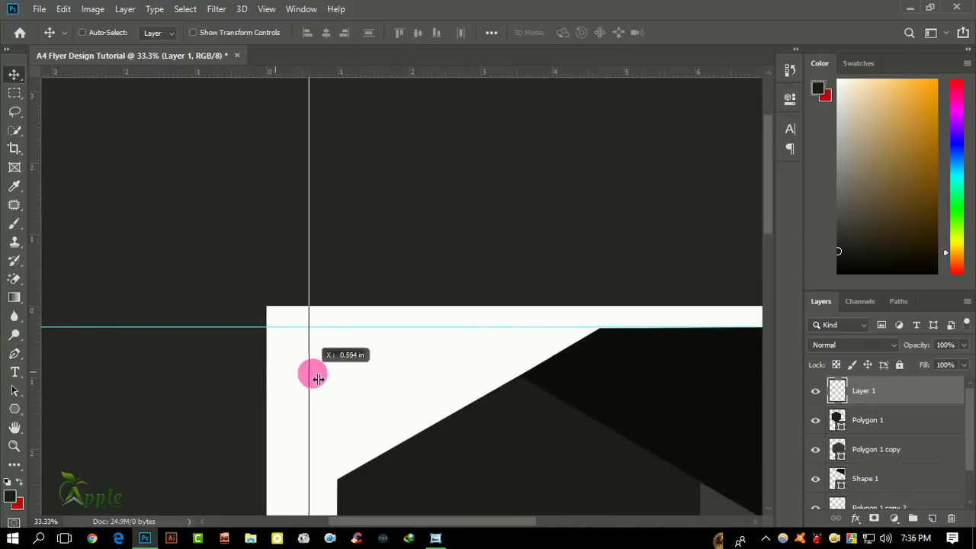
{"action": "left_click_drag", "start_coordinate": [35, 395], "coordinate": [372, 399]}
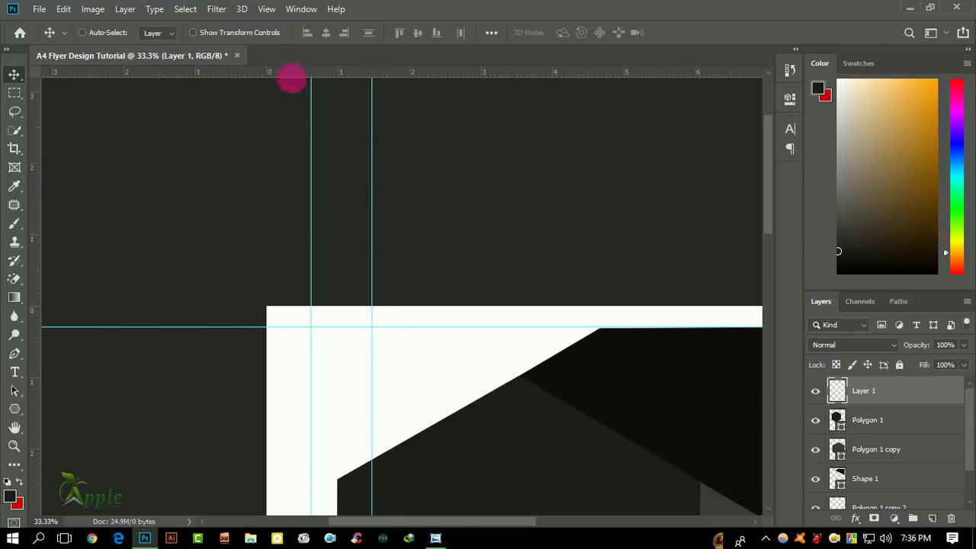
{"action": "mouse_move", "coordinate": [293, 78]}
{"action": "left_mouse_down"}
{"action": "mouse_move", "coordinate": [294, 385]}
{"action": "mouse_move", "coordinate": [285, 377]}
{"action": "left_mouse_up"}
{"action": "left_click_drag", "start_coordinate": [342, 72], "coordinate": [317, 411]}
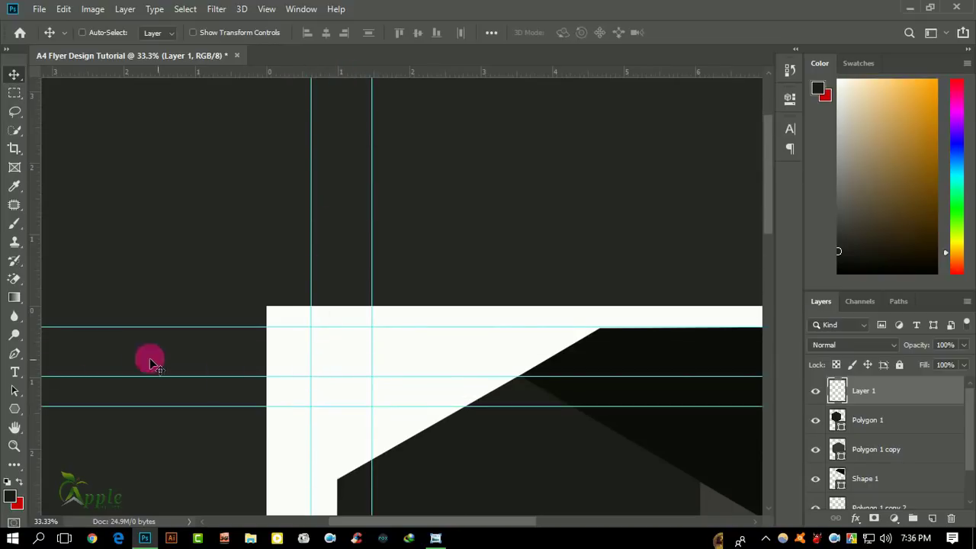
Draw a five-point dark pointed tab shape on the guide intersections near the top-left margin
{"action": "left_click", "coordinate": [13, 355]}
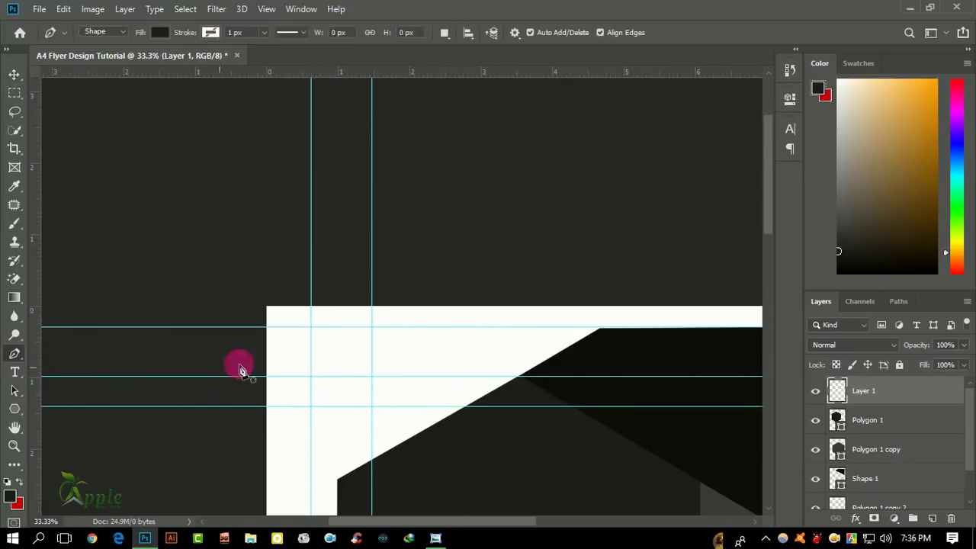
{"action": "left_click", "coordinate": [311, 328]}
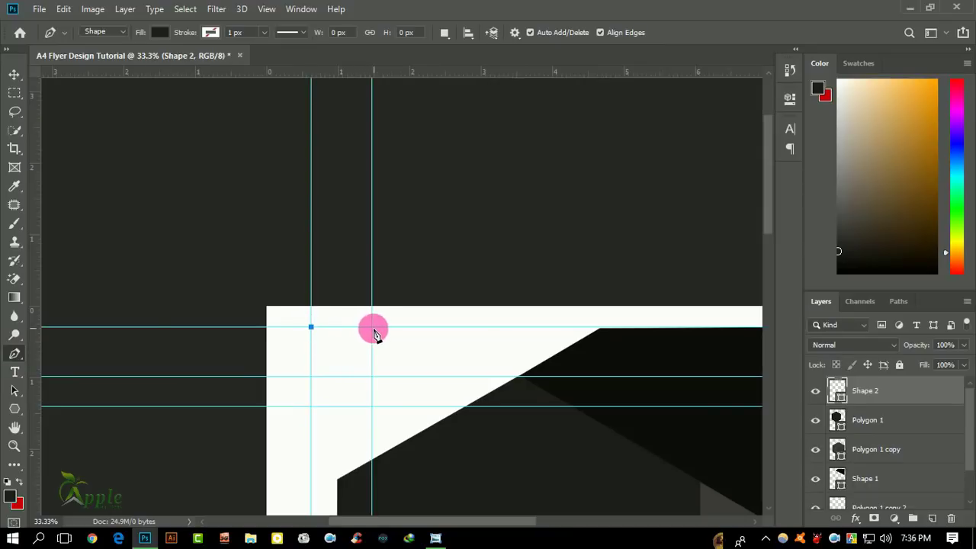
{"action": "left_click", "coordinate": [371, 327]}
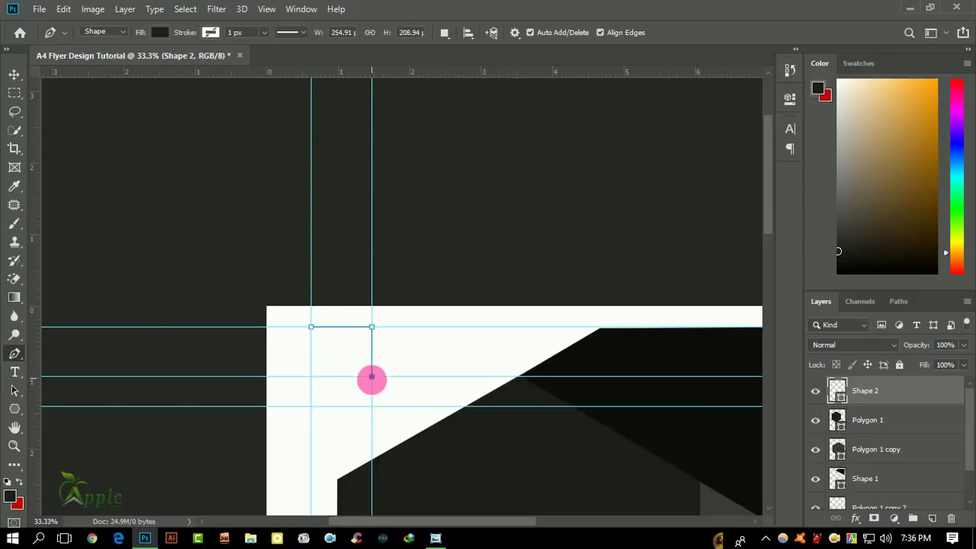
{"action": "left_click", "coordinate": [345, 406]}
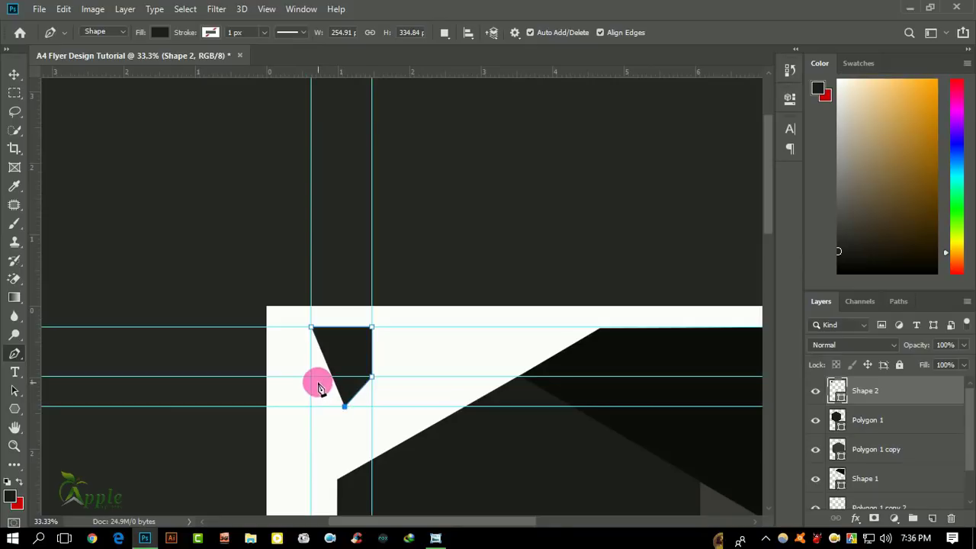
{"action": "left_click", "coordinate": [312, 377]}
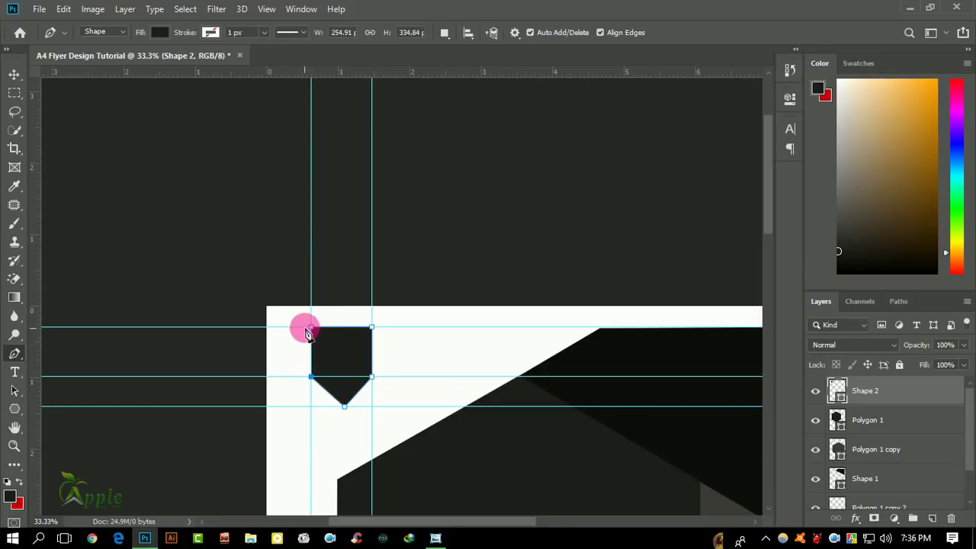
{"action": "left_click", "coordinate": [311, 328]}
Drag the extra horizontal and vertical guides back to the rulers
{"action": "left_click", "coordinate": [15, 74]}
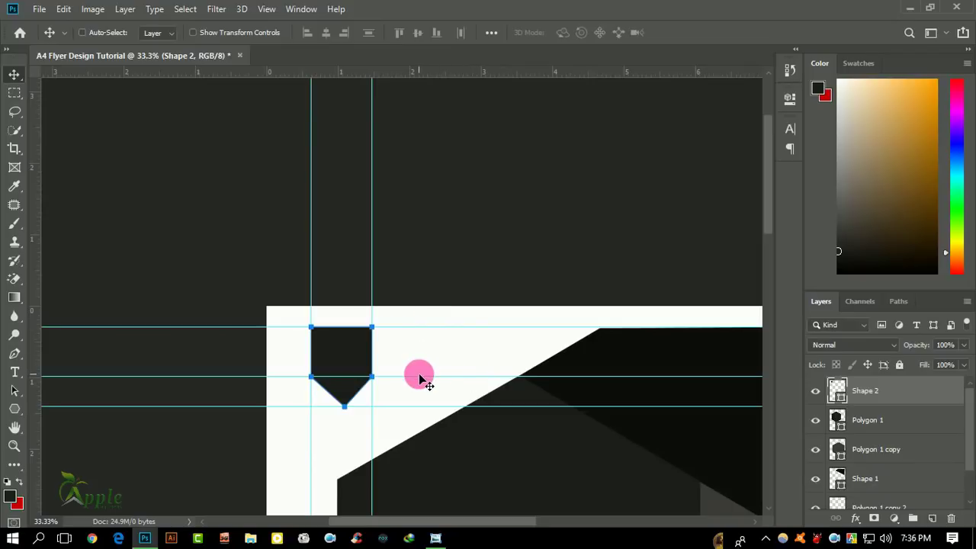
{"action": "mouse_move", "coordinate": [425, 382]}
{"action": "left_mouse_down"}
{"action": "mouse_move", "coordinate": [395, 372]}
{"action": "mouse_move", "coordinate": [342, 77]}
{"action": "left_mouse_up"}
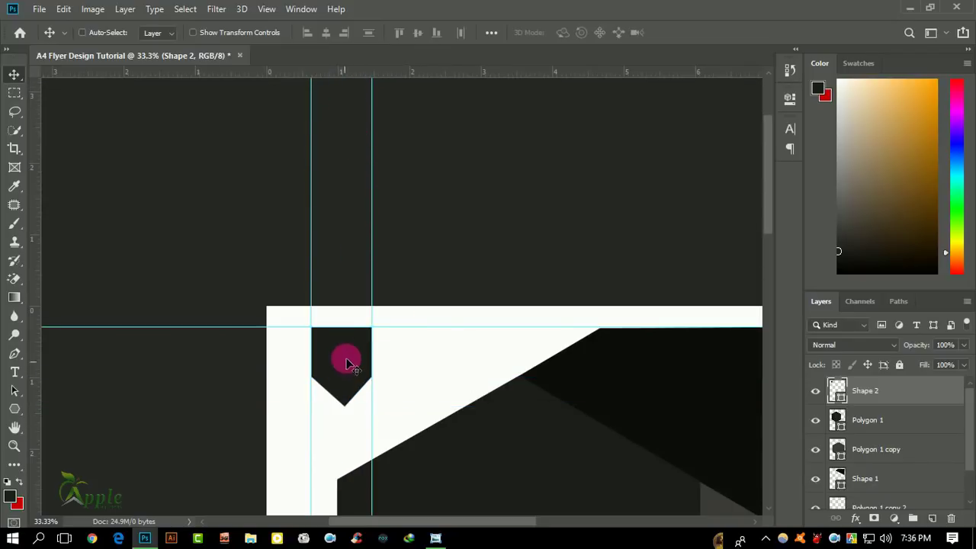
{"action": "left_click_drag", "start_coordinate": [374, 336], "coordinate": [22, 333]}
{"action": "left_click_drag", "start_coordinate": [494, 450], "coordinate": [498, 319]}
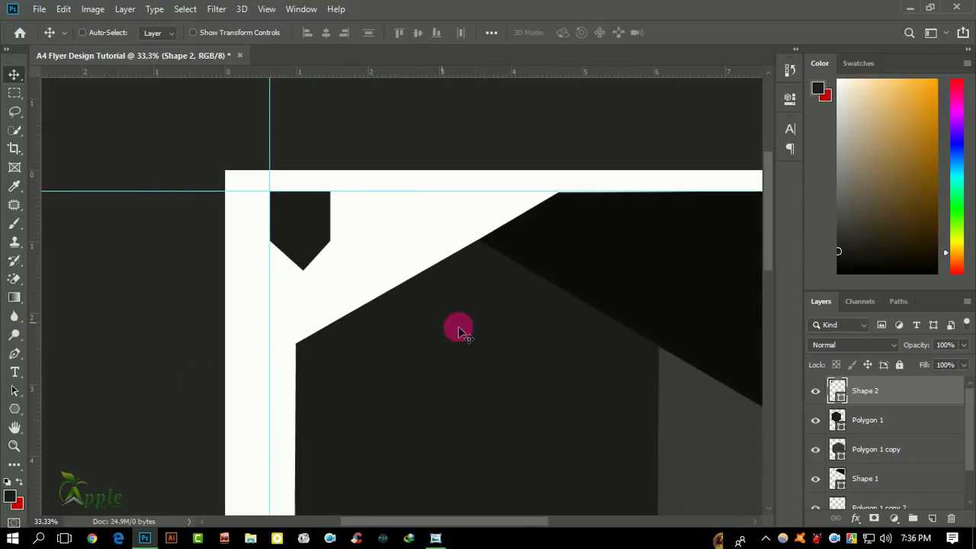
Shorten the pointed tab to about 73% height by raising its bottom edge
{"action": "left_click", "coordinate": [63, 9]}
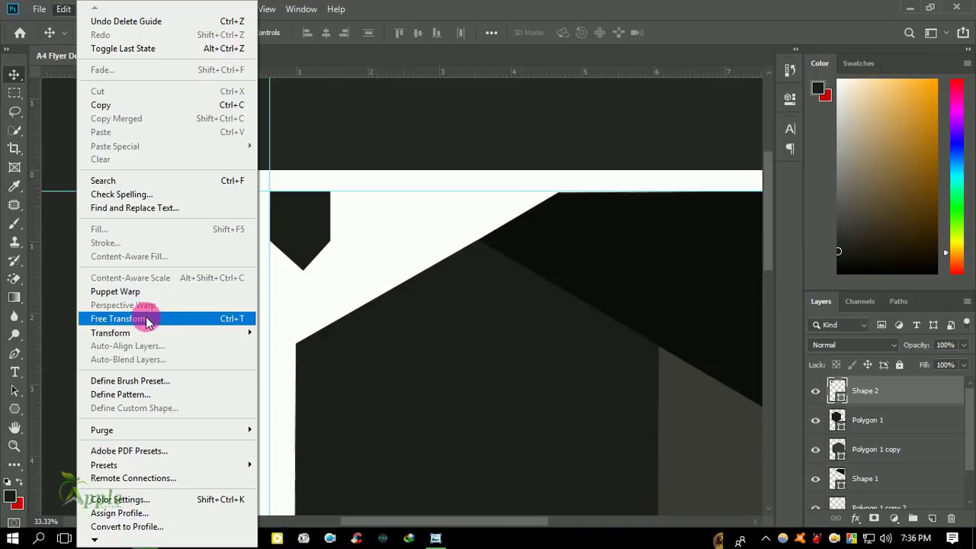
{"action": "left_click", "coordinate": [119, 319]}
{"action": "left_click_drag", "start_coordinate": [307, 270], "coordinate": [314, 252]}
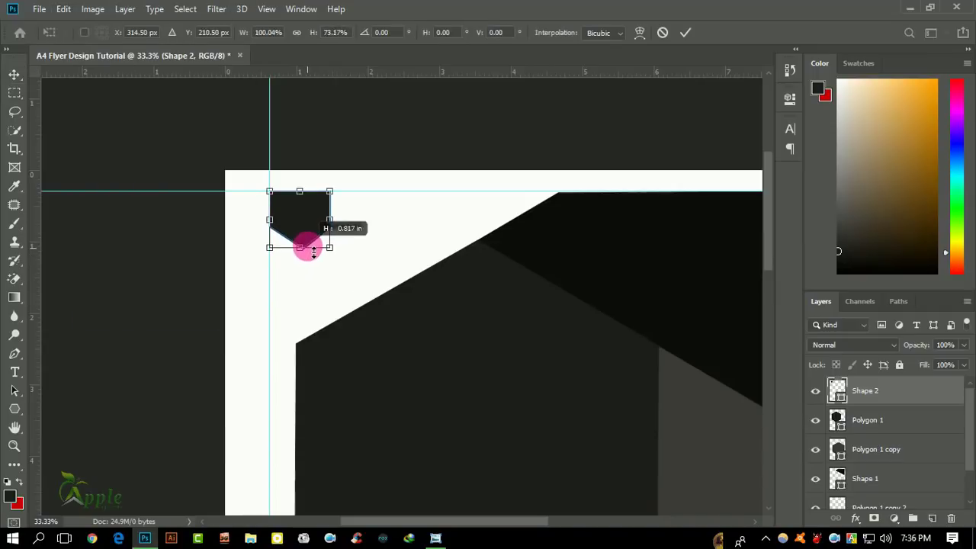
{"action": "left_click", "coordinate": [686, 31]}
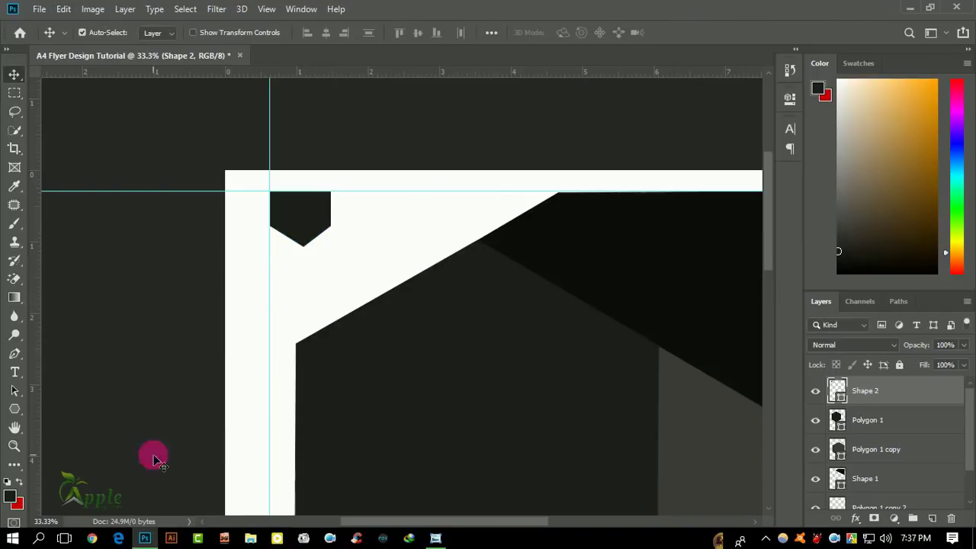
{"action": "key", "text": "ctrl"}
Change Shape 2's tab fill from dark #1e1e1e to red
{"action": "double_click", "coordinate": [837, 393]}
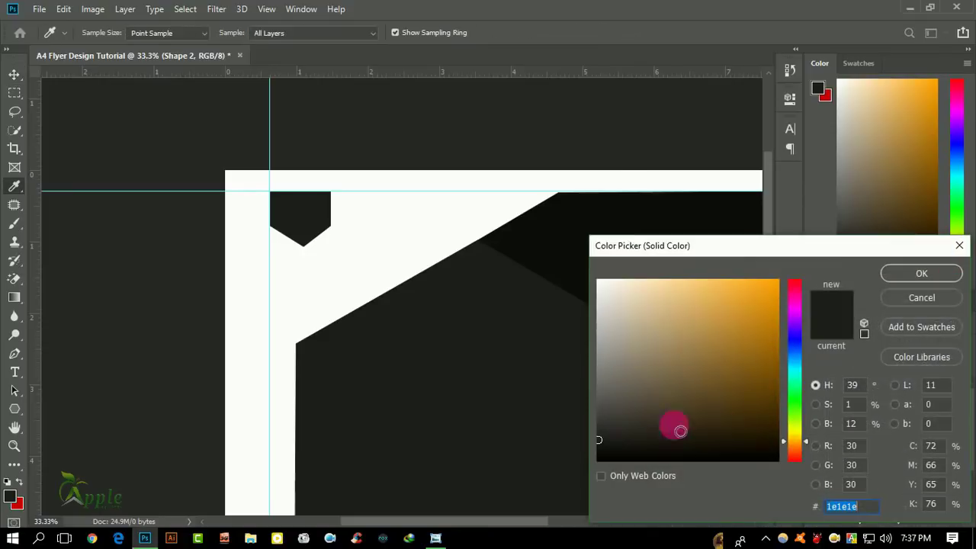
{"action": "left_click_drag", "start_coordinate": [798, 332], "coordinate": [797, 278]}
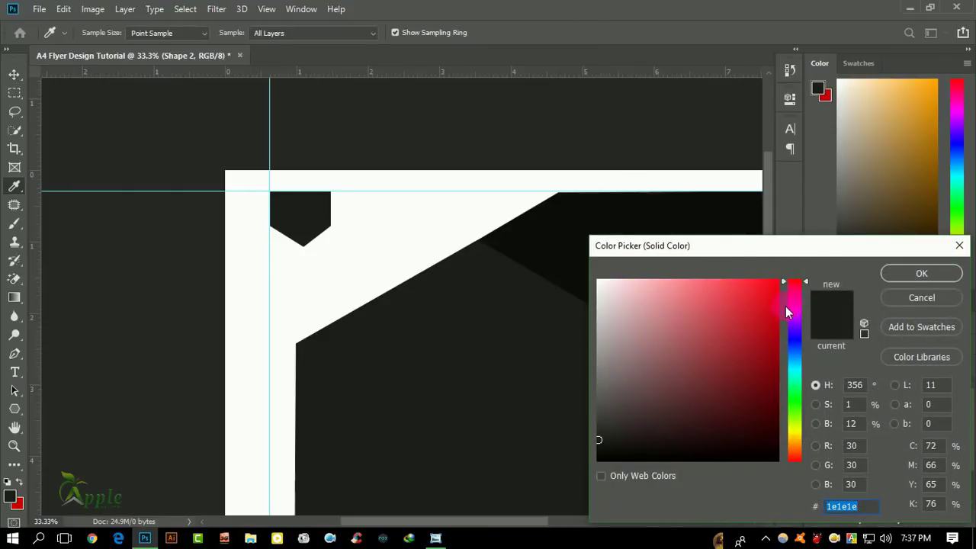
{"action": "left_click", "coordinate": [783, 318]}
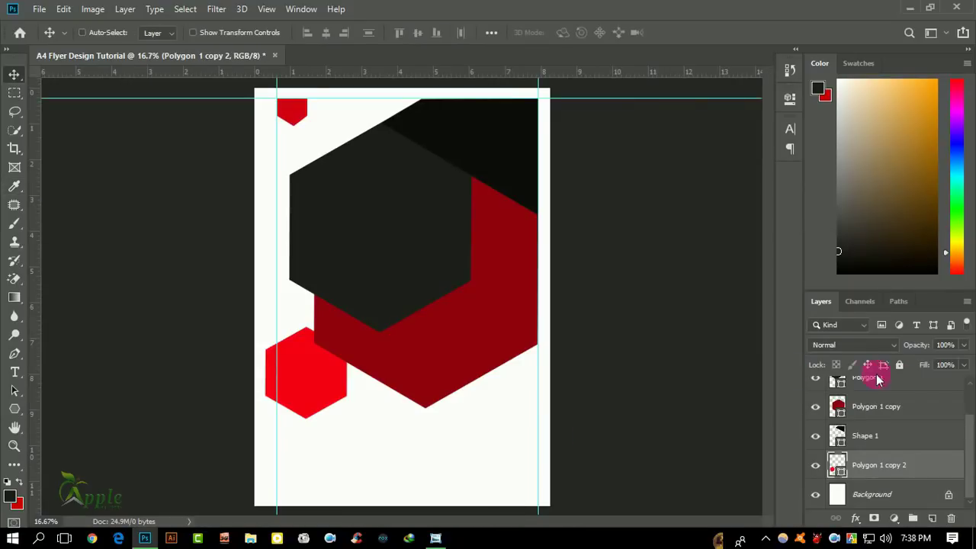
Start a new text layer and move it to the top of the Layers panel
{"action": "scroll", "coordinate": [921, 419], "scroll_direction": "up", "scroll_amount": 2}
{"action": "left_click", "coordinate": [15, 372]}
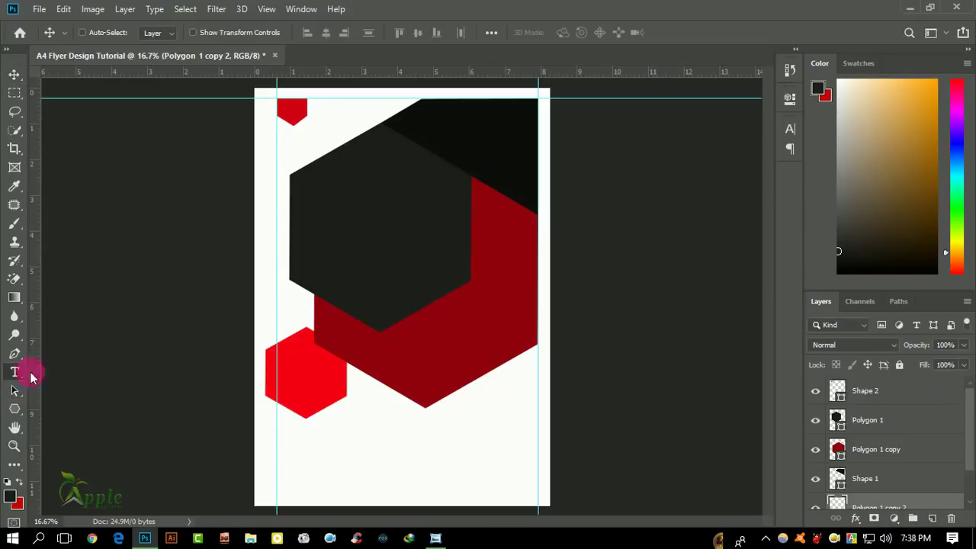
{"action": "left_click", "coordinate": [463, 122]}
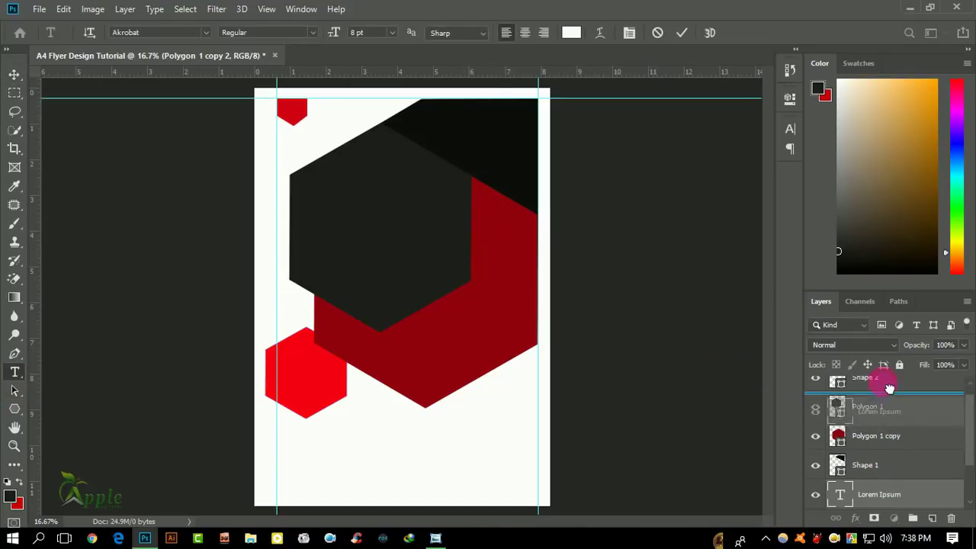
{"action": "left_click_drag", "start_coordinate": [896, 503], "coordinate": [877, 387]}
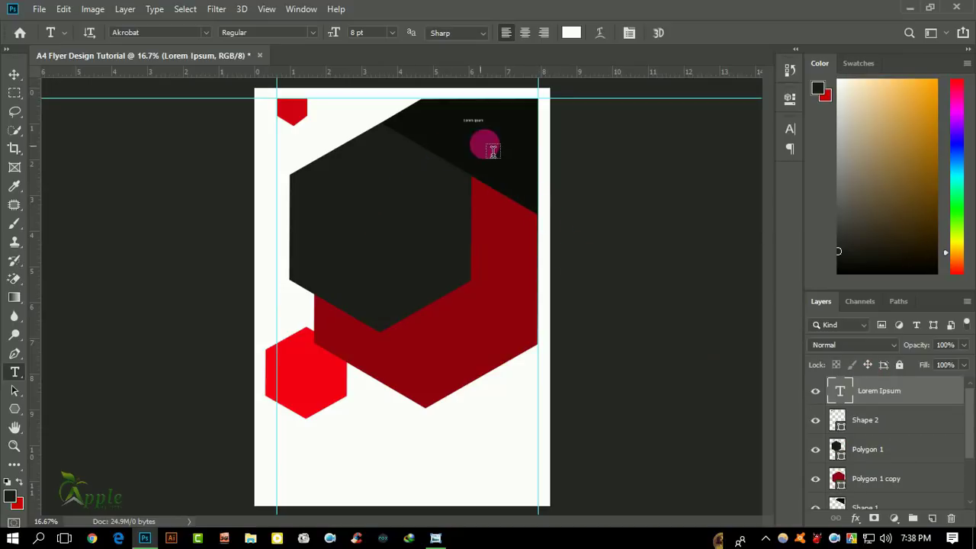
Discard the empty extra text box and zoom in on the dark-corner text
{"action": "left_click", "coordinate": [477, 121]}
{"action": "left_click", "coordinate": [684, 32]}
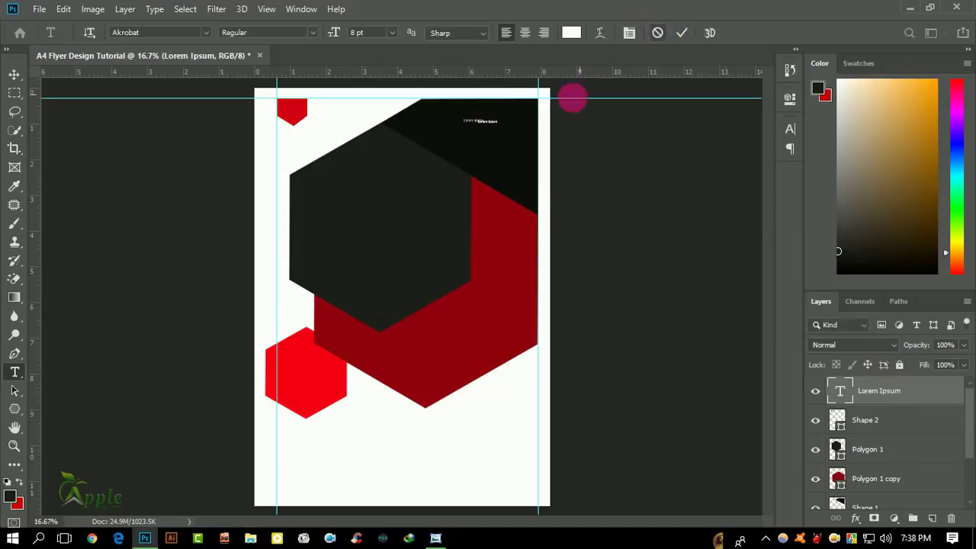
{"action": "left_click", "coordinate": [496, 110], "text": "ctrl"}
{"action": "left_click", "coordinate": [555, 177], "text": "ctrl"}
{"action": "mouse_move", "coordinate": [555, 177]}
{"action": "left_mouse_down"}
{"action": "mouse_move", "coordinate": [410, 243]}
{"action": "mouse_move", "coordinate": [368, 231]}
{"action": "left_mouse_up"}
{"action": "type", "text": "Your Logo here"}
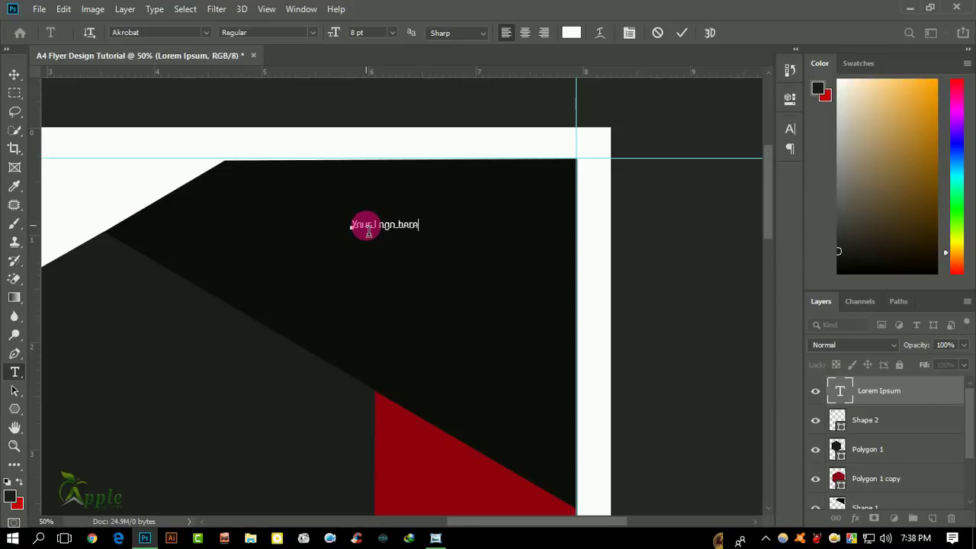
Set the 'Your Logo here' text to 24 pt and nudge it slightly upward
{"action": "triple_click", "coordinate": [369, 226]}
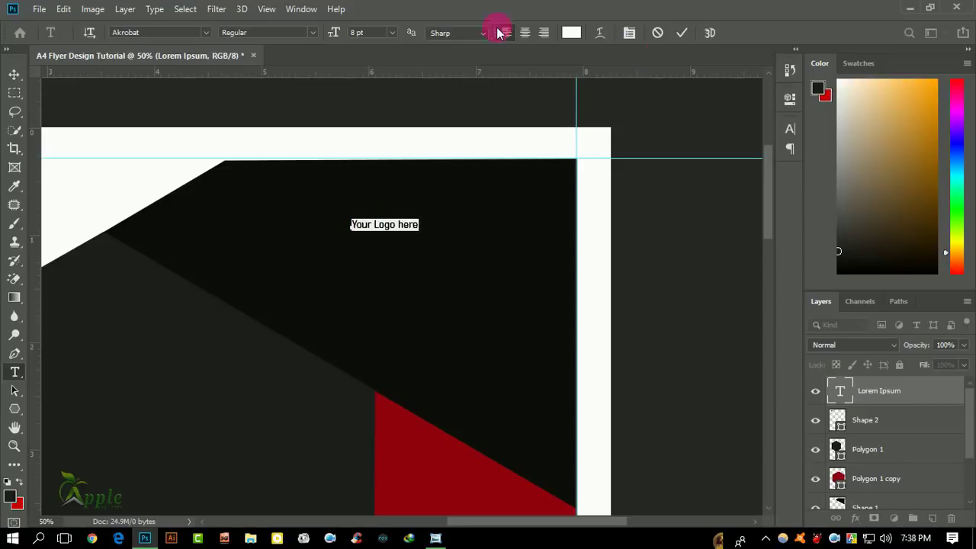
{"action": "left_click_drag", "start_coordinate": [340, 38], "coordinate": [352, 38]}
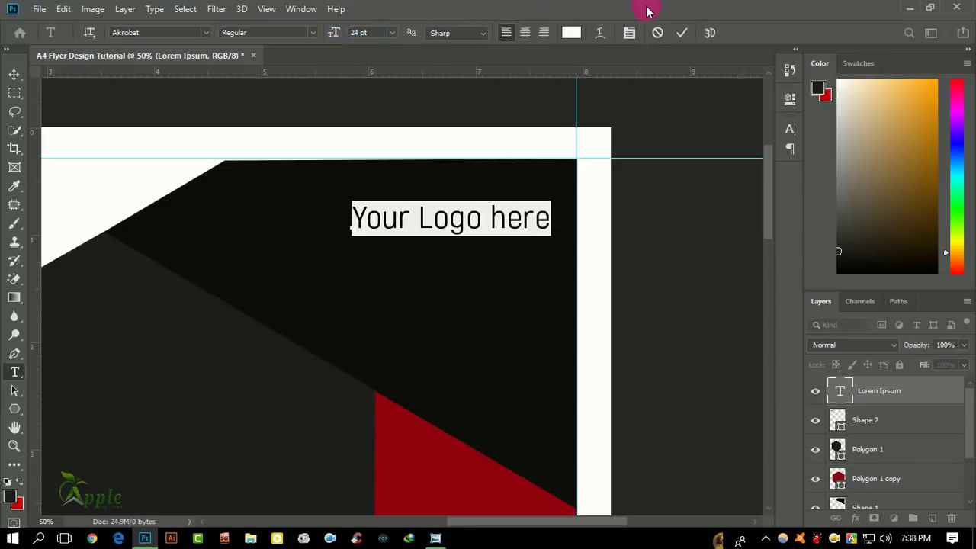
{"action": "left_click", "coordinate": [691, 34]}
{"action": "left_click", "coordinate": [14, 74]}
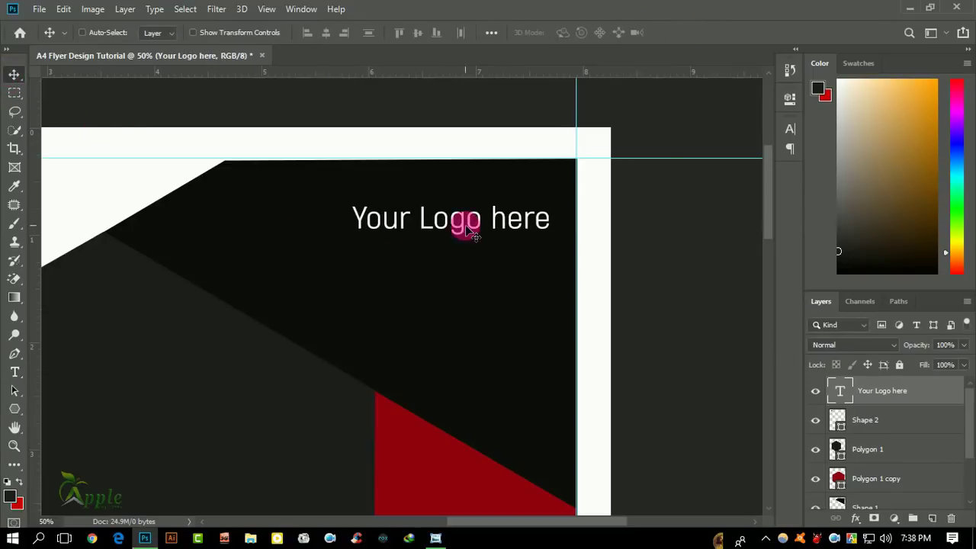
{"action": "left_click_drag", "start_coordinate": [464, 229], "coordinate": [461, 221]}
Nudge 'Your Logo here' left and scale it up with Ctrl+T
{"action": "key", "text": "ctrl+minus"}
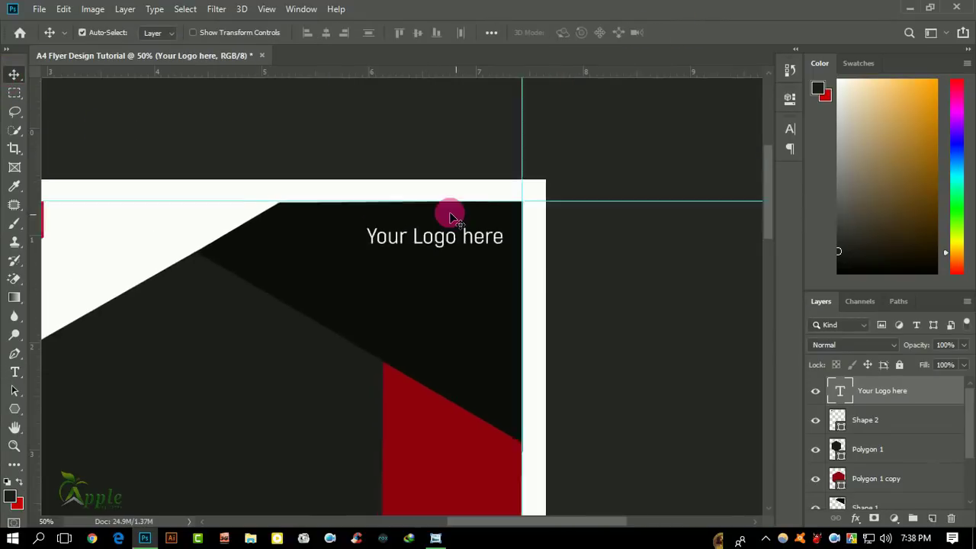
{"action": "key", "text": "ctrl+minus"}
{"action": "key", "text": "ctrl+minus"}
{"action": "scroll", "coordinate": [449, 216], "scroll_direction": "down", "scroll_amount": 1}
{"action": "scroll", "coordinate": [480, 175], "scroll_direction": "up", "scroll_amount": 2}
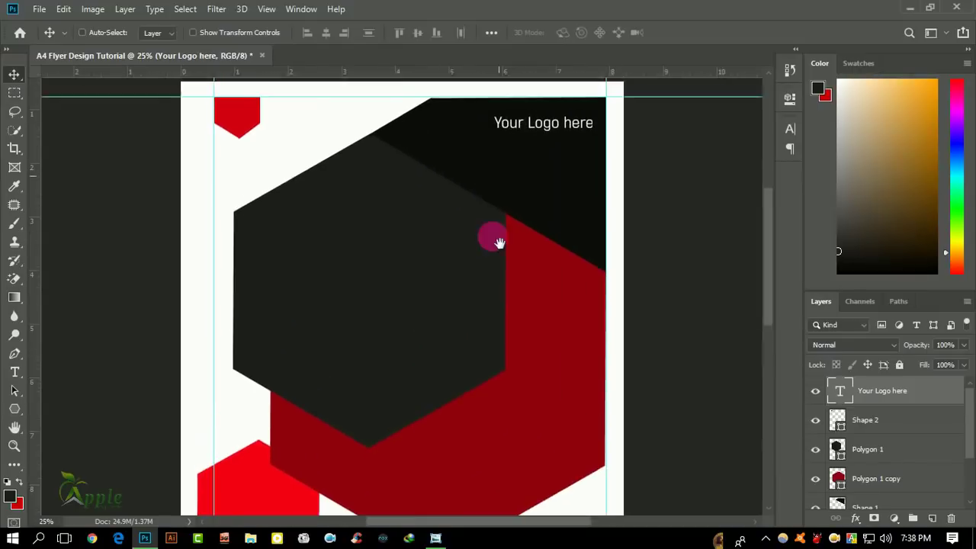
{"action": "left_click_drag", "start_coordinate": [536, 216], "coordinate": [527, 196]}
{"action": "key", "text": "ctrl+t"}
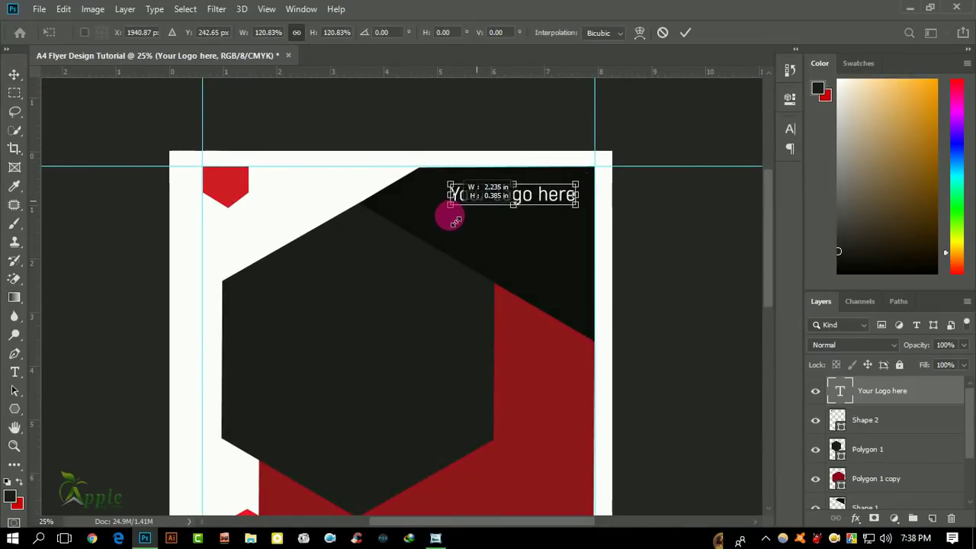
{"action": "left_click_drag", "start_coordinate": [477, 201], "coordinate": [438, 206]}
{"action": "left_click", "coordinate": [688, 32]}
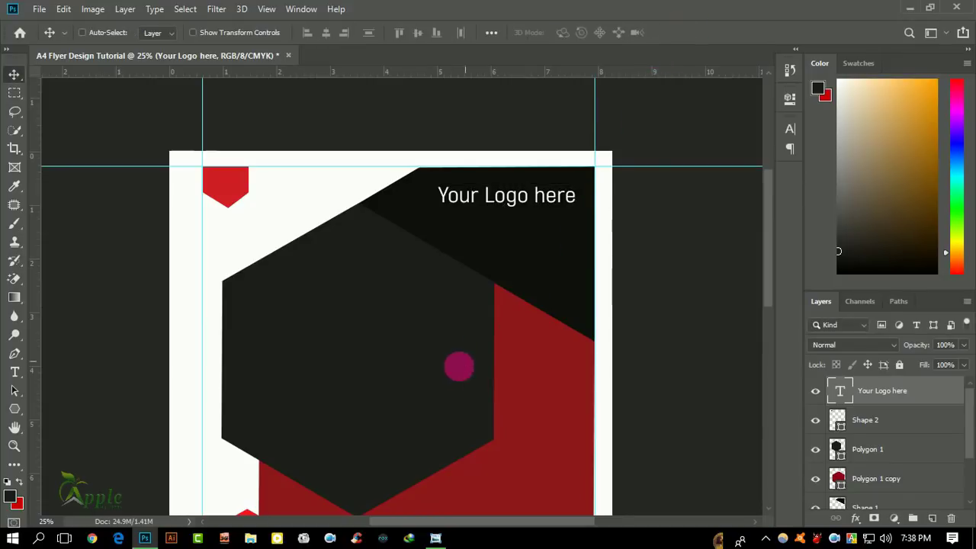
Enlarge 'Your Logo here' once more to fill the dark top-right area
{"action": "left_click_drag", "start_coordinate": [457, 364], "coordinate": [461, 244]}
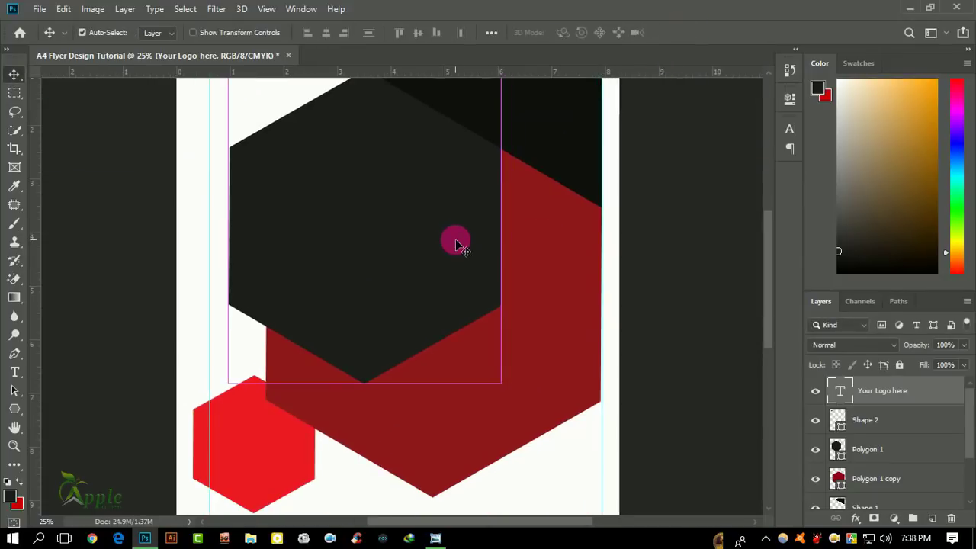
{"action": "key", "text": "ctrl+minus"}
{"action": "key", "text": "ctrl+minus"}
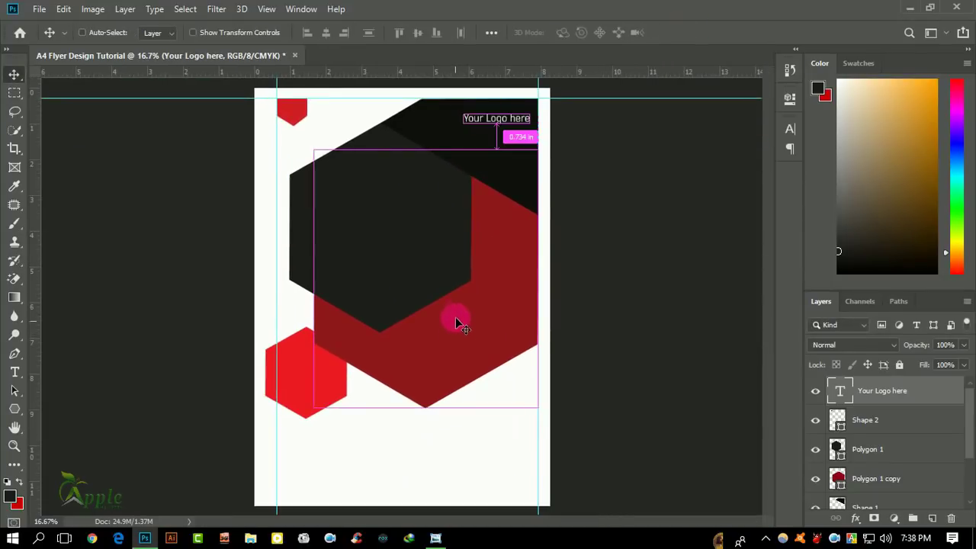
{"action": "key", "text": "ctrl+t"}
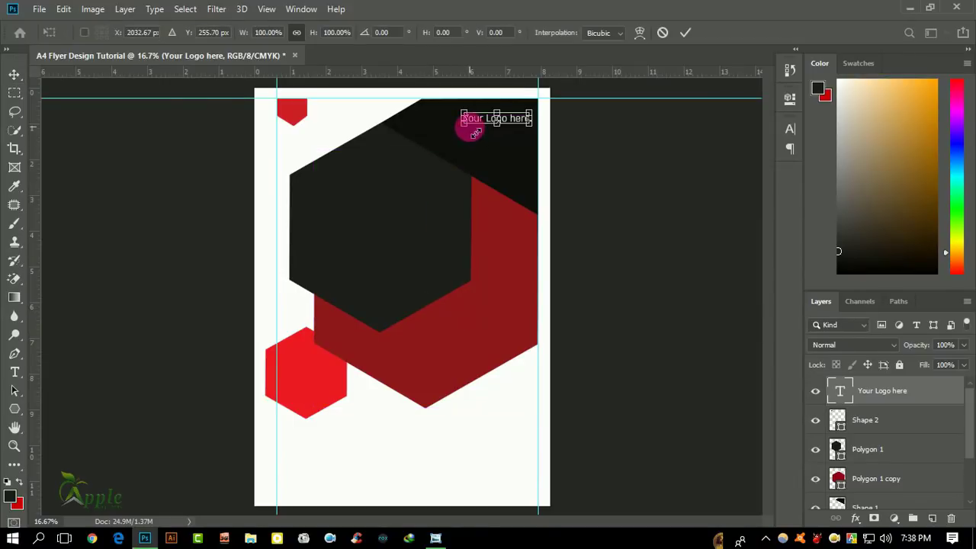
{"action": "left_click_drag", "start_coordinate": [466, 163], "coordinate": [433, 142]}
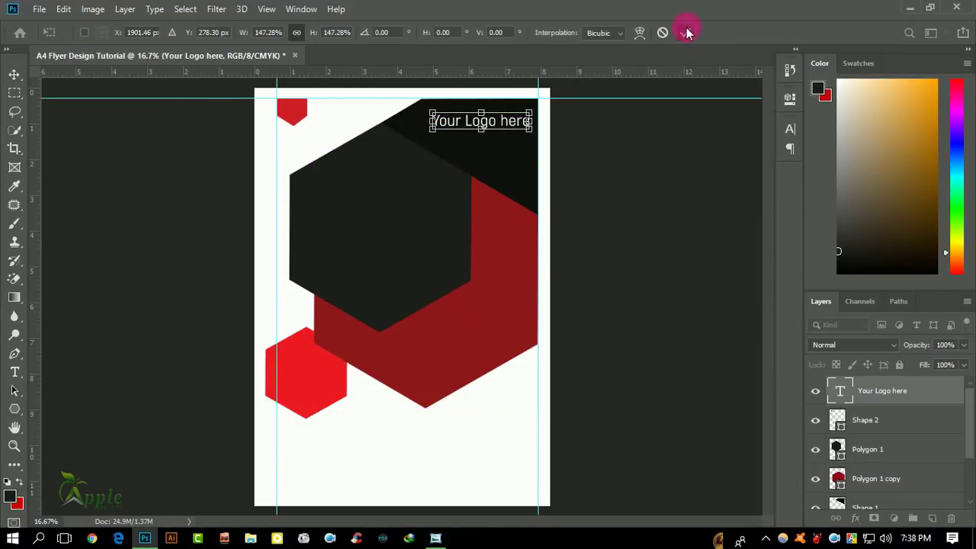
{"action": "left_click", "coordinate": [686, 32]}
{"action": "key", "text": "ctrl+plus"}
{"action": "key", "text": "ctrl+plus"}
{"action": "scroll", "coordinate": [470, 331], "scroll_direction": "up", "scroll_amount": 2}
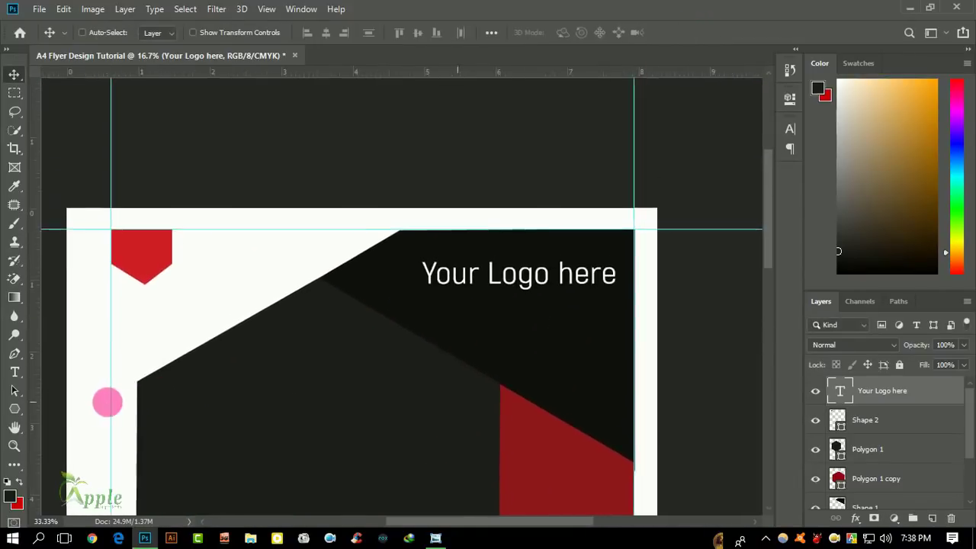
Add a new 'Business Tagline Here' text line below the logo text
{"action": "left_click", "coordinate": [14, 374]}
{"action": "left_click", "coordinate": [500, 333]}
{"action": "key", "text": "BackSpace"}
{"action": "type", "text": "Business Tagline"}
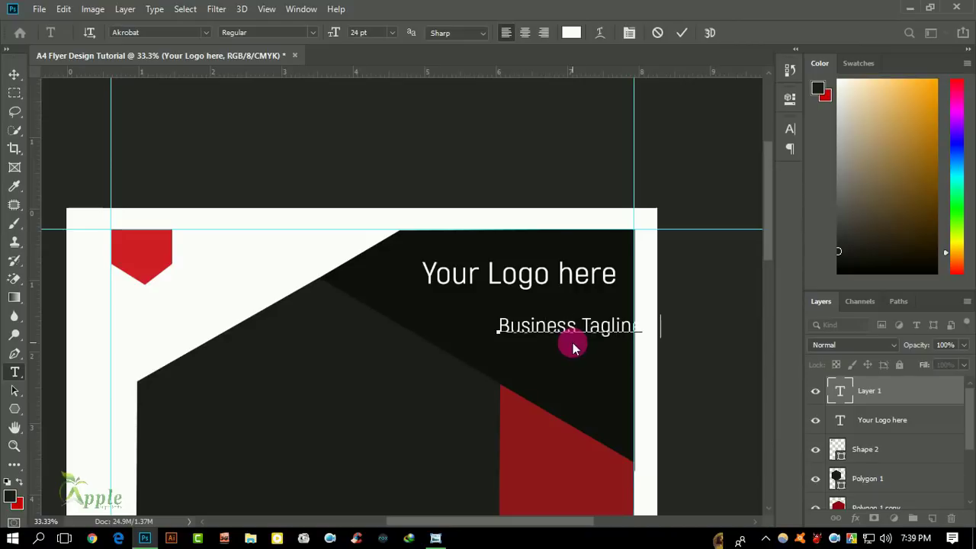
{"action": "key", "text": "ctrl+a"}
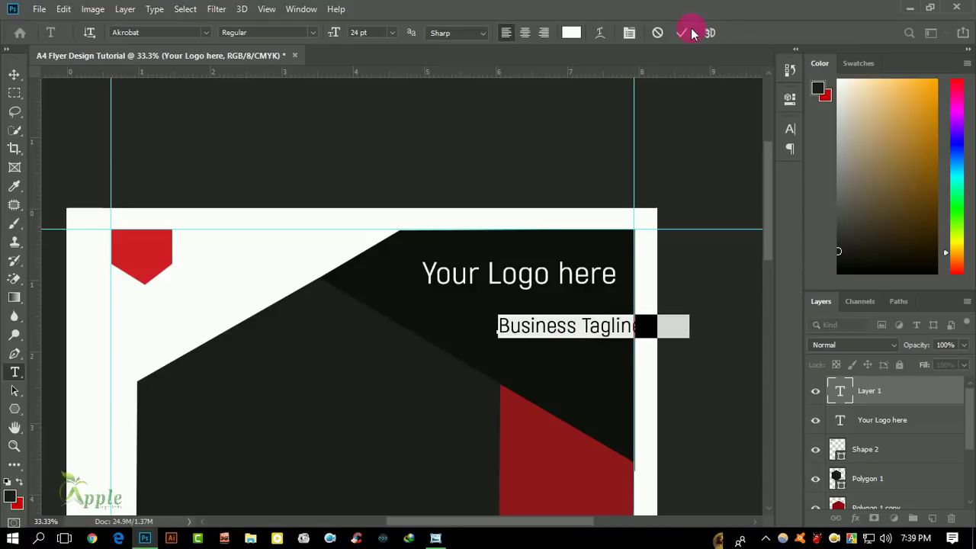
{"action": "left_click", "coordinate": [681, 32]}
Place the tagline beneath 'Your Logo here', right-aligned, and scale it to about 89%
{"action": "left_click", "coordinate": [13, 74]}
{"action": "left_click_drag", "start_coordinate": [598, 321], "coordinate": [532, 302]}
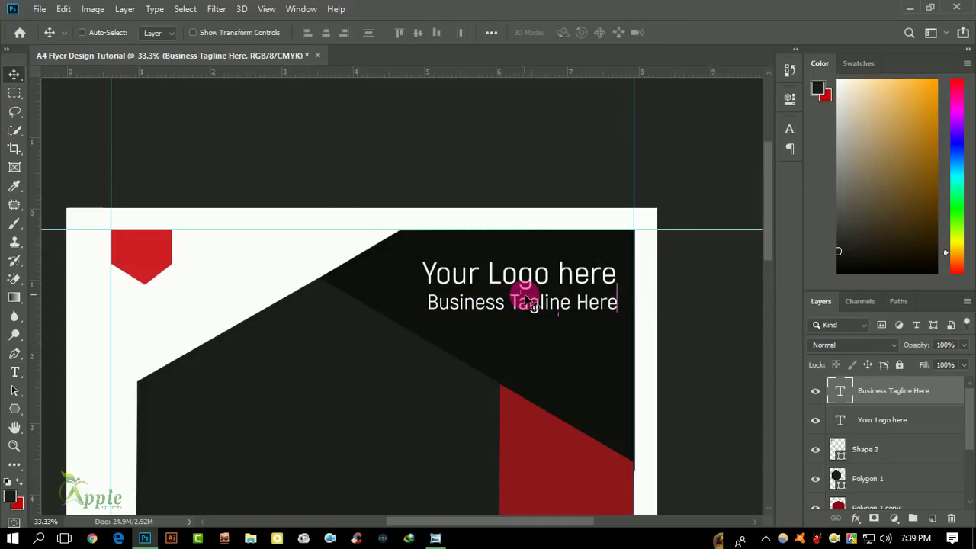
{"action": "key", "text": "super"}
{"action": "key", "text": "Escape"}
{"action": "key", "text": "ctrl+t"}
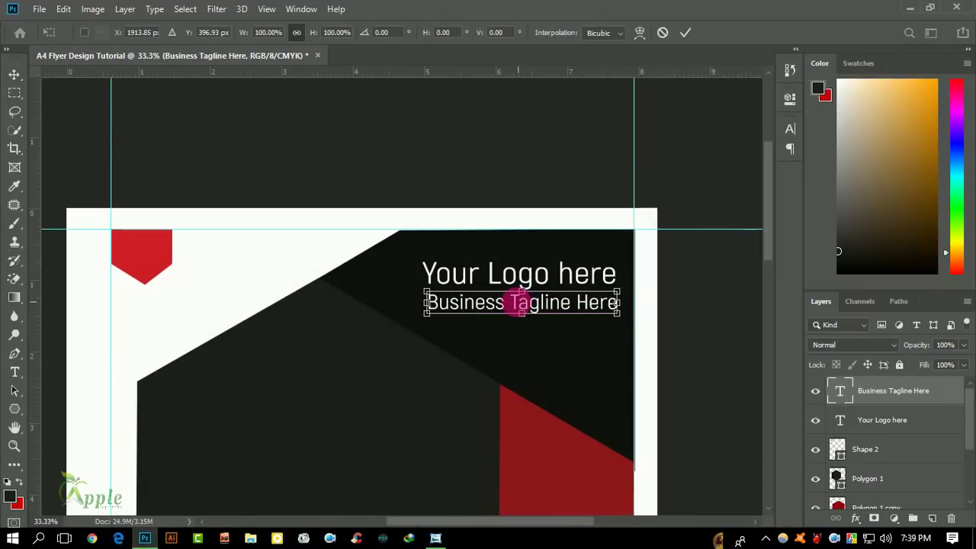
{"action": "left_click_drag", "start_coordinate": [433, 321], "coordinate": [454, 318]}
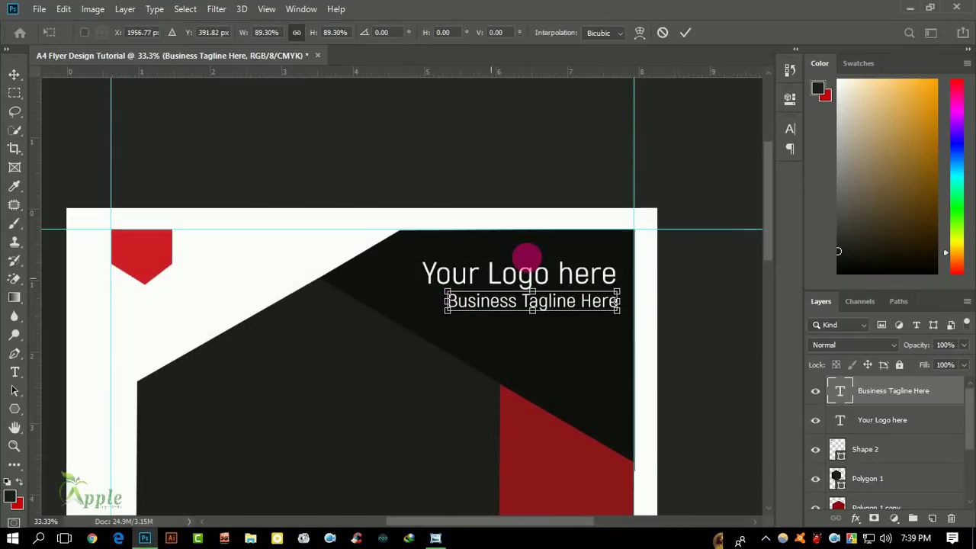
{"action": "left_click", "coordinate": [687, 34]}
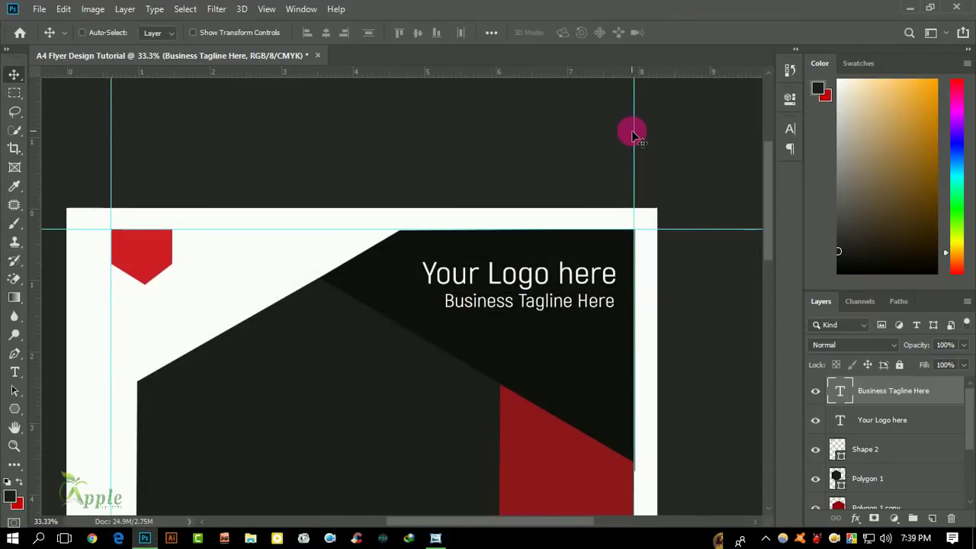
Scroll down the page and bring up the Windows Start menu
{"action": "scroll", "coordinate": [518, 305], "scroll_direction": "down", "scroll_amount": 3}
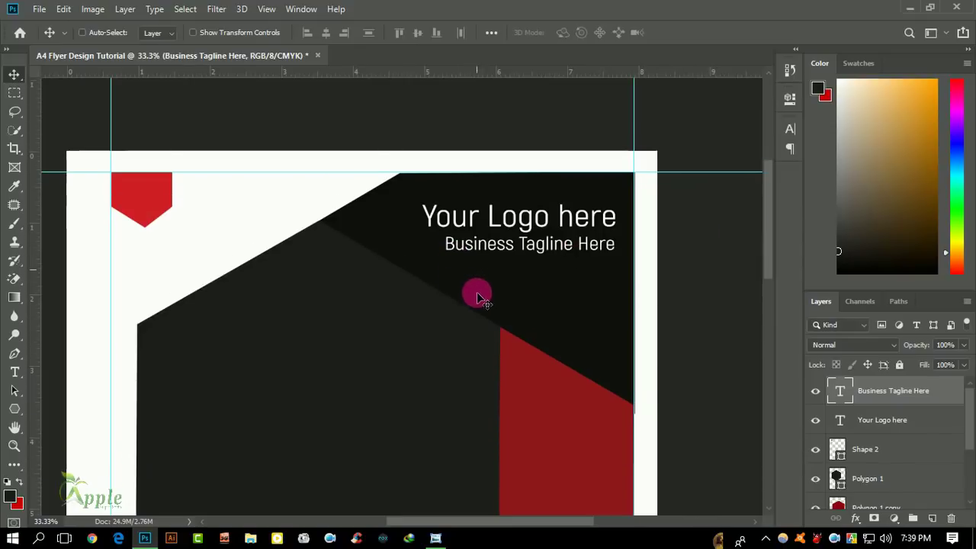
{"action": "scroll", "coordinate": [610, 312], "scroll_direction": "down", "scroll_amount": 2}
{"action": "scroll", "coordinate": [714, 247], "scroll_direction": "down", "scroll_amount": 3}
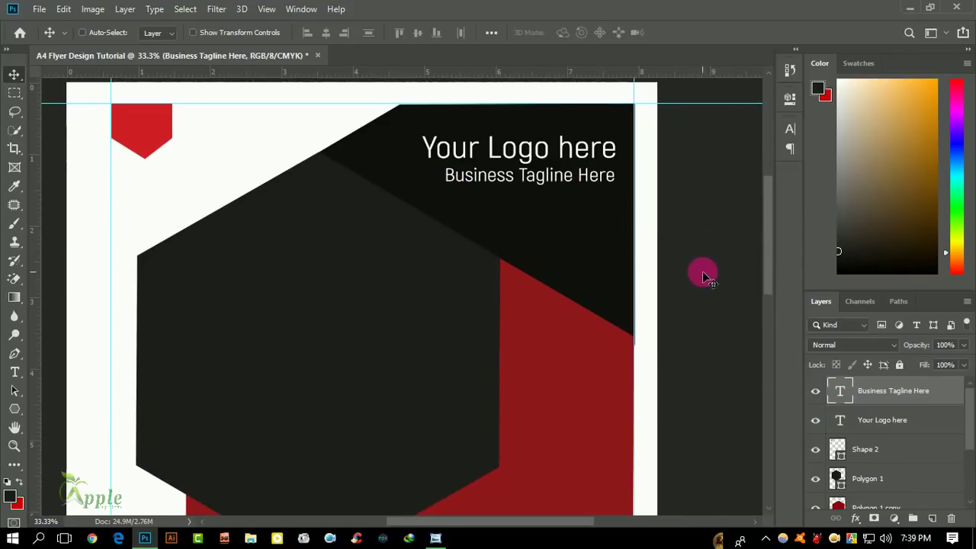
{"action": "key", "text": "super"}
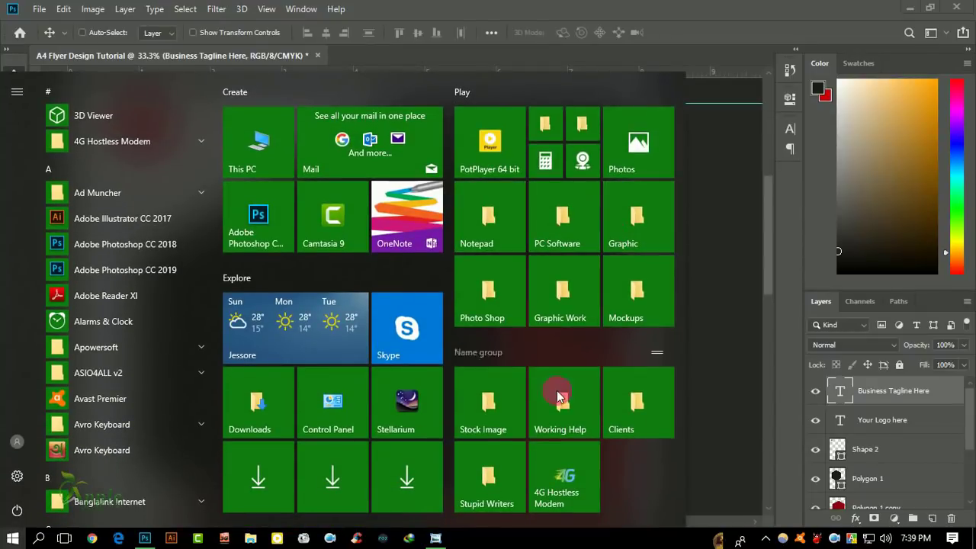
Open Graphic Work > Apple Graphic Studio > Logo and drag 'A Icon' into Photoshop
{"action": "left_click", "coordinate": [507, 309]}
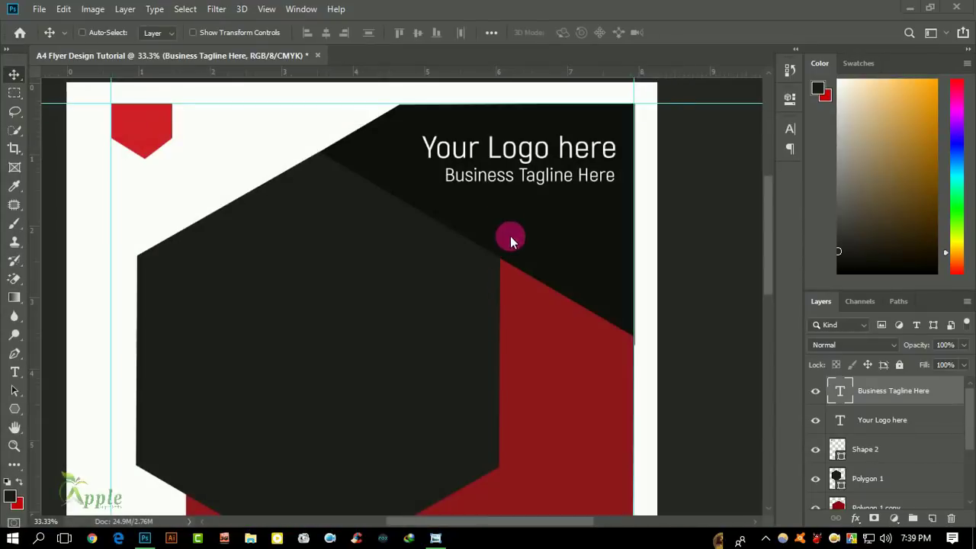
{"action": "left_click", "coordinate": [249, 45]}
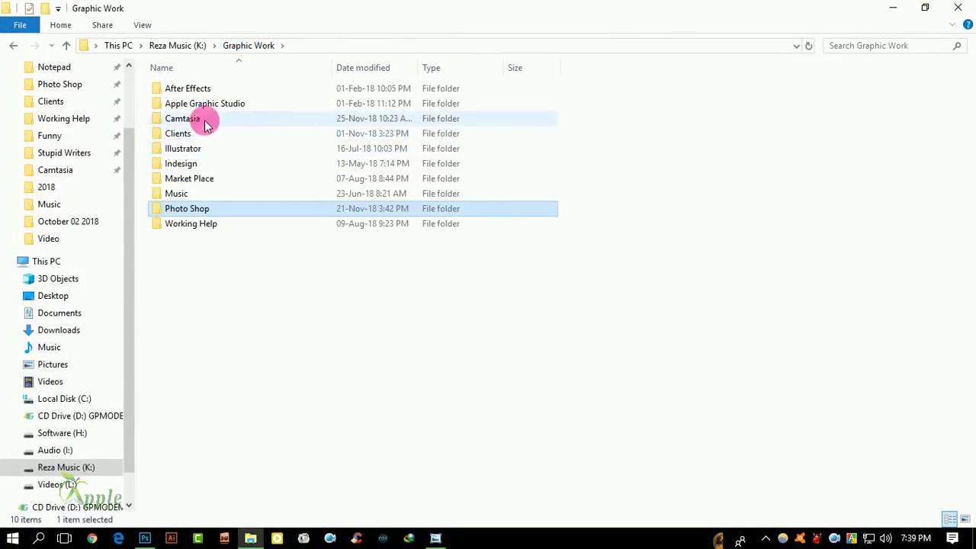
{"action": "double_click", "coordinate": [206, 103]}
{"action": "double_click", "coordinate": [189, 137]}
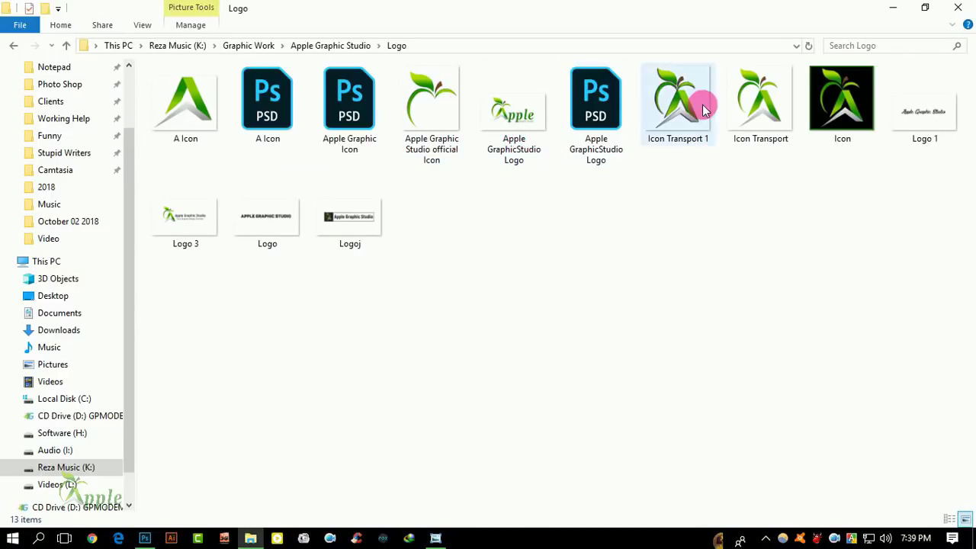
{"action": "mouse_move", "coordinate": [189, 103]}
{"action": "left_mouse_down"}
{"action": "mouse_move", "coordinate": [147, 543]}
{"action": "mouse_move", "coordinate": [409, 196]}
{"action": "left_mouse_up"}
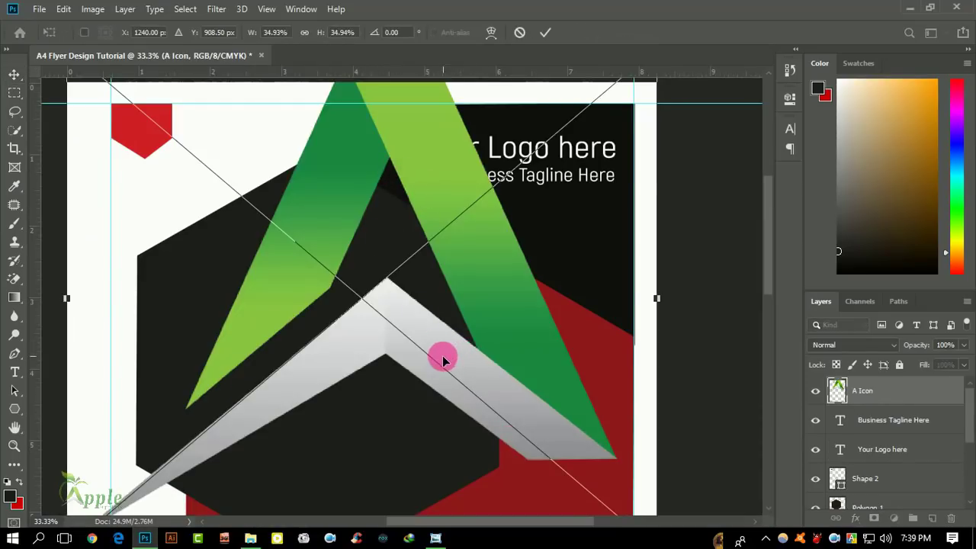
Shrink the green A Icon to a small mark and place it right of 'Your Logo here'
{"action": "key", "text": "ctrl+minus"}
{"action": "key", "text": "ctrl+minus"}
{"action": "left_click_drag", "start_coordinate": [329, 183], "coordinate": [447, 278]}
{"action": "key", "text": "ctrl+plus"}
{"action": "key", "text": "ctrl+plus"}
{"action": "key", "text": "ctrl+plus"}
{"action": "left_click_drag", "start_coordinate": [414, 244], "coordinate": [431, 357]}
{"action": "left_click_drag", "start_coordinate": [594, 458], "coordinate": [432, 210]}
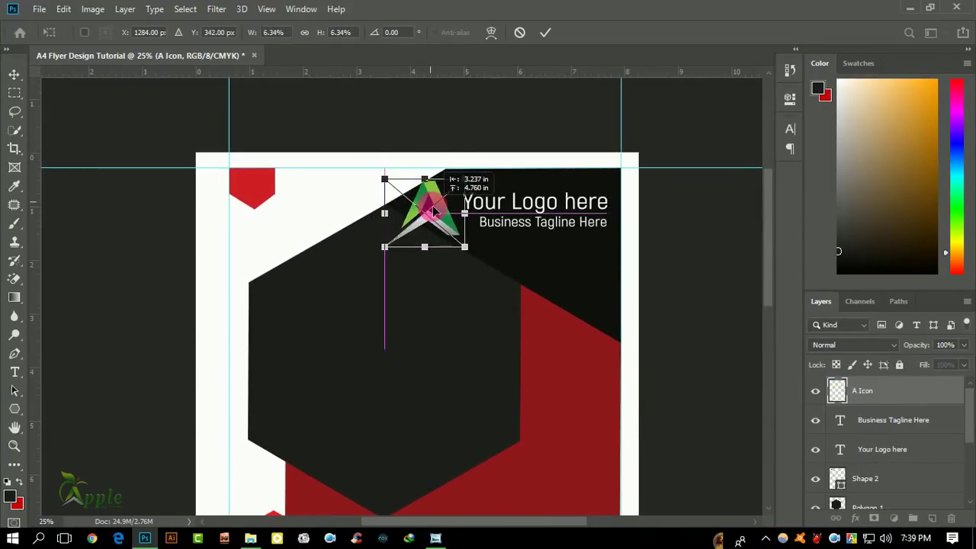
{"action": "left_click_drag", "start_coordinate": [384, 246], "coordinate": [420, 216]}
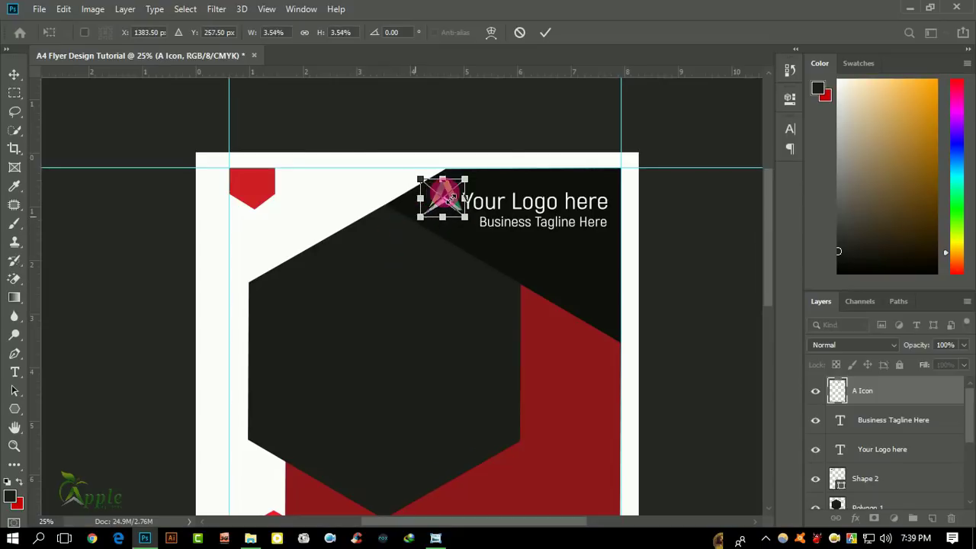
{"action": "left_click", "coordinate": [546, 32]}
{"action": "left_click_drag", "start_coordinate": [462, 186], "coordinate": [464, 195]}
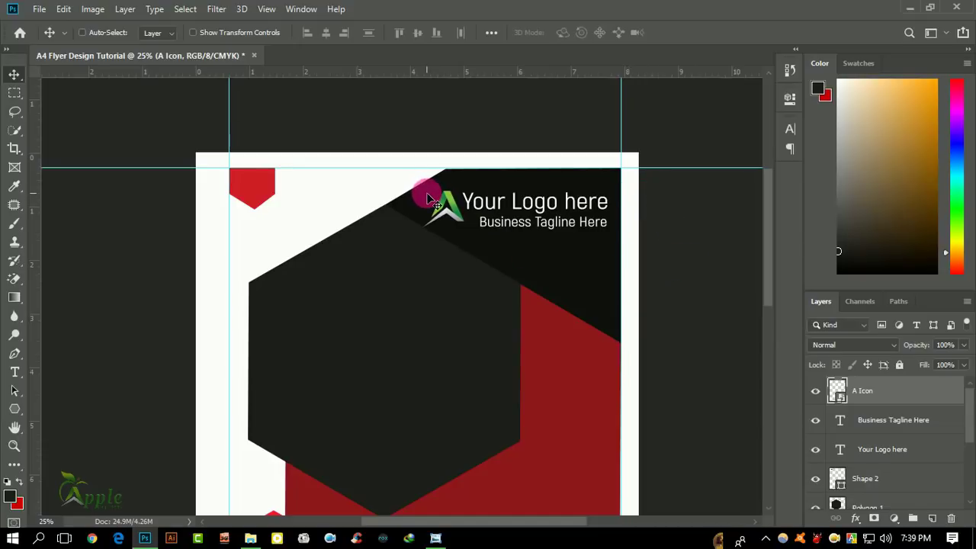
{"action": "left_click_drag", "start_coordinate": [466, 210], "coordinate": [675, 221]}
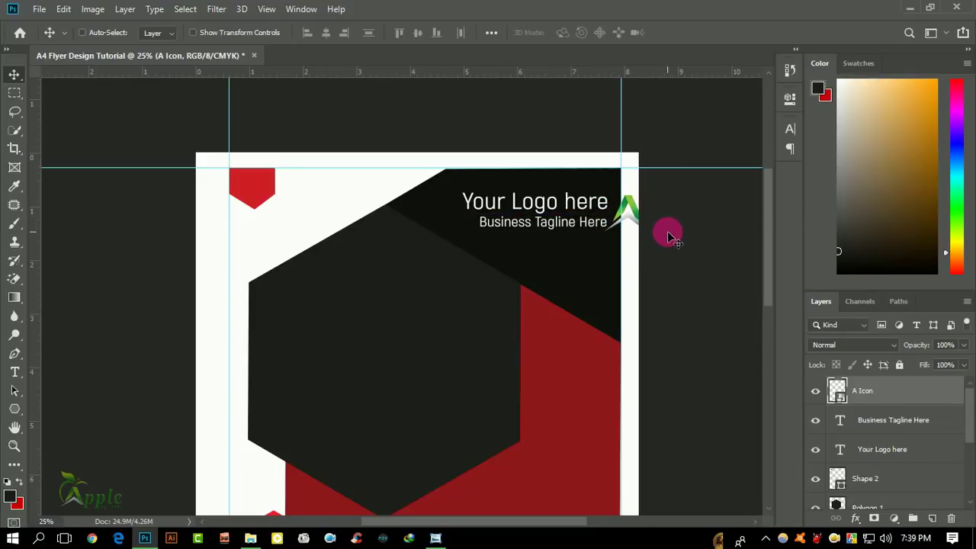
Move the logo text, tagline and icon left together and scale them to about 83%
{"action": "left_click", "coordinate": [925, 456], "text": "shift"}
{"action": "mouse_move", "coordinate": [616, 211]}
{"action": "left_mouse_down"}
{"action": "mouse_move", "coordinate": [553, 218]}
{"action": "mouse_move", "coordinate": [566, 219]}
{"action": "left_mouse_up"}
{"action": "key", "text": "ctrl+t"}
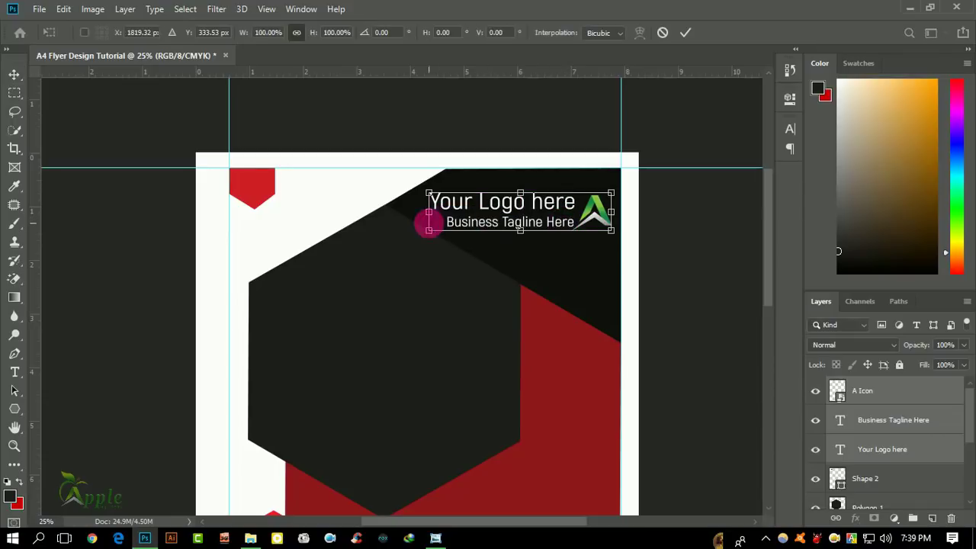
{"action": "mouse_move", "coordinate": [432, 230]}
{"action": "left_mouse_down"}
{"action": "mouse_move", "coordinate": [451, 215]}
{"action": "mouse_move", "coordinate": [460, 223]}
{"action": "left_mouse_up"}
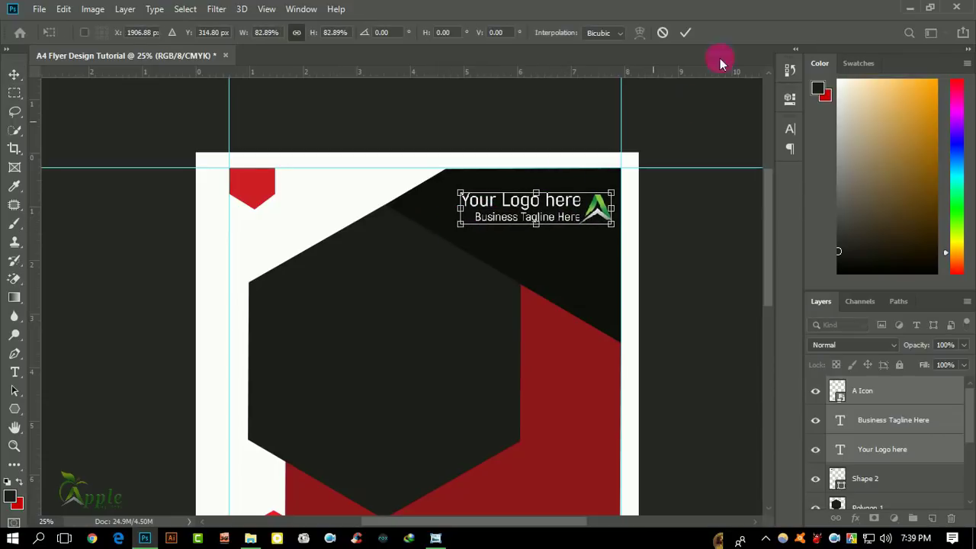
{"action": "left_click", "coordinate": [691, 31]}
Drag the wallpaper portrait model photo from File Explorer onto the flyer
{"action": "scroll", "coordinate": [430, 220], "scroll_direction": "down", "scroll_amount": 3}
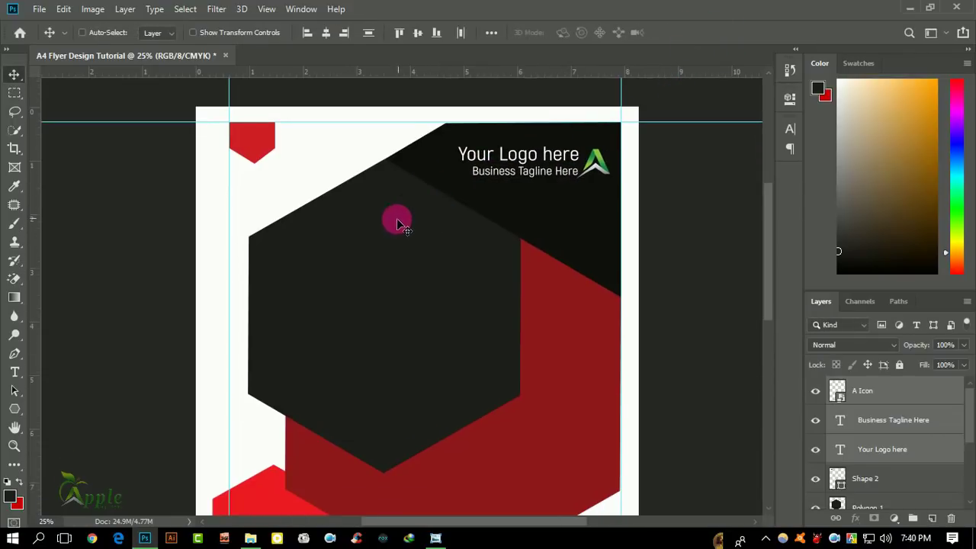
{"action": "key", "text": "ctrl+0"}
{"action": "left_click", "coordinate": [419, 200], "text": "ctrl"}
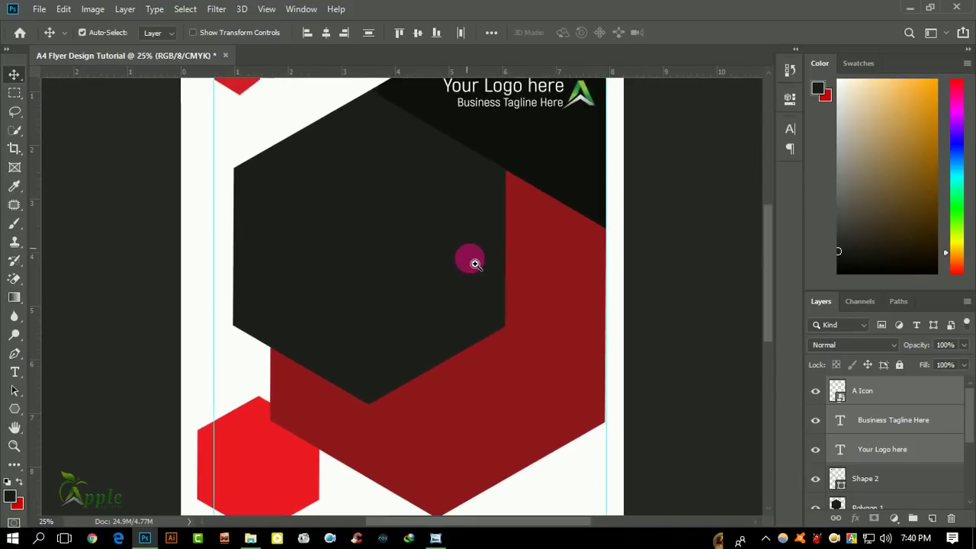
{"action": "left_click", "coordinate": [436, 537]}
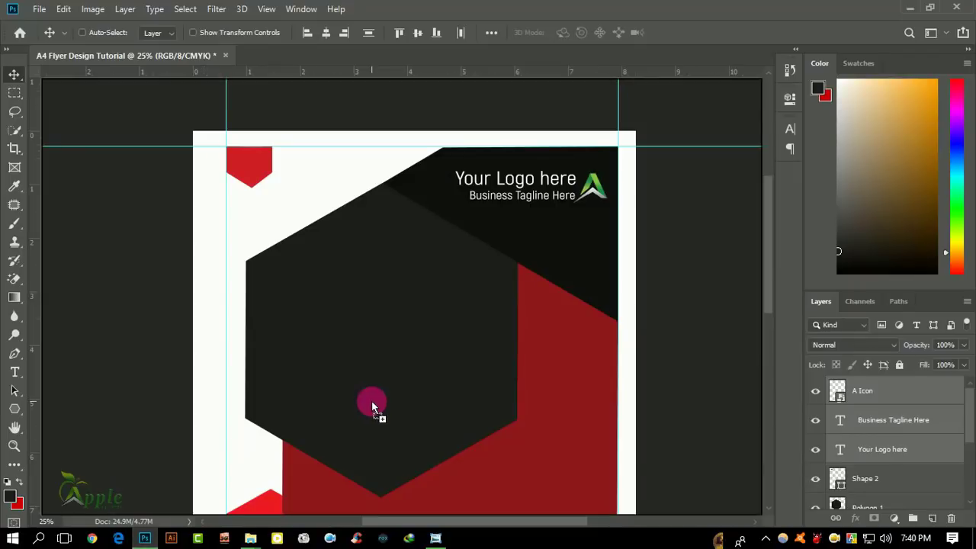
{"action": "left_click_drag", "start_coordinate": [225, 513], "coordinate": [461, 373]}
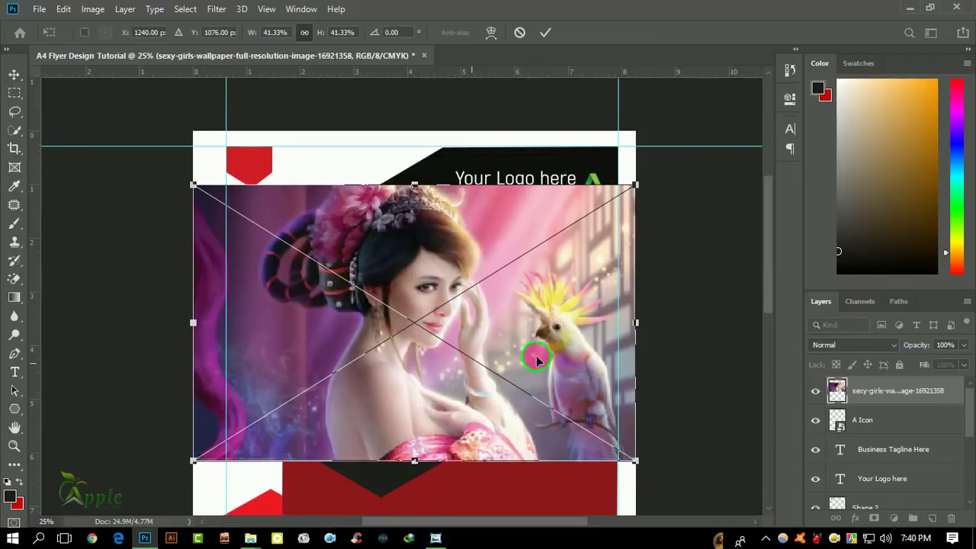
Shift the placed model photo slightly down-left and enlarge it to 43.62%
{"action": "left_click_drag", "start_coordinate": [536, 356], "coordinate": [520, 374]}
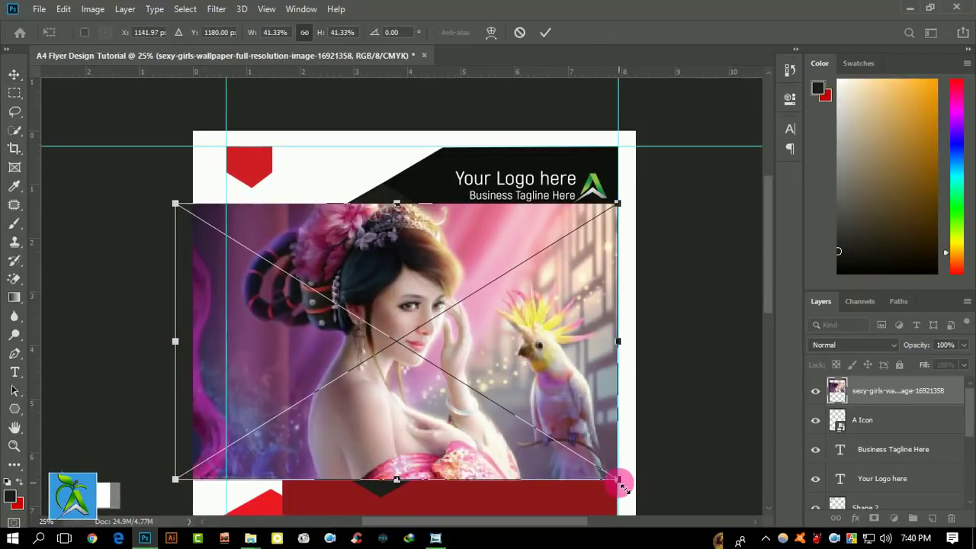
{"action": "left_click_drag", "start_coordinate": [616, 483], "coordinate": [636, 496]}
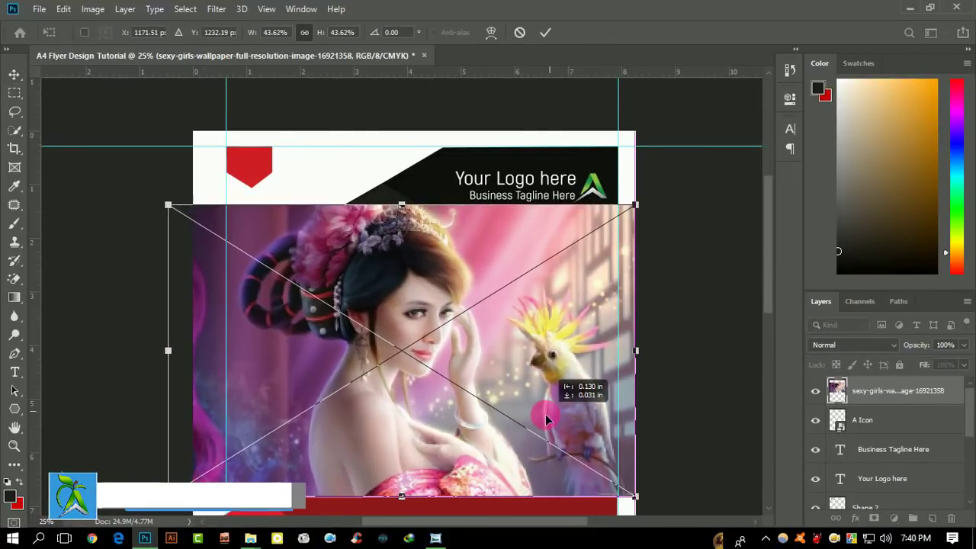
{"action": "left_click", "coordinate": [545, 32]}
{"action": "scroll", "coordinate": [524, 259], "scroll_direction": "down", "scroll_amount": 1}
{"action": "scroll", "coordinate": [525, 263], "scroll_direction": "down", "scroll_amount": 1}
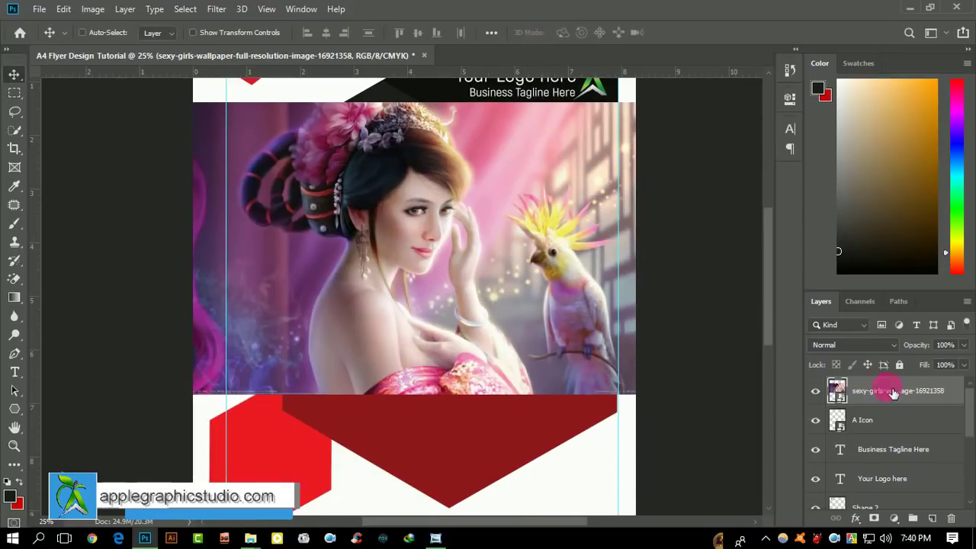
Move the photo layer just below Shape 2 and clip it into the hexagon
{"action": "left_click_drag", "start_coordinate": [888, 391], "coordinate": [906, 436]}
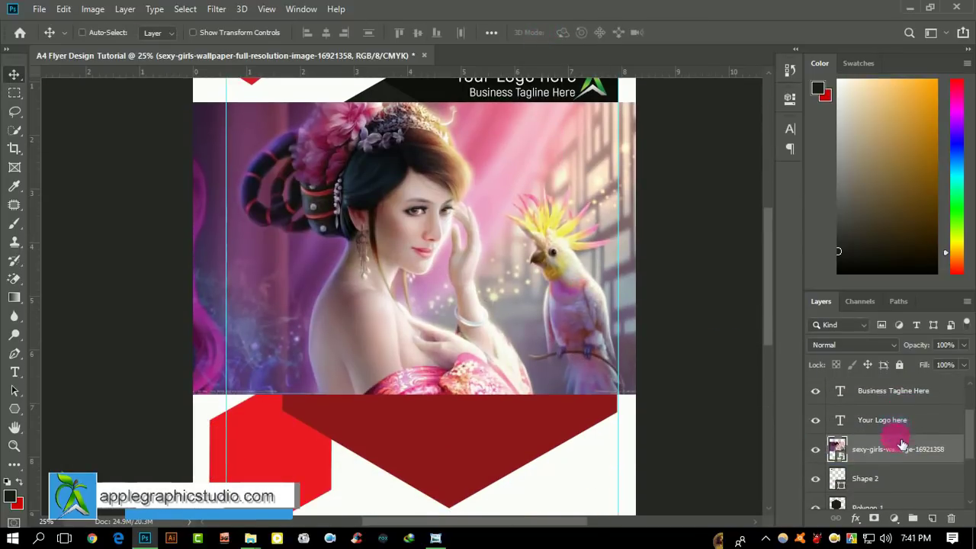
{"action": "scroll", "coordinate": [906, 439], "scroll_direction": "down", "scroll_amount": 3}
{"action": "scroll", "coordinate": [906, 441], "scroll_direction": "up", "scroll_amount": 1}
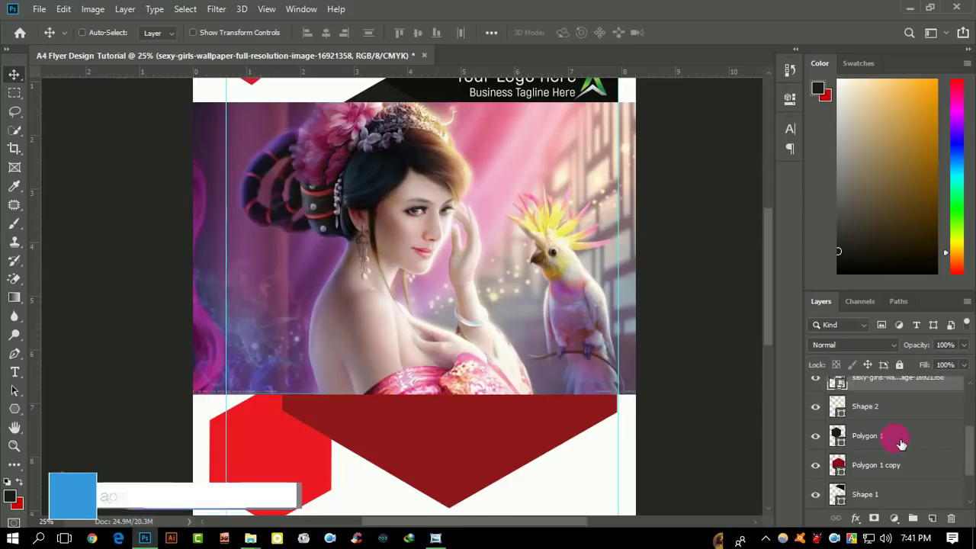
{"action": "scroll", "coordinate": [896, 436], "scroll_direction": "up", "scroll_amount": 1}
{"action": "scroll", "coordinate": [885, 450], "scroll_direction": "up", "scroll_amount": 2}
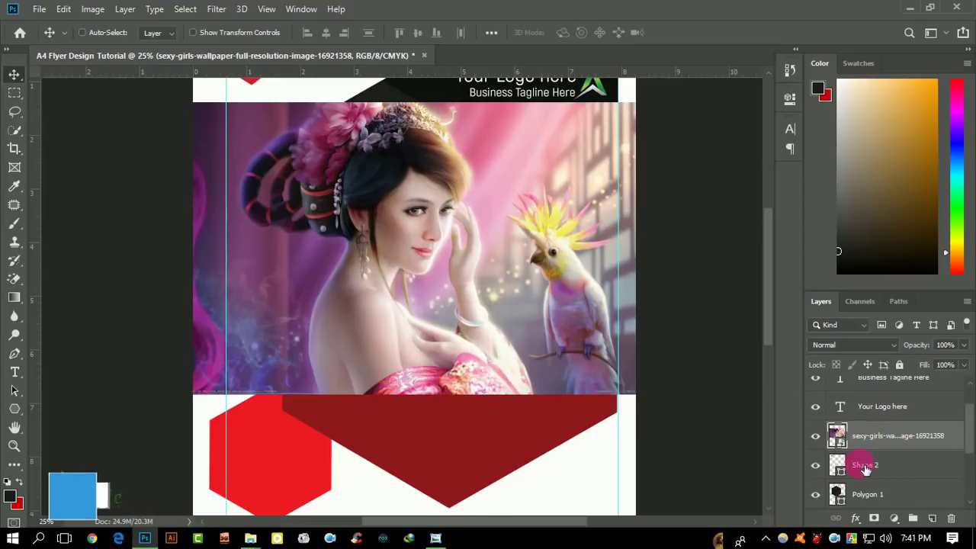
{"action": "left_click", "coordinate": [815, 494]}
{"action": "left_click", "coordinate": [815, 494]}
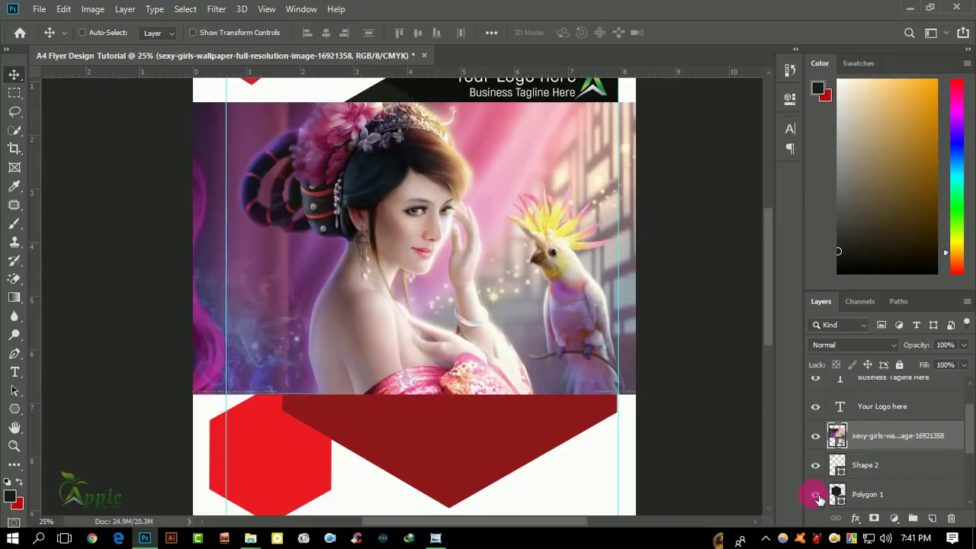
{"action": "left_click_drag", "start_coordinate": [901, 456], "coordinate": [905, 478]}
{"action": "right_click", "coordinate": [898, 464]}
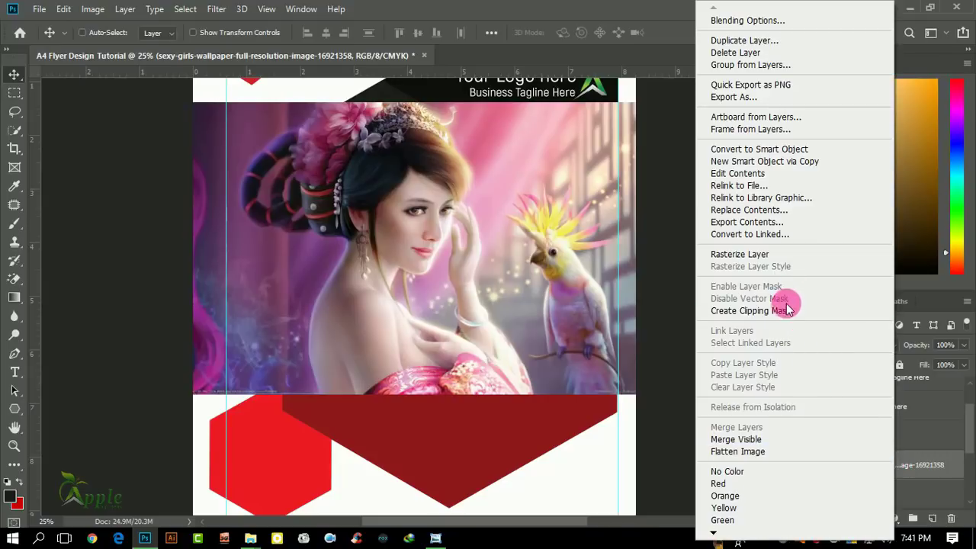
{"action": "left_click", "coordinate": [797, 308]}
Select the A Icon layer at the top of the layer stack
{"action": "scroll", "coordinate": [529, 297], "scroll_direction": "down", "scroll_amount": 1}
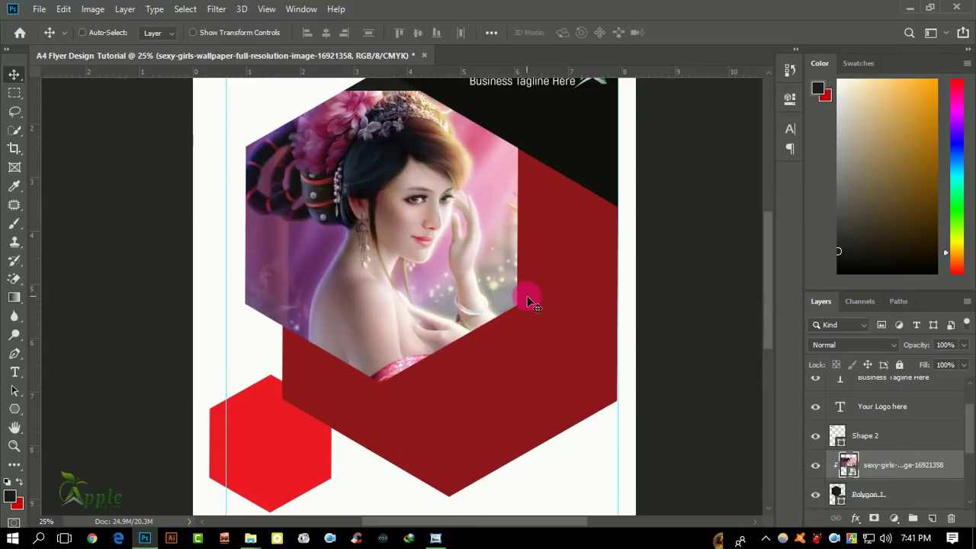
{"action": "scroll", "coordinate": [521, 307], "scroll_direction": "down", "scroll_amount": 2}
{"action": "scroll", "coordinate": [610, 279], "scroll_direction": "down", "scroll_amount": 1}
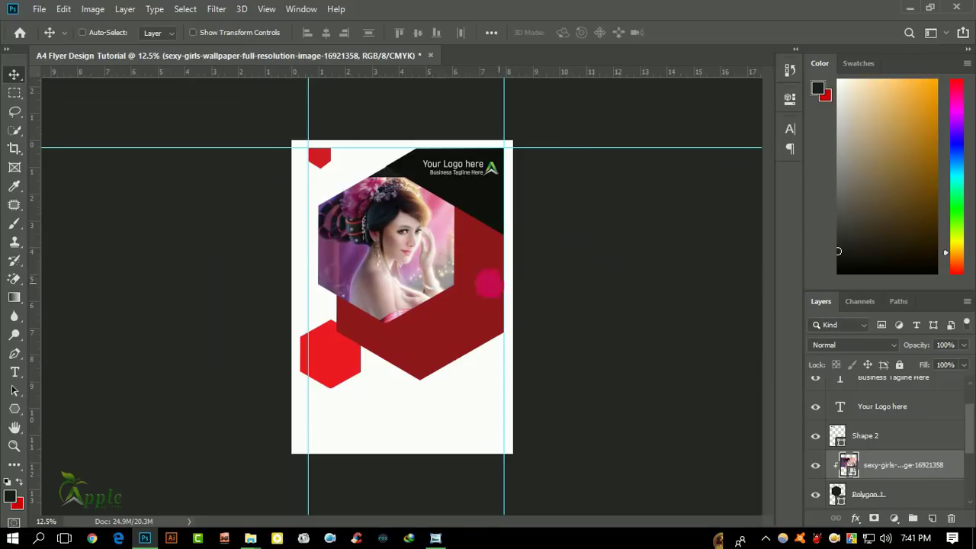
{"action": "scroll", "coordinate": [483, 276], "scroll_direction": "up", "scroll_amount": 1}
{"action": "scroll", "coordinate": [404, 267], "scroll_direction": "up", "scroll_amount": 1}
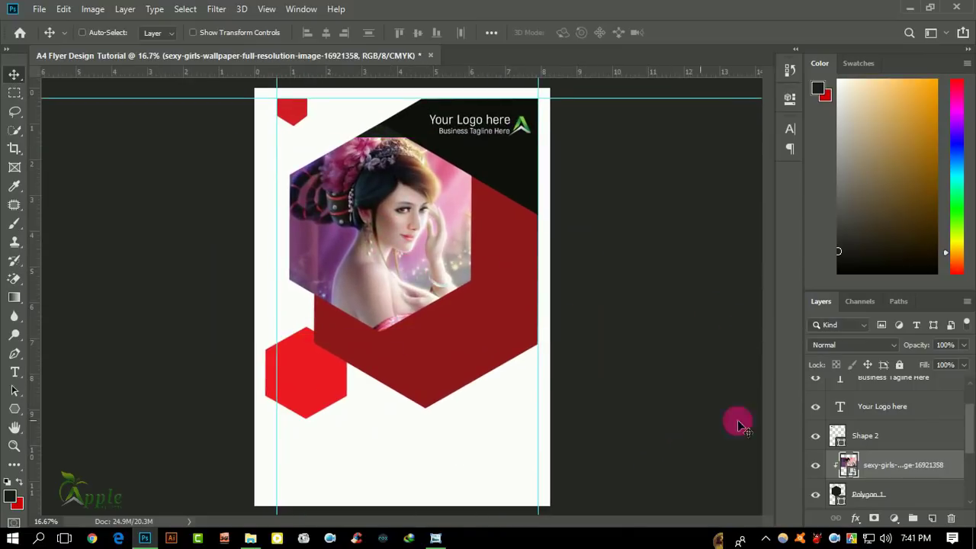
{"action": "scroll", "coordinate": [909, 425], "scroll_direction": "up", "scroll_amount": 1}
{"action": "left_click", "coordinate": [906, 402]}
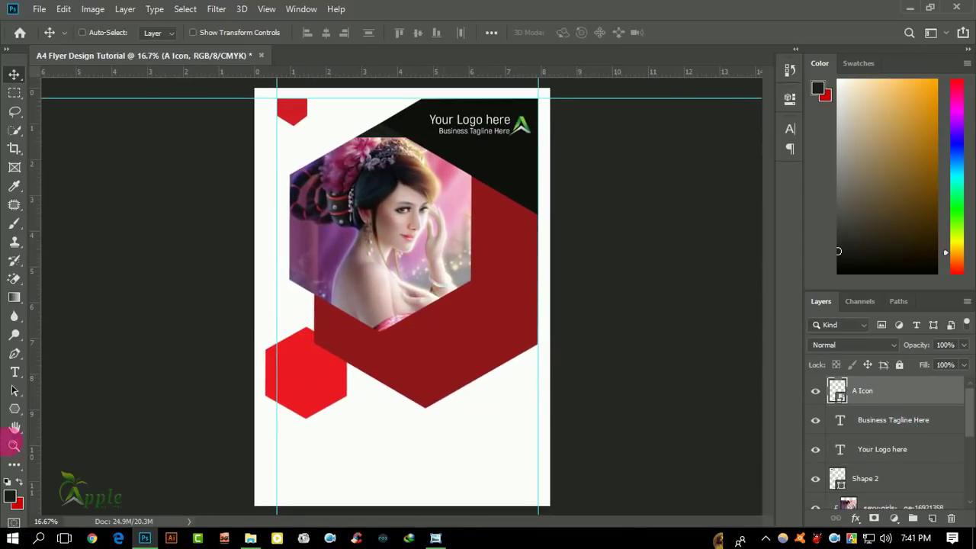
Draw a text box on the dark red hexagon, sized 23 pt with wider leading
{"action": "left_click", "coordinate": [15, 373]}
{"action": "left_click_drag", "start_coordinate": [492, 221], "coordinate": [536, 323]}
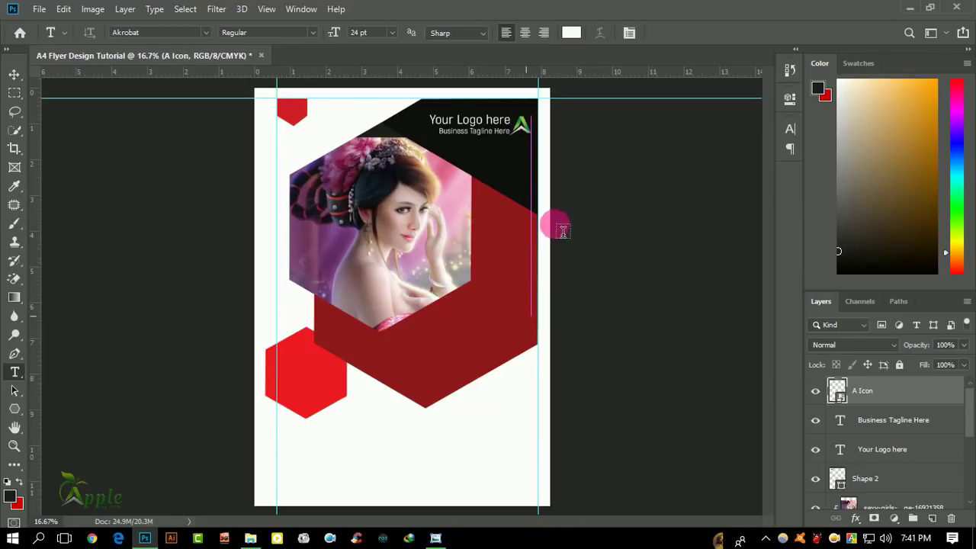
{"action": "left_click", "coordinate": [788, 129]}
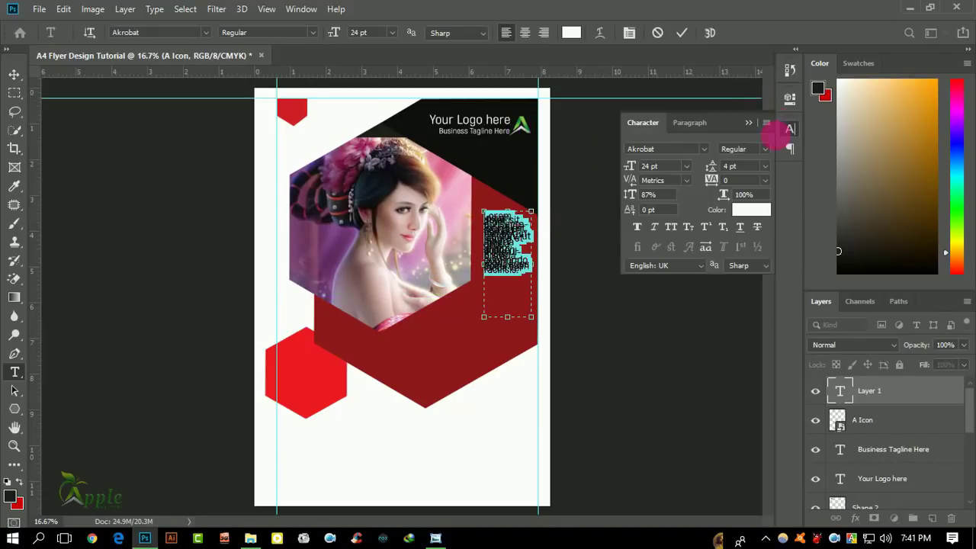
{"action": "left_click_drag", "start_coordinate": [636, 170], "coordinate": [641, 169]}
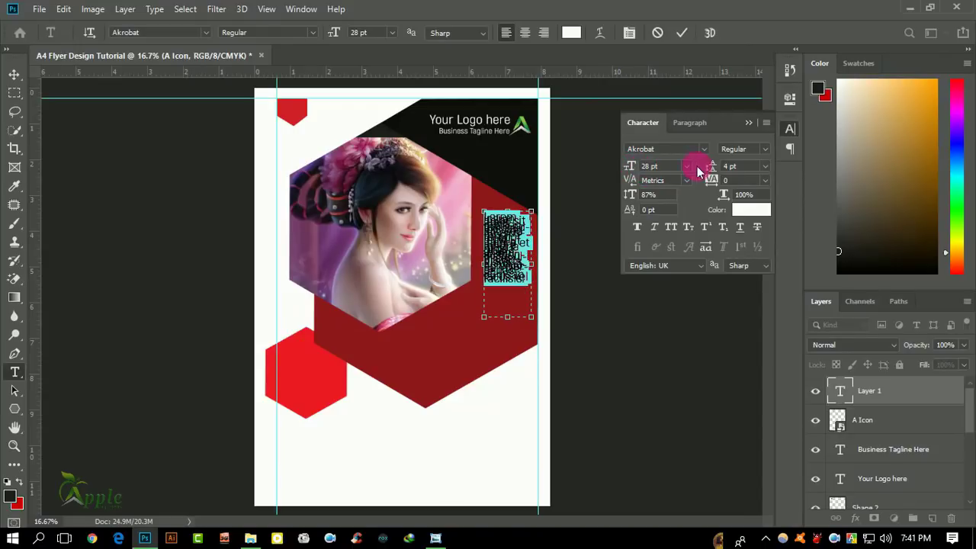
{"action": "left_click_drag", "start_coordinate": [715, 171], "coordinate": [710, 161]}
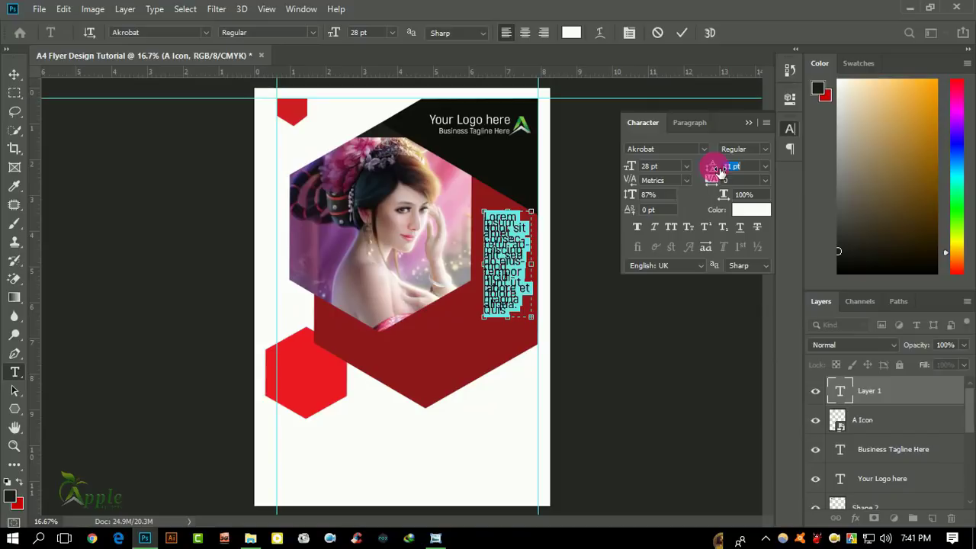
{"action": "left_click_drag", "start_coordinate": [634, 167], "coordinate": [632, 167]}
{"action": "left_click_drag", "start_coordinate": [715, 169], "coordinate": [721, 171]}
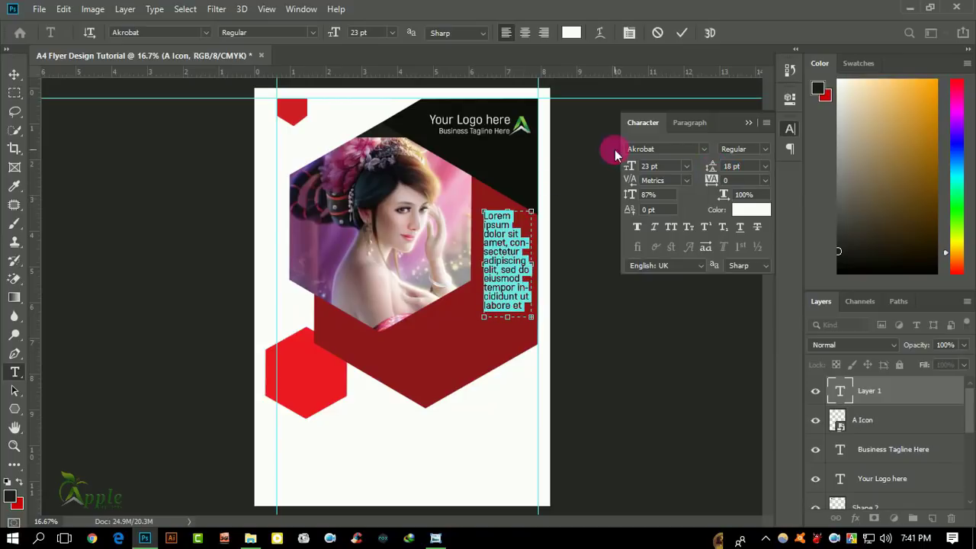
Widen the body text box, commit it, and nudge it slightly up and left
{"action": "left_click", "coordinate": [536, 261]}
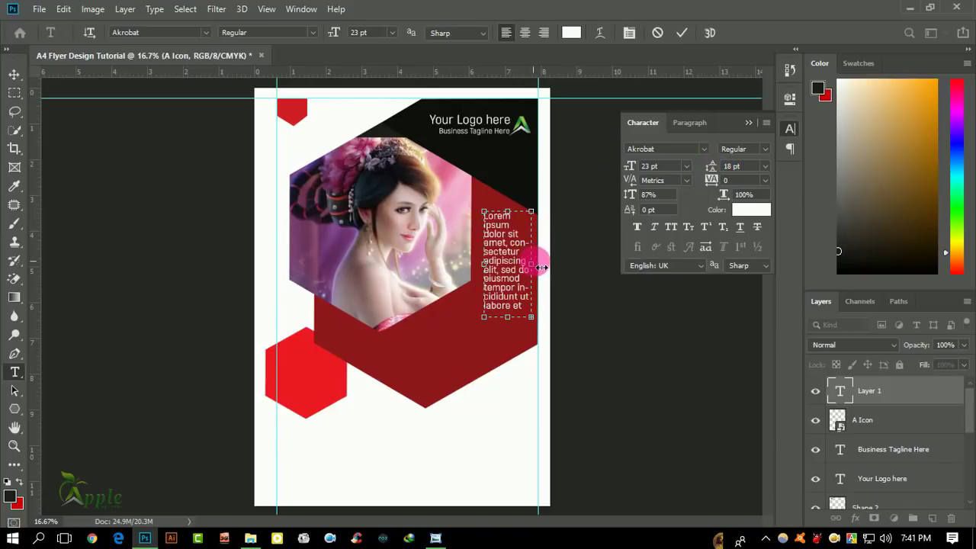
{"action": "left_click_drag", "start_coordinate": [541, 268], "coordinate": [545, 268]}
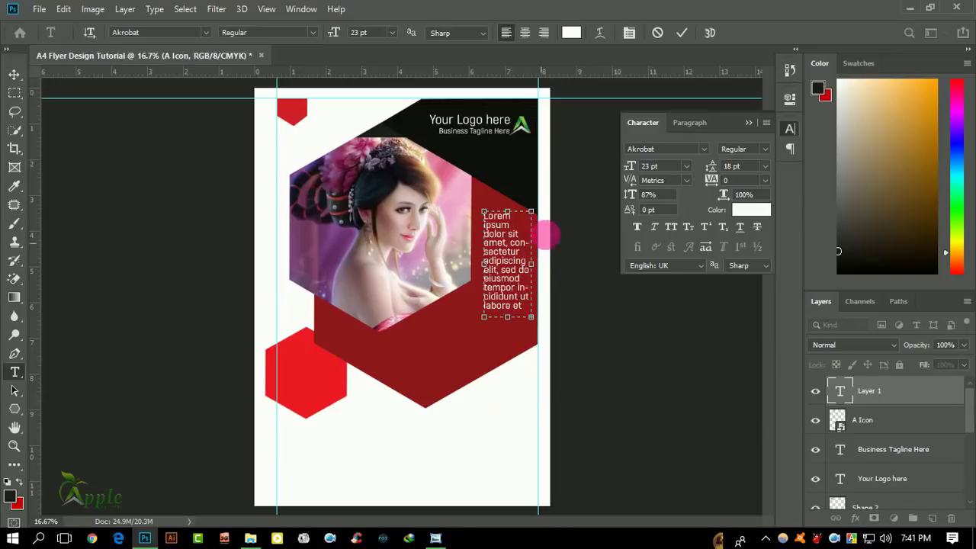
{"action": "left_click", "coordinate": [682, 32]}
{"action": "left_click", "coordinate": [15, 74]}
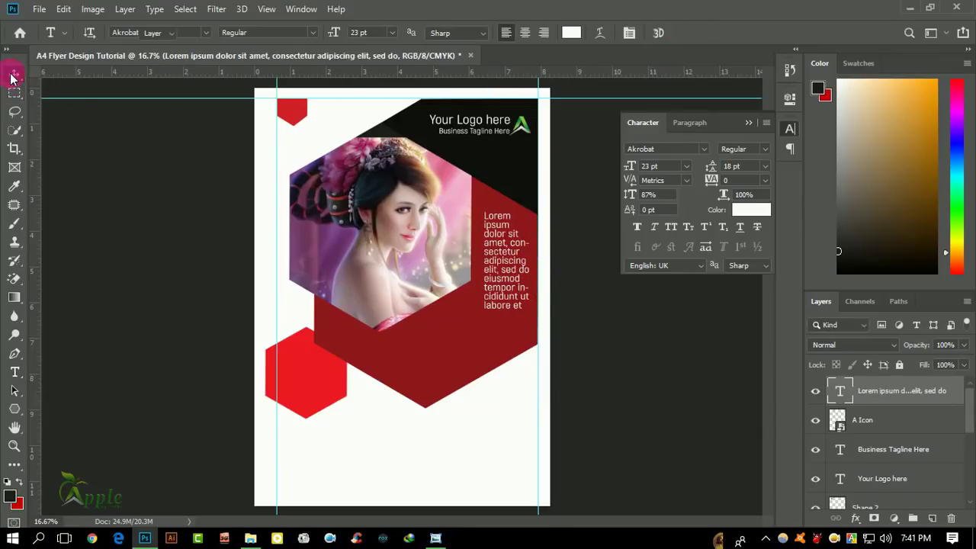
{"action": "mouse_move", "coordinate": [547, 278]}
{"action": "left_mouse_down"}
{"action": "mouse_move", "coordinate": [517, 260]}
{"action": "mouse_move", "coordinate": [520, 270]}
{"action": "left_mouse_up"}
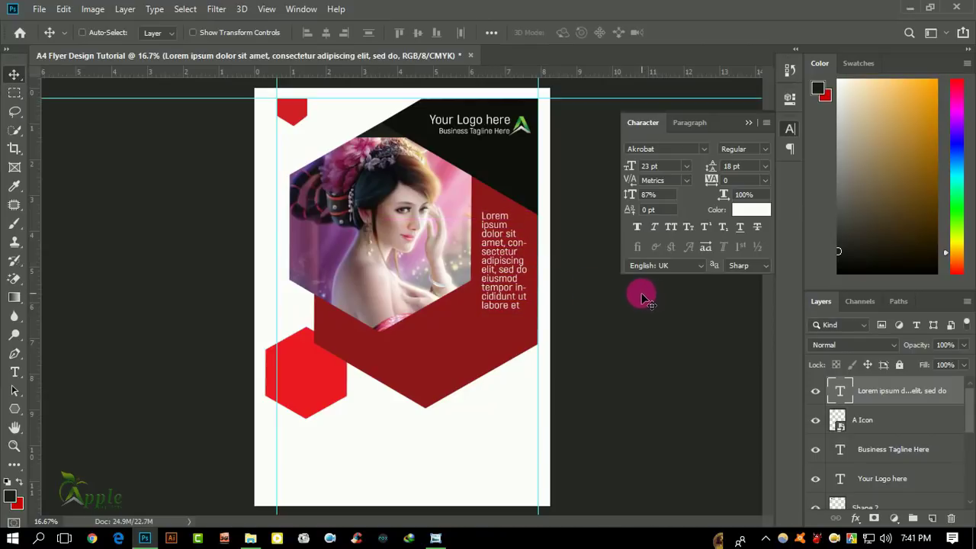
Draw a thin vertical rectangle on the dark red hexagon below the photo
{"action": "left_click", "coordinate": [748, 123]}
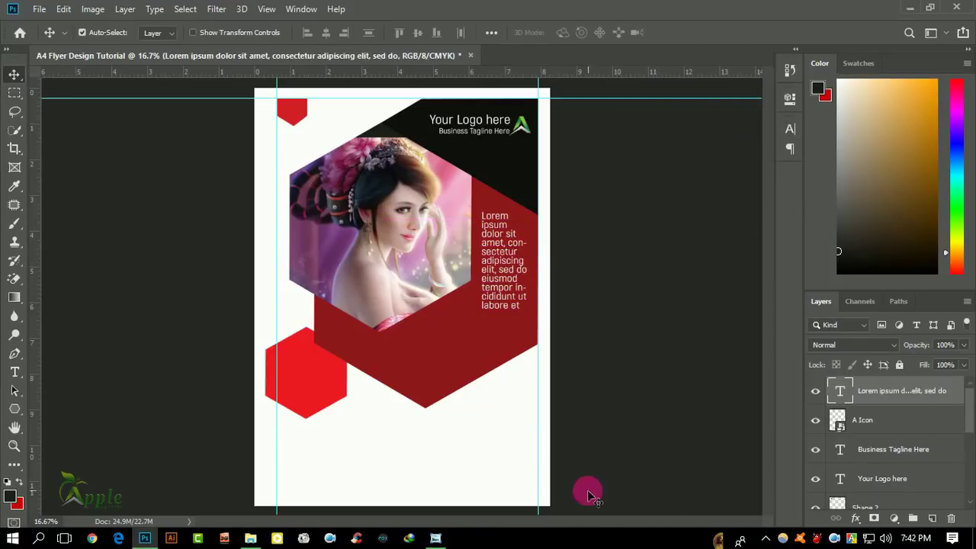
{"action": "left_click", "coordinate": [12, 377]}
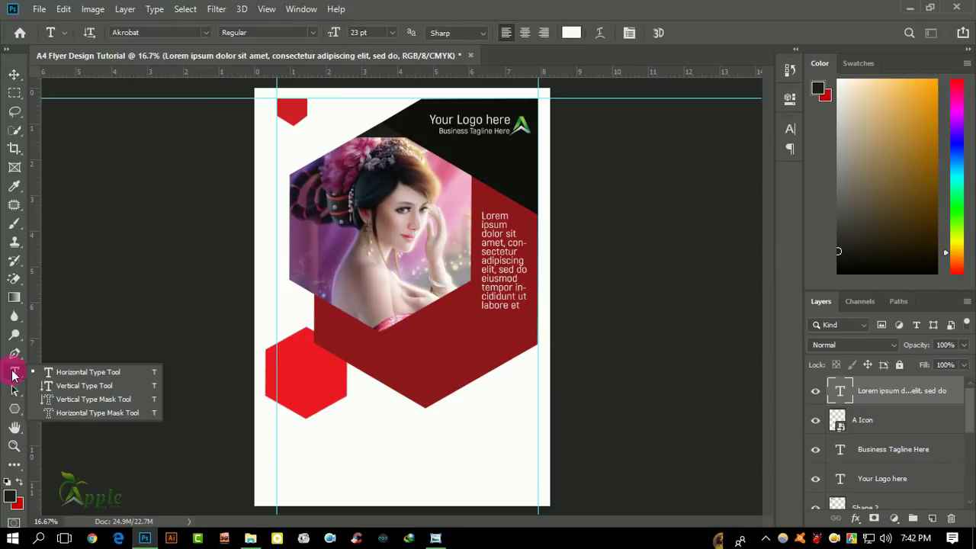
{"action": "left_click_drag", "start_coordinate": [10, 416], "coordinate": [60, 438]}
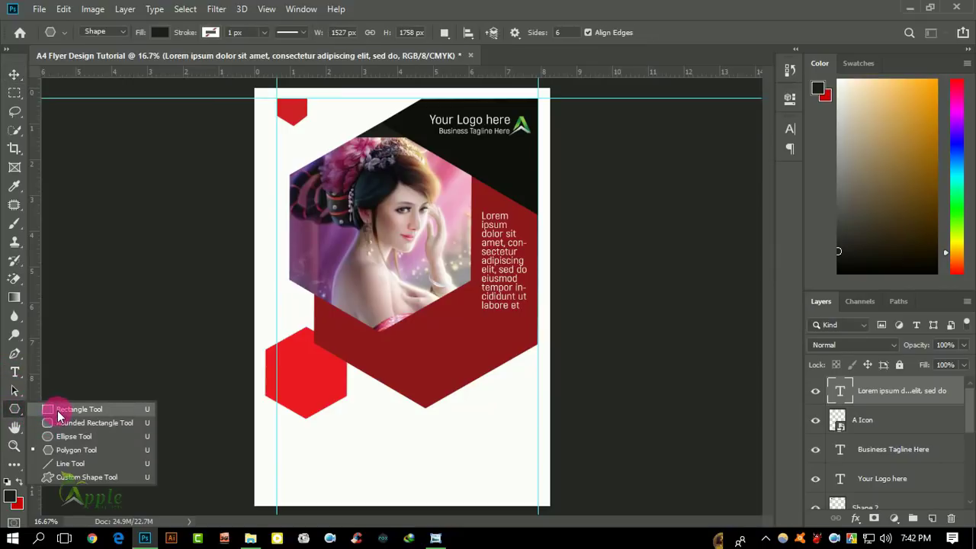
{"action": "left_click", "coordinate": [175, 374]}
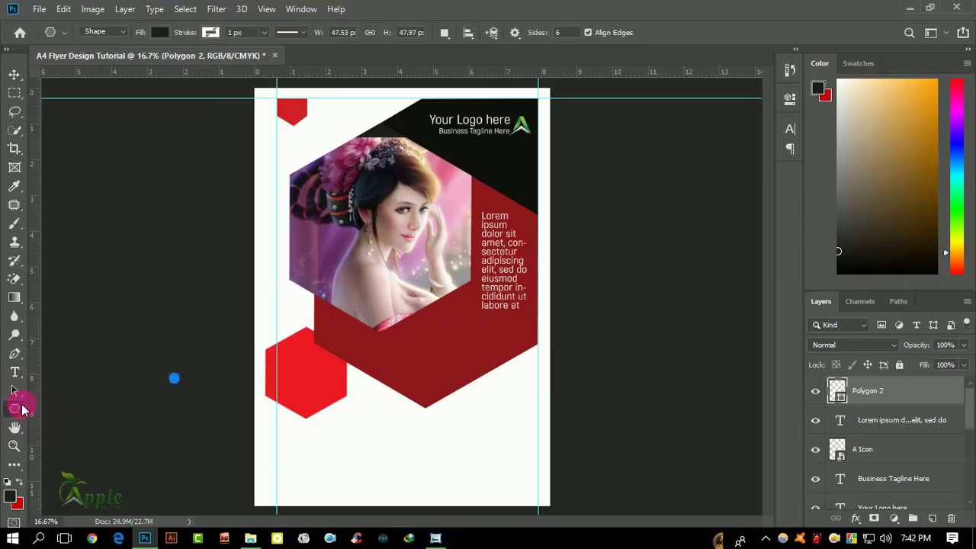
{"action": "key", "text": "ctrl+z"}
{"action": "left_click_drag", "start_coordinate": [13, 409], "coordinate": [66, 407]}
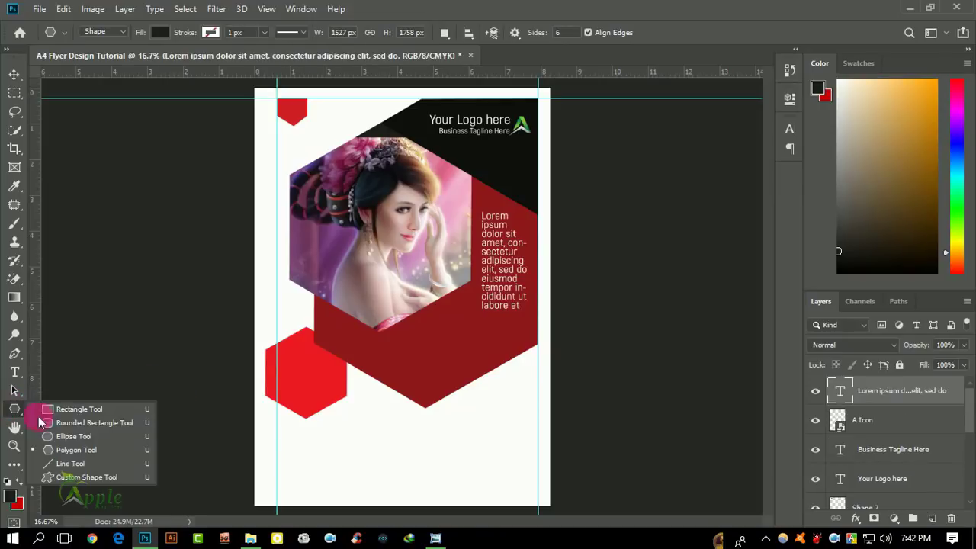
{"action": "left_click_drag", "start_coordinate": [397, 329], "coordinate": [405, 374]}
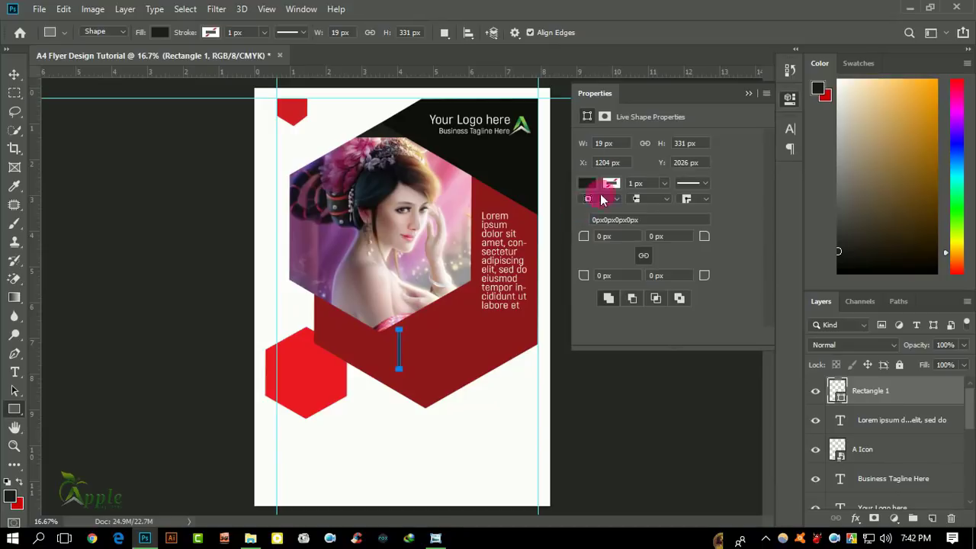
Fill the bar with near-white #f7f5f1, then zoom in on the hexagon area
{"action": "left_click", "coordinate": [748, 94]}
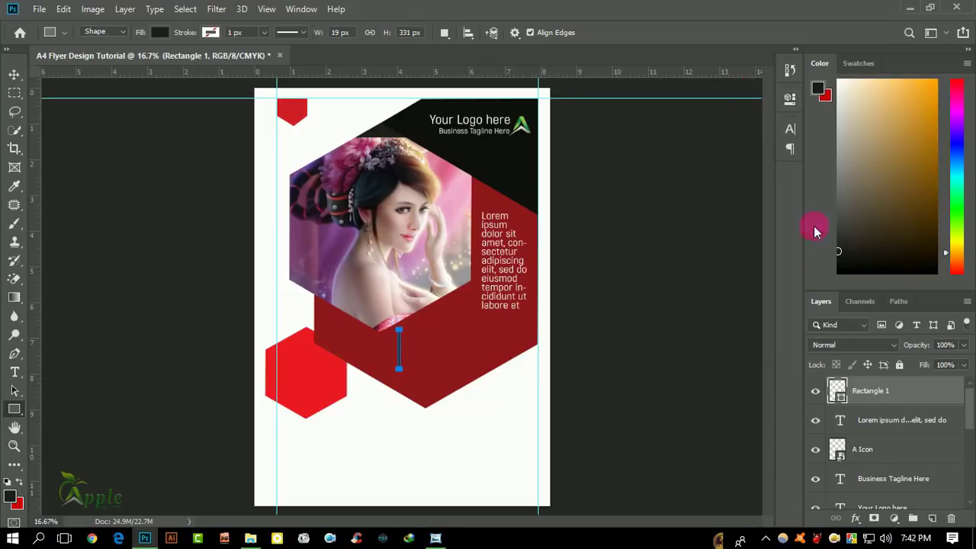
{"action": "double_click", "coordinate": [838, 390]}
{"action": "left_click", "coordinate": [606, 290]}
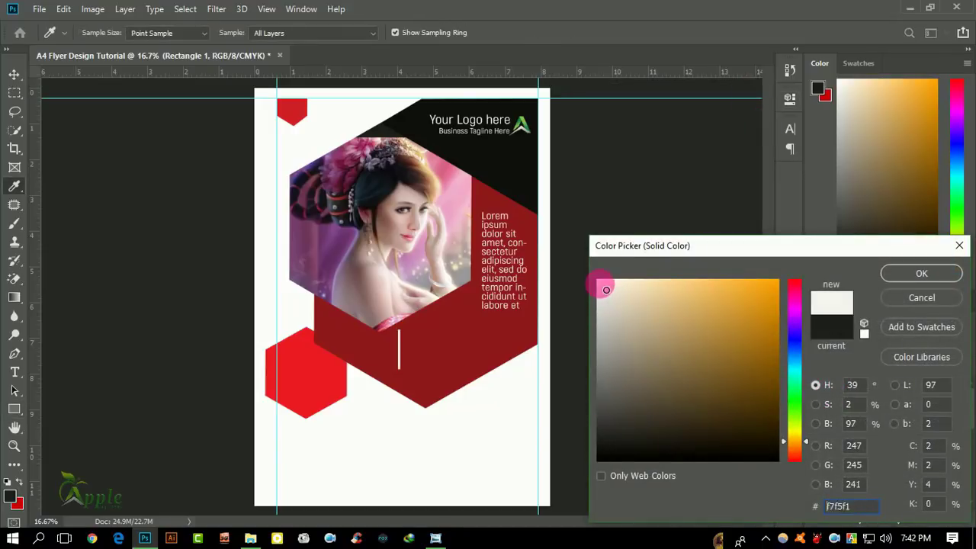
{"action": "left_click", "coordinate": [921, 273]}
{"action": "left_click", "coordinate": [14, 74]}
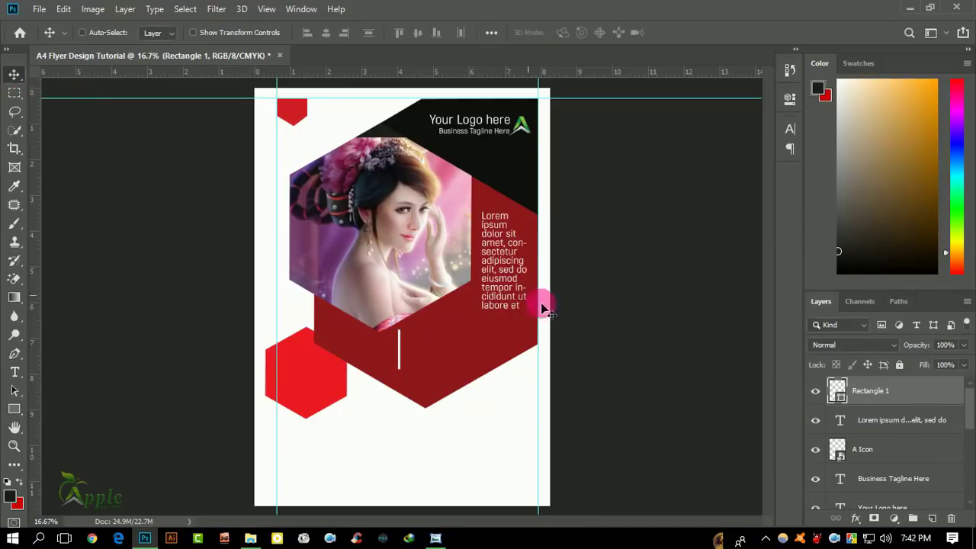
{"action": "key", "text": "ctrl+plus"}
{"action": "left_click_drag", "start_coordinate": [527, 396], "coordinate": [392, 364]}
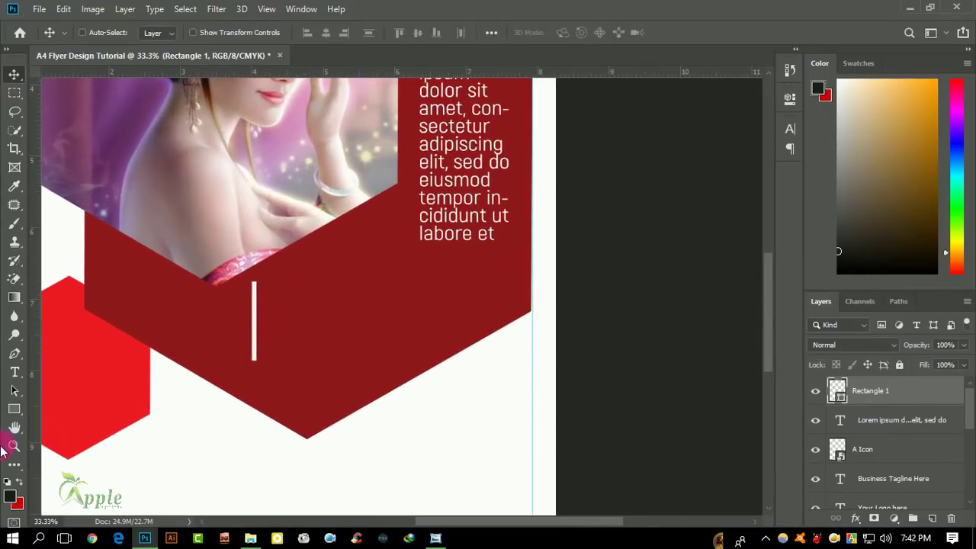
Add an all-caps 'BUSINESS HEADLINE HERE' line right beside the white bar
{"action": "left_click", "coordinate": [15, 373]}
{"action": "left_click", "coordinate": [280, 297]}
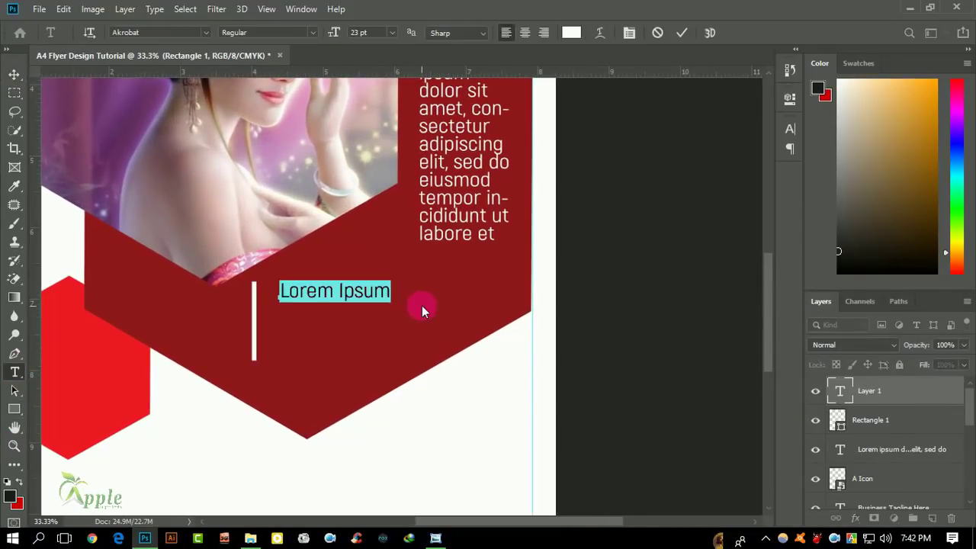
{"action": "type", "text": "Busine"}
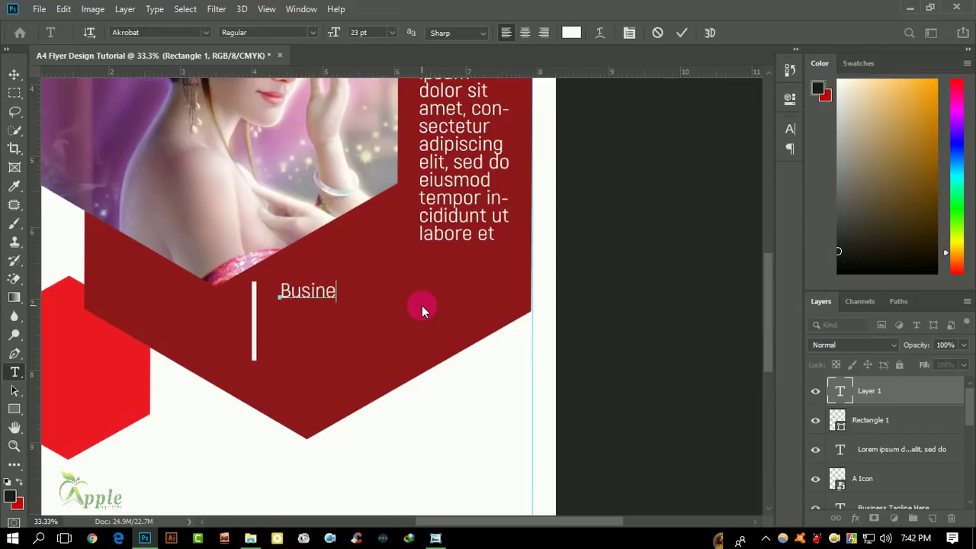
{"action": "type", "text": "ss Head"}
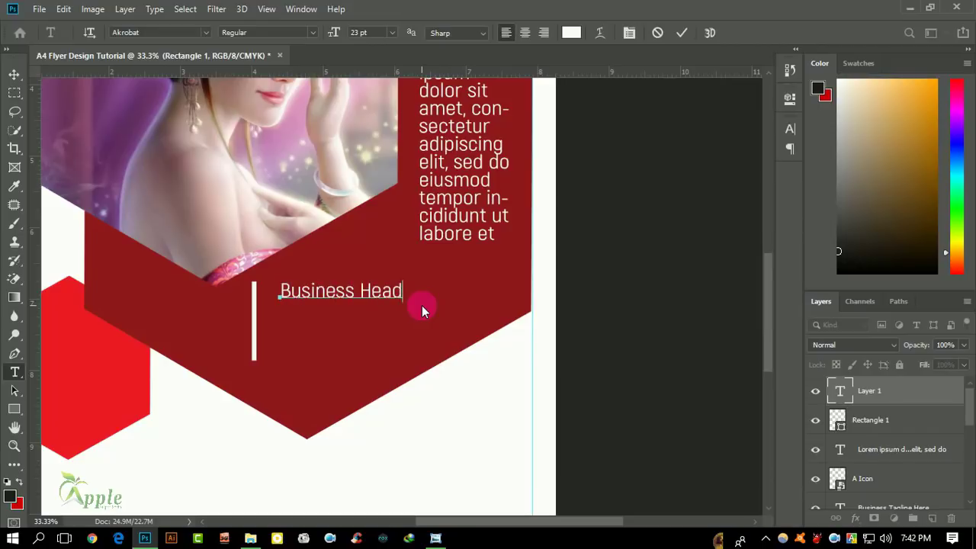
{"action": "type", "text": "line Here"}
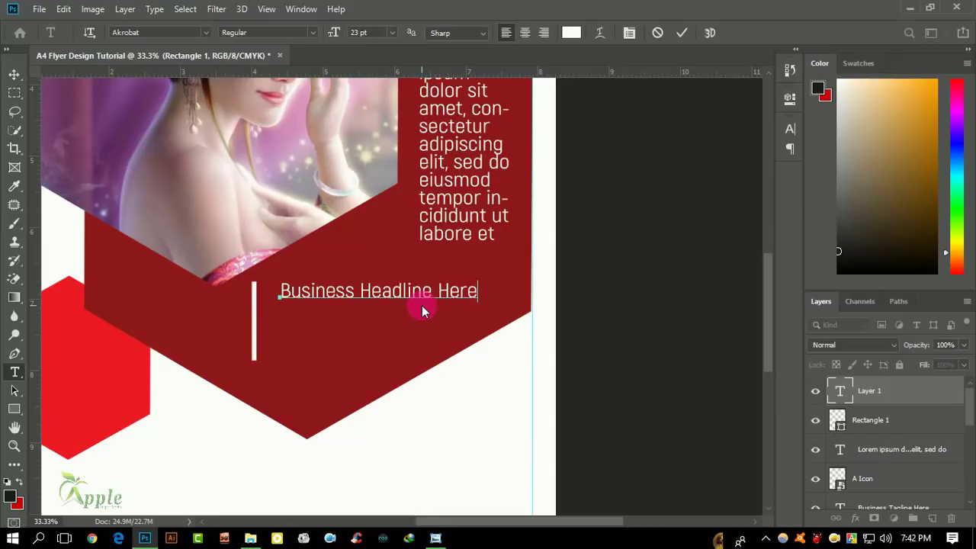
{"action": "left_click", "coordinate": [682, 32]}
{"action": "left_click", "coordinate": [11, 74]}
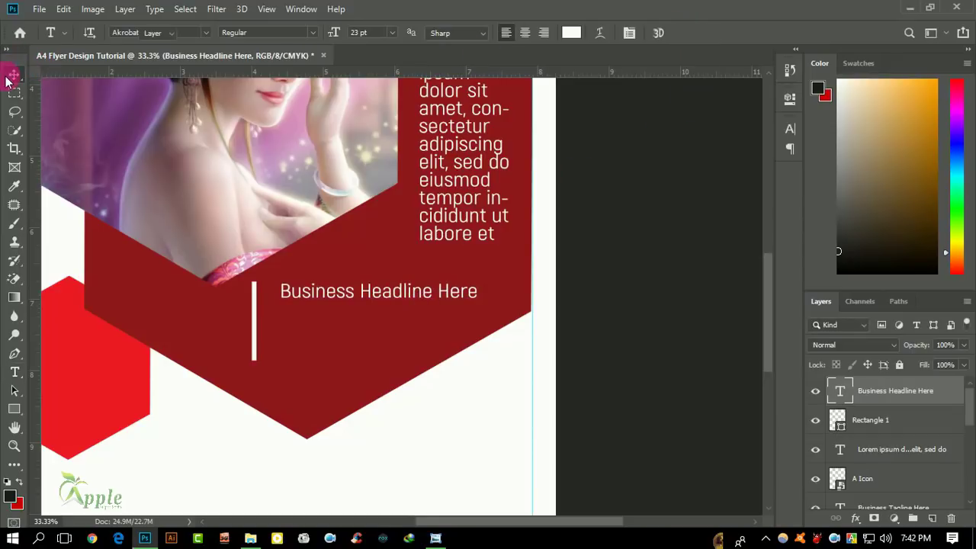
{"action": "left_click", "coordinate": [789, 129]}
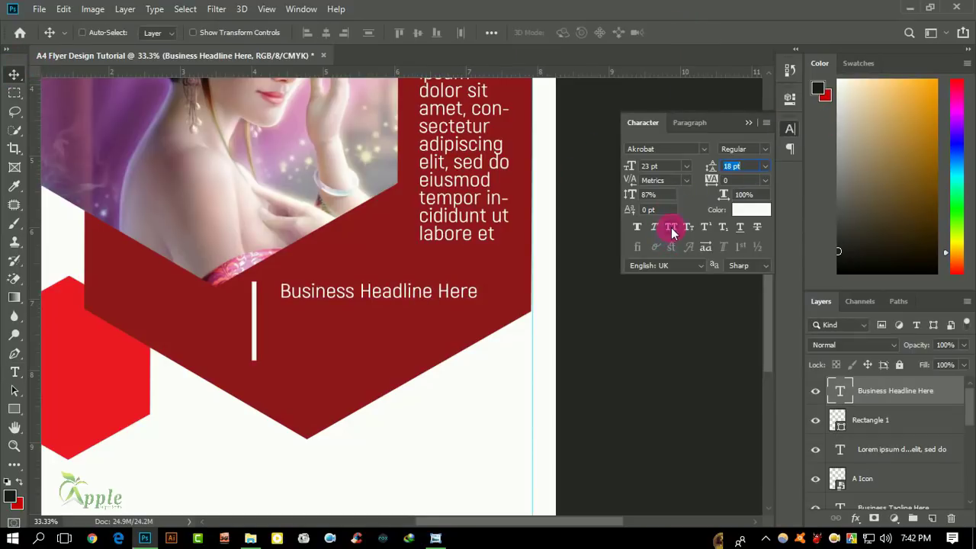
{"action": "left_click", "coordinate": [671, 233]}
{"action": "left_click", "coordinate": [749, 123]}
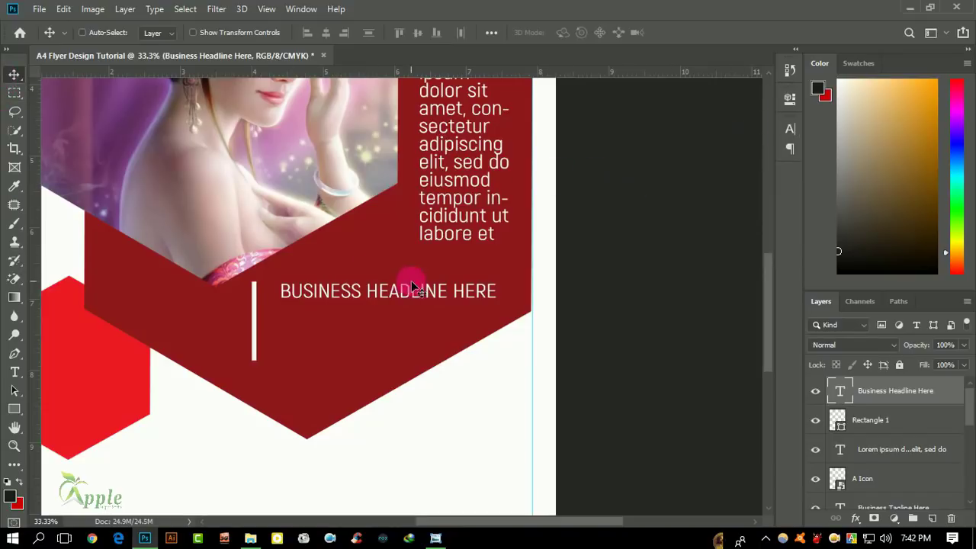
{"action": "left_click_drag", "start_coordinate": [414, 287], "coordinate": [396, 290]}
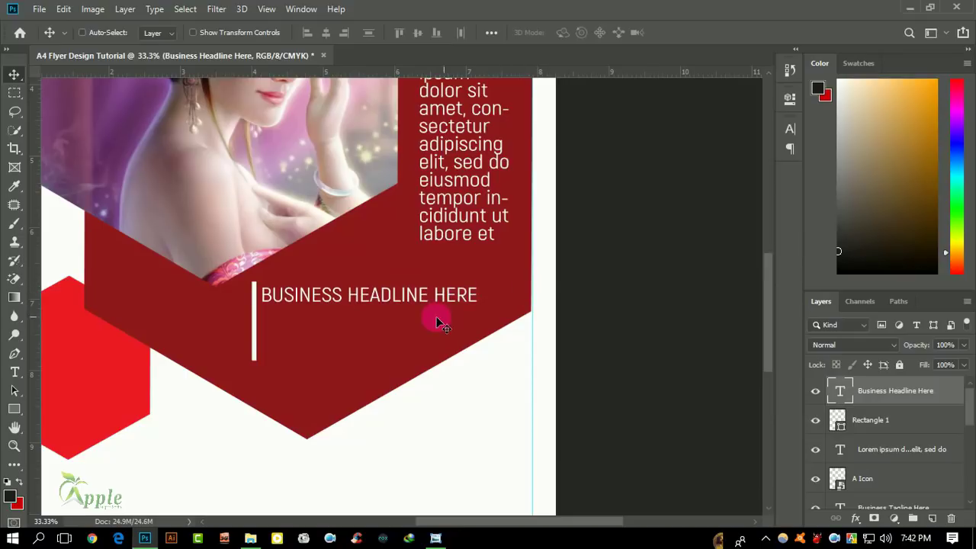
Duplicate the headline below itself and retype the copy as 'YOUR TAGLINE HERE'
{"action": "left_click_drag", "start_coordinate": [372, 294], "coordinate": [369, 318]}
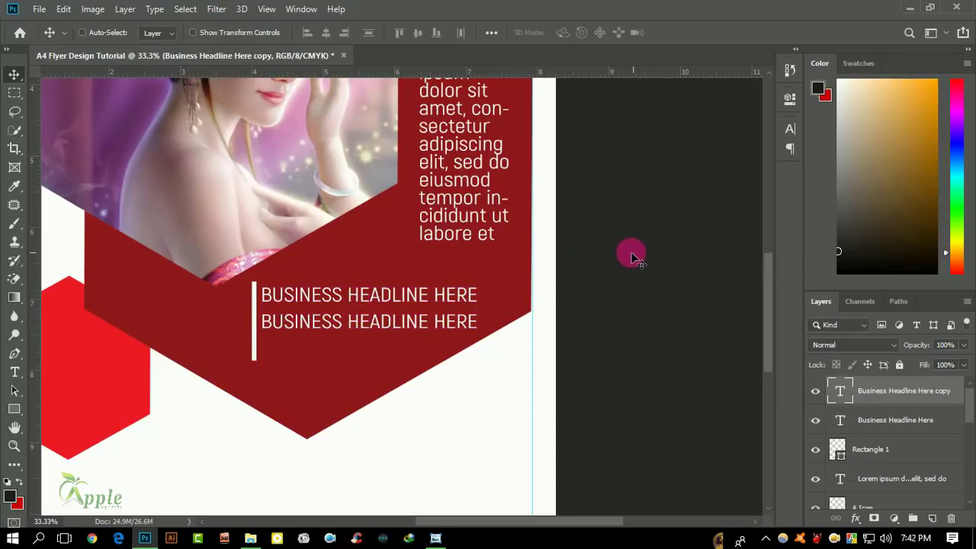
{"action": "left_click", "coordinate": [14, 372]}
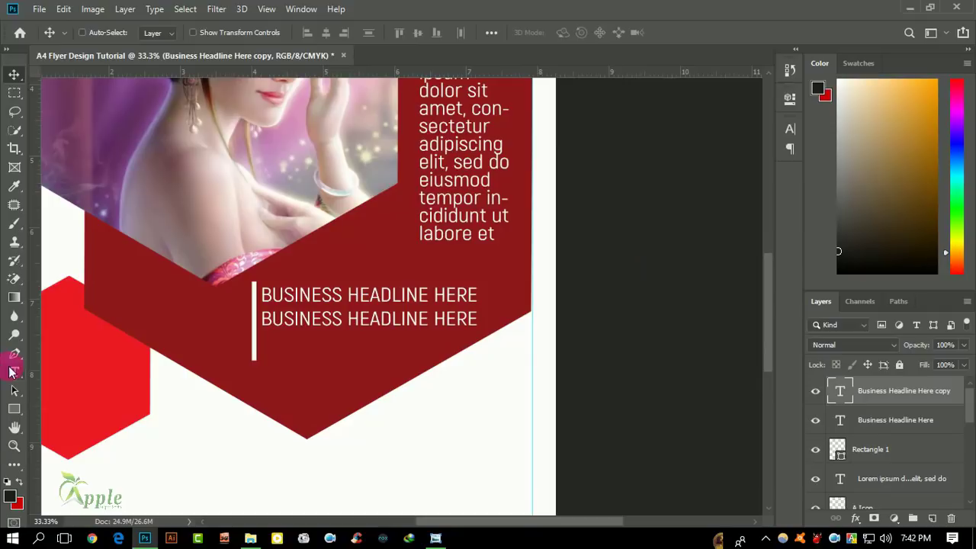
{"action": "left_click", "coordinate": [340, 325]}
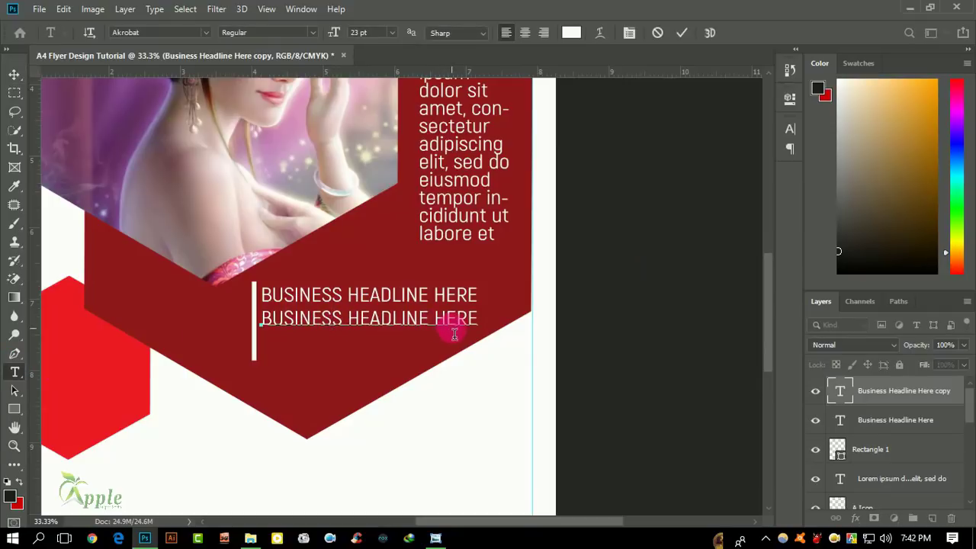
{"action": "triple_click", "coordinate": [441, 335]}
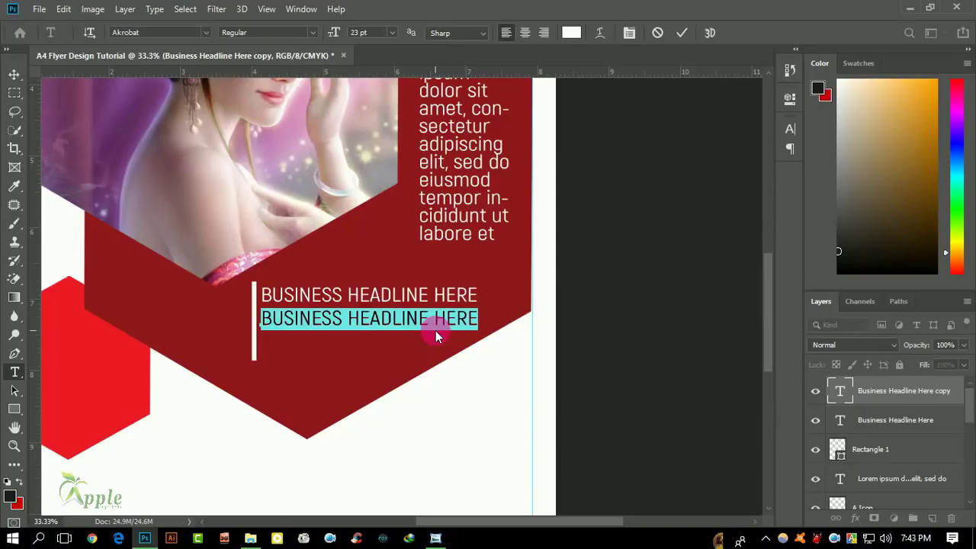
{"action": "type", "text": "T"}
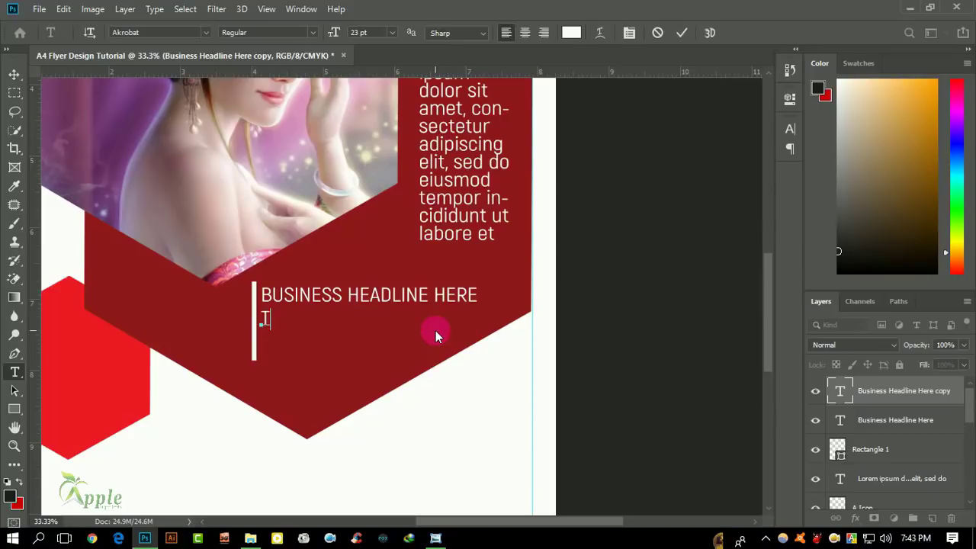
{"action": "type", "text": "YOUR "}
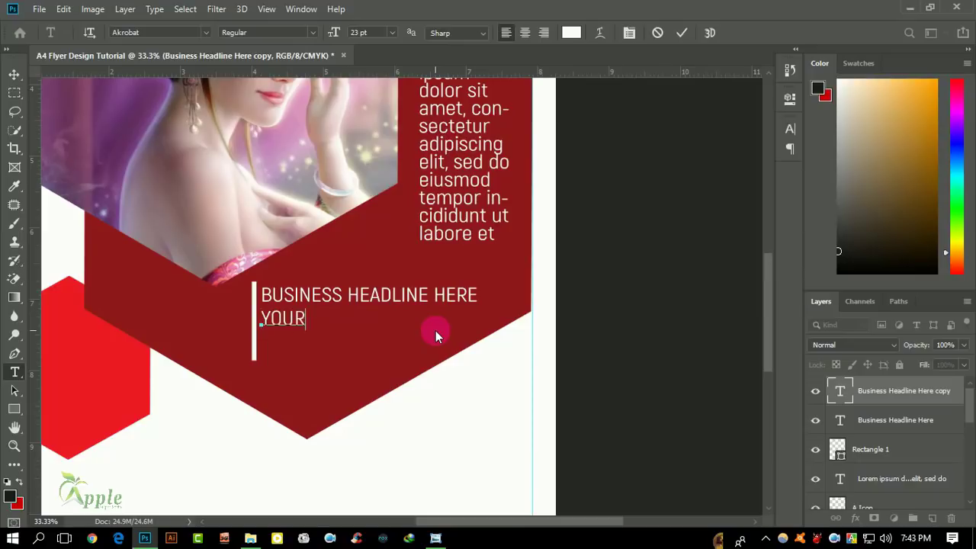
{"action": "type", "text": "TAG"}
{"action": "type", "text": "LIN"}
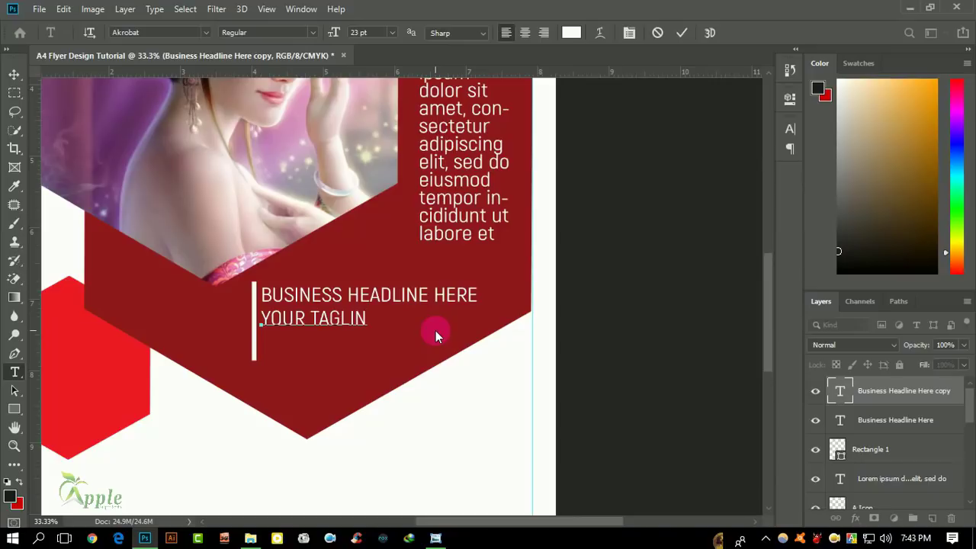
{"action": "type", "text": "E"}
{"action": "type", "text": " H"}
{"action": "type", "text": "ERE"}
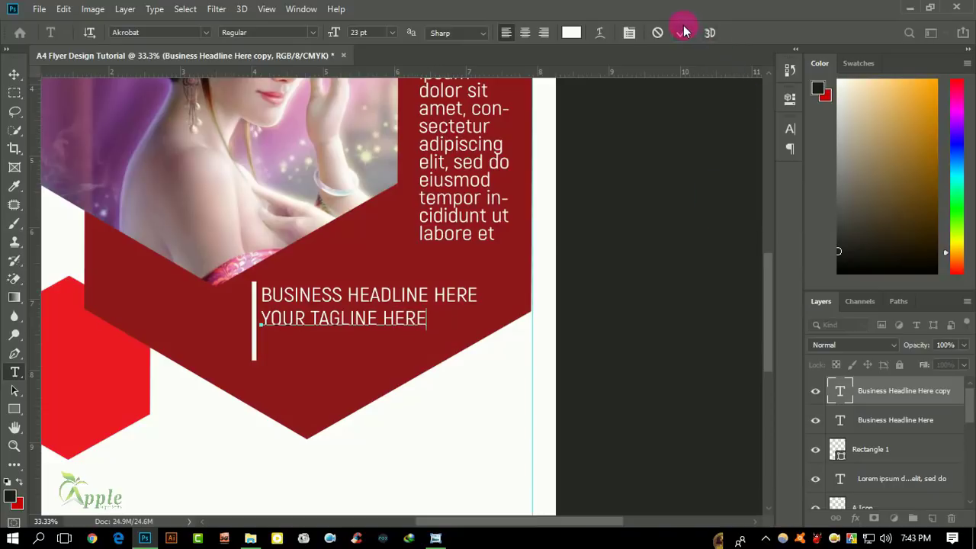
{"action": "left_click", "coordinate": [681, 32]}
Turn off All Caps on the tagline layer and set it to 22 pt
{"action": "left_click", "coordinate": [11, 75]}
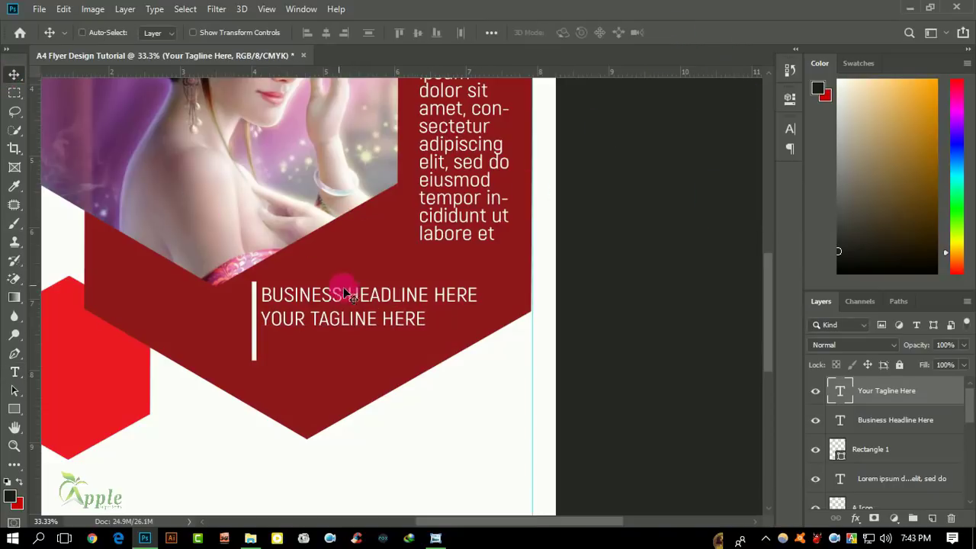
{"action": "left_click", "coordinate": [790, 129]}
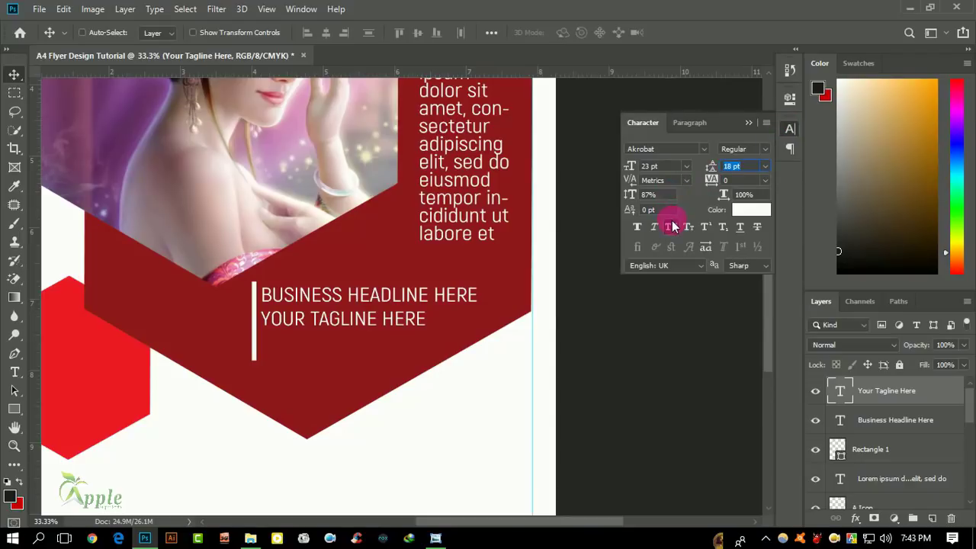
{"action": "left_click", "coordinate": [671, 226]}
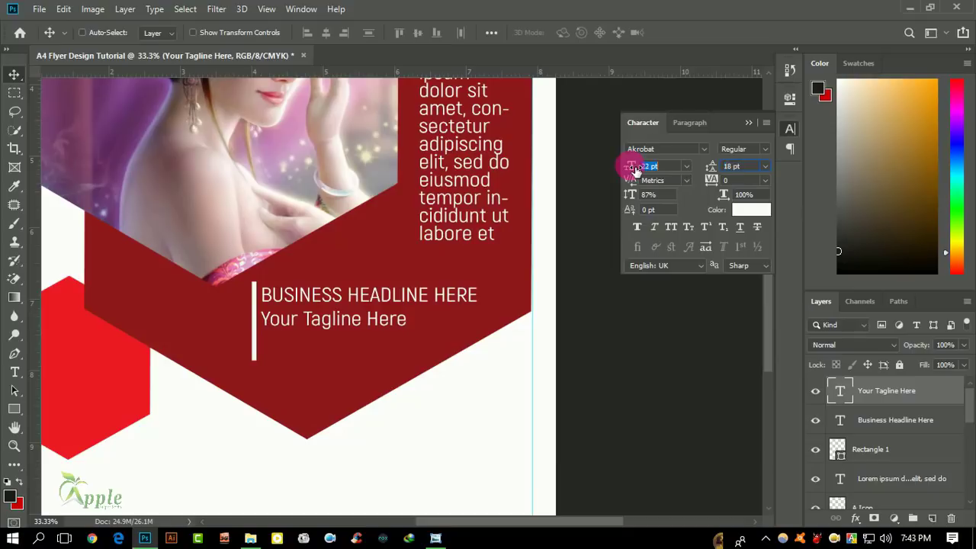
{"action": "key", "text": "Tab"}
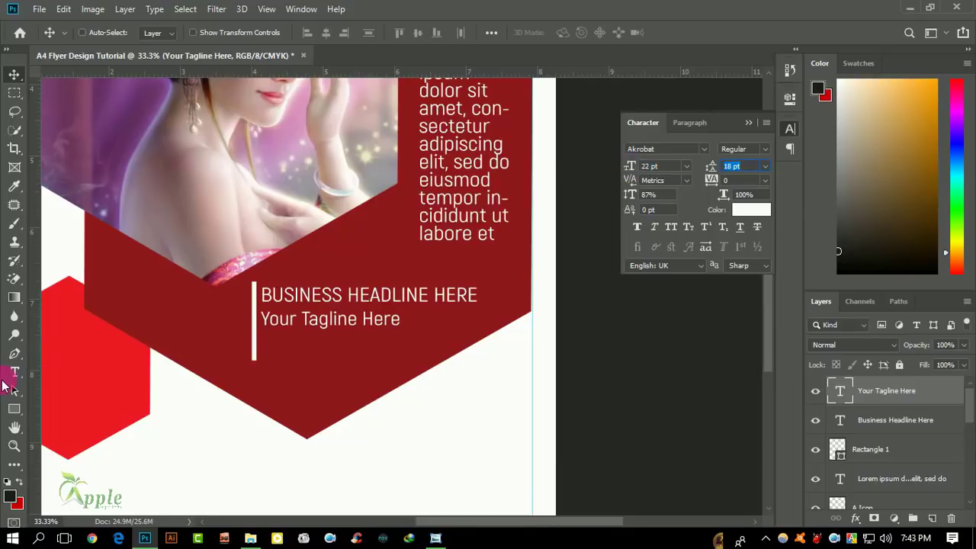
{"action": "left_click", "coordinate": [15, 372]}
Add an 11 pt Lorem ipsum paragraph with 12 pt leading, shortened to three lines
{"action": "mouse_move", "coordinate": [263, 341]}
{"action": "left_mouse_down"}
{"action": "mouse_move", "coordinate": [347, 380]}
{"action": "mouse_move", "coordinate": [424, 391]}
{"action": "left_mouse_up"}
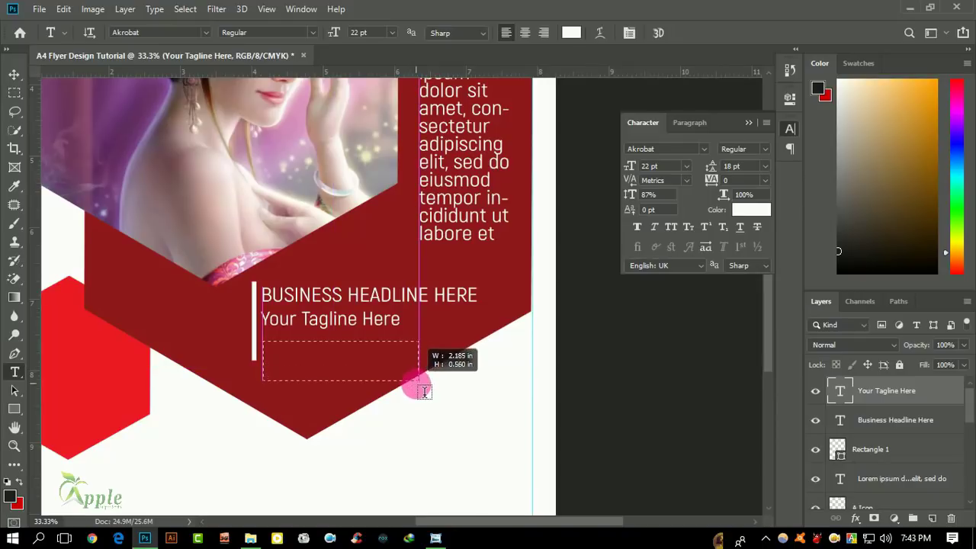
{"action": "left_click_drag", "start_coordinate": [424, 392], "coordinate": [432, 391]}
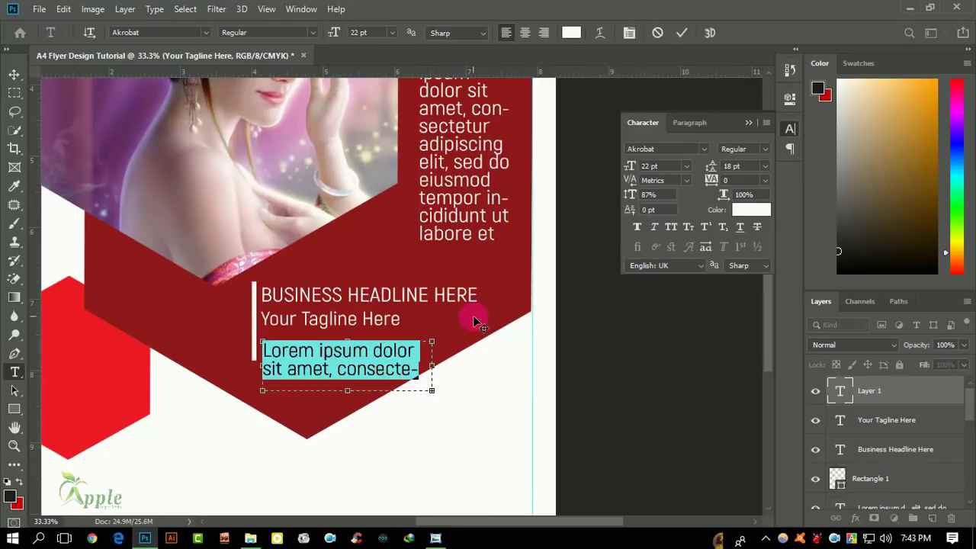
{"action": "left_click_drag", "start_coordinate": [636, 172], "coordinate": [631, 174]}
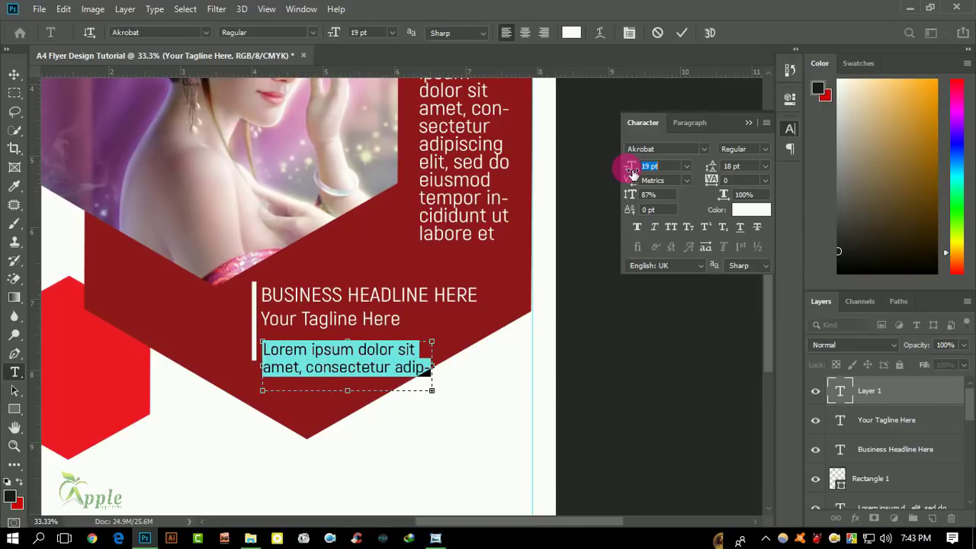
{"action": "left_click_drag", "start_coordinate": [631, 174], "coordinate": [638, 170]}
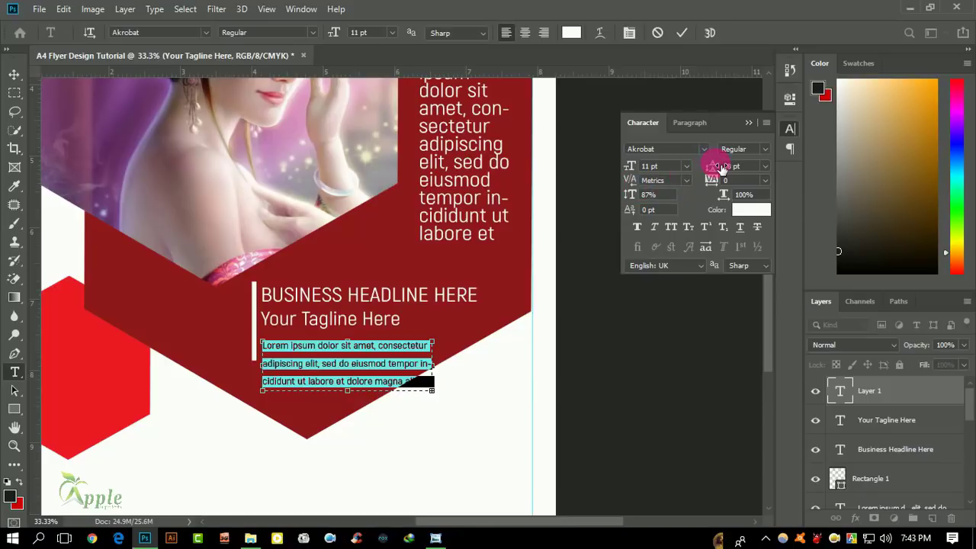
{"action": "left_click_drag", "start_coordinate": [720, 168], "coordinate": [710, 168]}
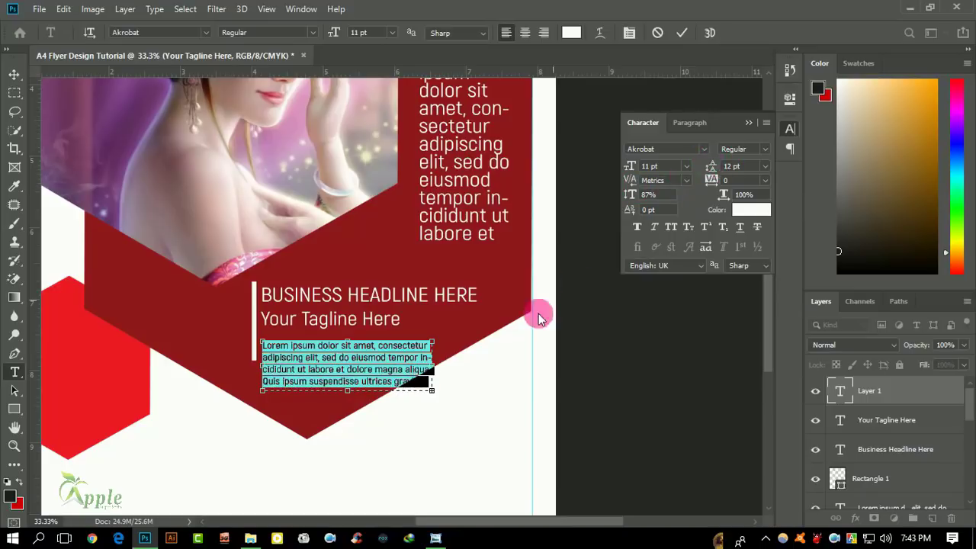
{"action": "left_click_drag", "start_coordinate": [347, 391], "coordinate": [376, 380]}
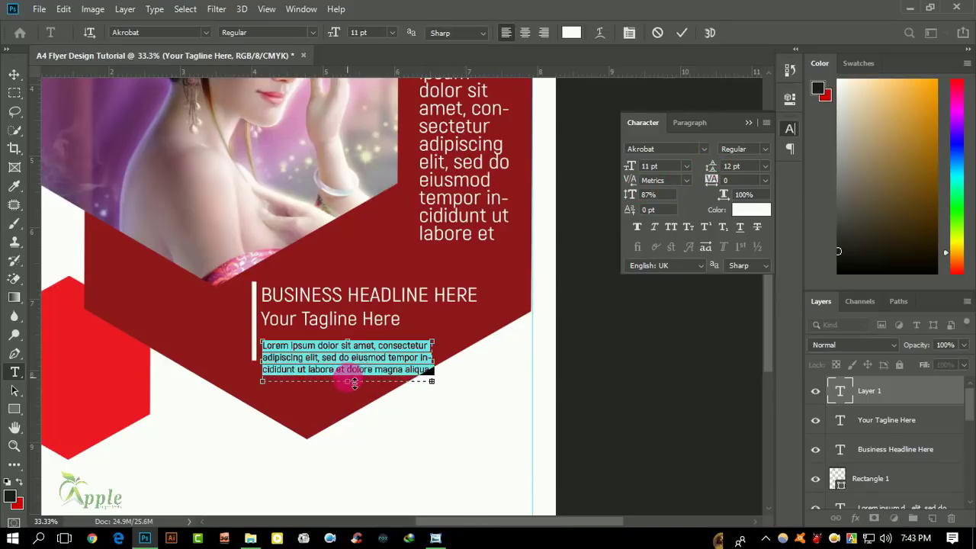
{"action": "left_click", "coordinate": [376, 380]}
{"action": "type", "text": "."}
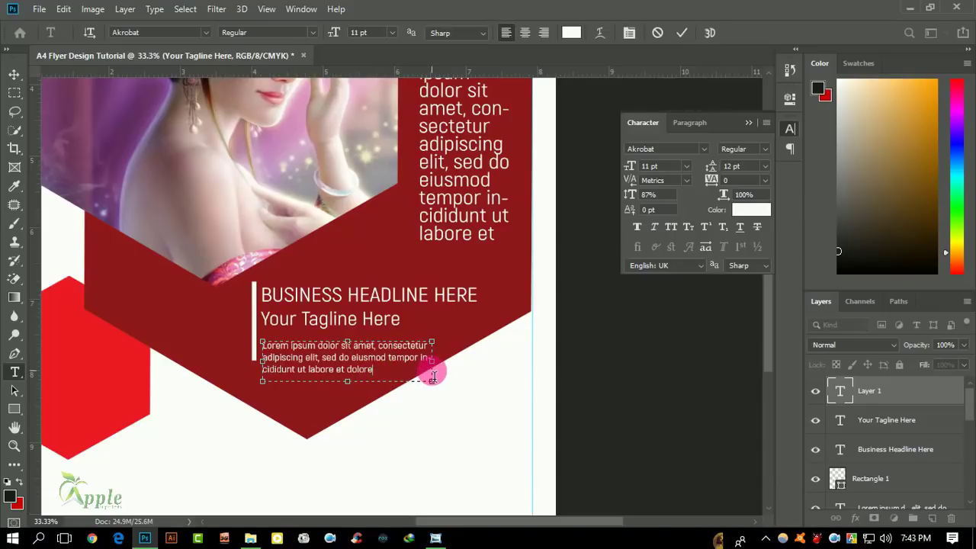
{"action": "left_click", "coordinate": [681, 33]}
Nudge the body paragraph up, then move headline, tagline and body text up together
{"action": "left_click", "coordinate": [13, 74]}
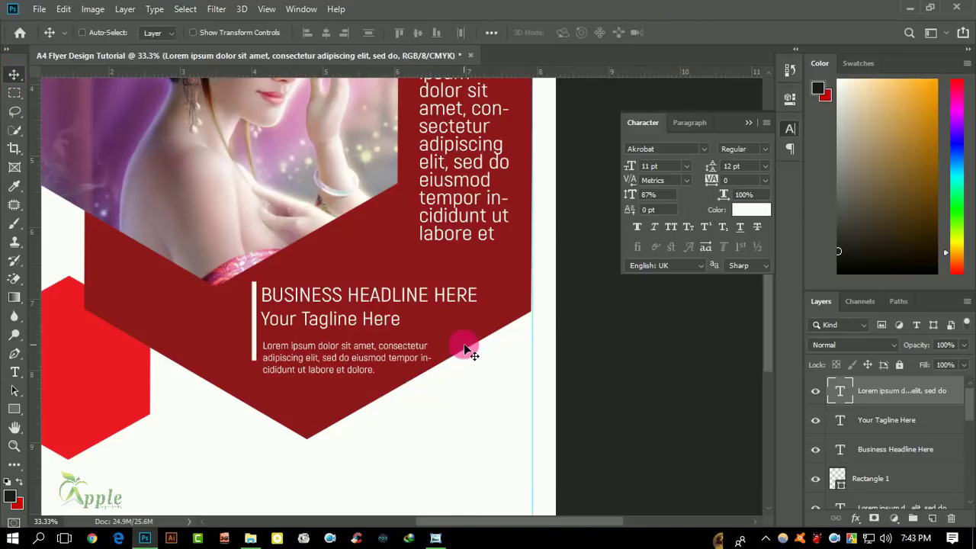
{"action": "key", "text": "Up"}
{"action": "key", "text": "Up"}
{"action": "key", "text": "Up"}
{"action": "key", "text": "Up"}
{"action": "key", "text": "Up"}
{"action": "key", "text": "Up"}
{"action": "key", "text": "Up"}
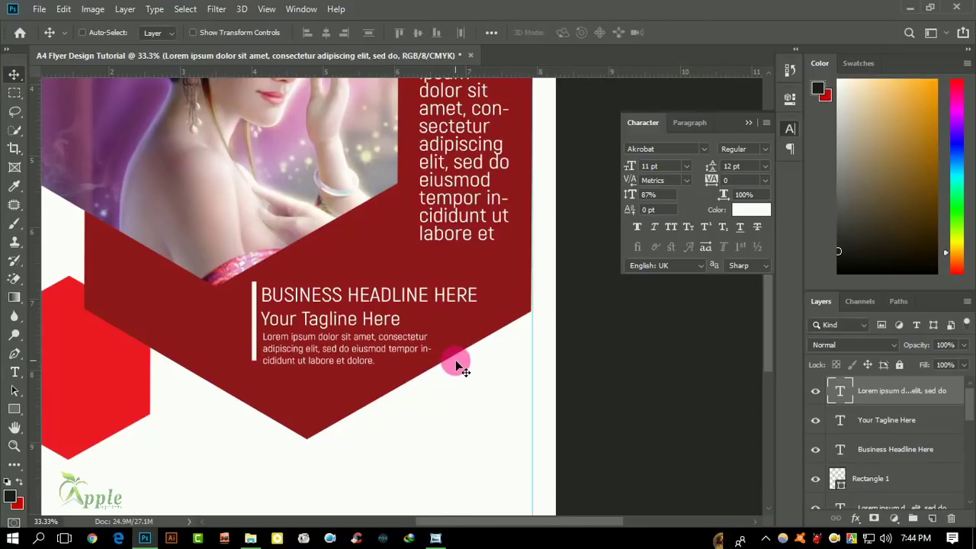
{"action": "key", "text": "Up"}
{"action": "key", "text": "Up"}
{"action": "left_click", "coordinate": [907, 449], "text": "shift"}
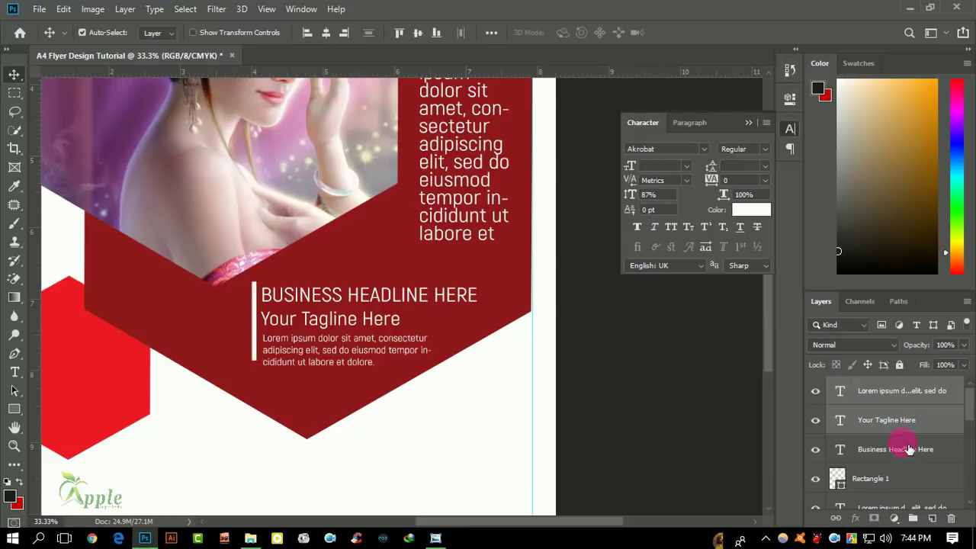
{"action": "key", "text": "Up"}
{"action": "key", "text": "Up"}
{"action": "key", "text": "Up"}
{"action": "key", "text": "Up"}
{"action": "key", "text": "Up"}
{"action": "key", "text": "Up"}
{"action": "key", "text": "Up"}
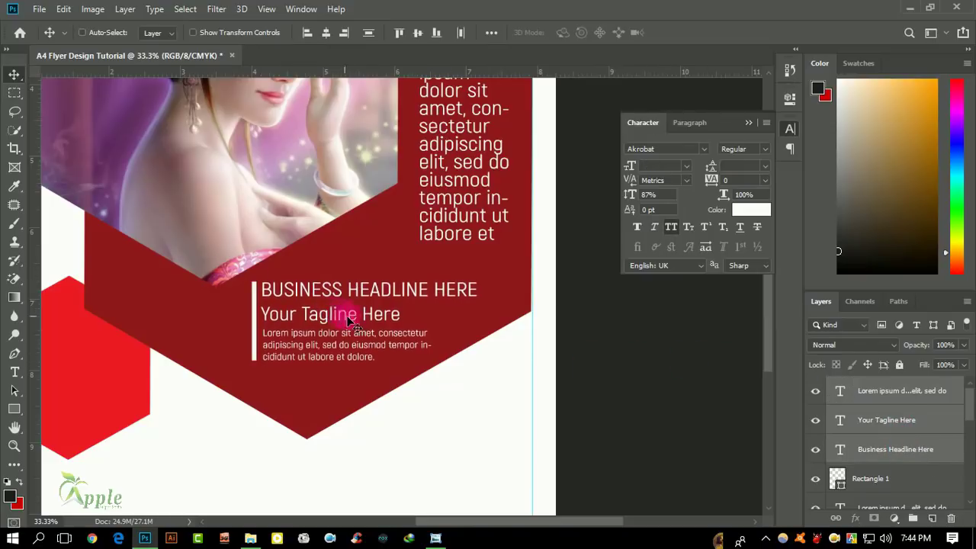
Group the three text layers as Group 1, then group it with Rectangle 1
{"action": "left_click", "coordinate": [748, 123]}
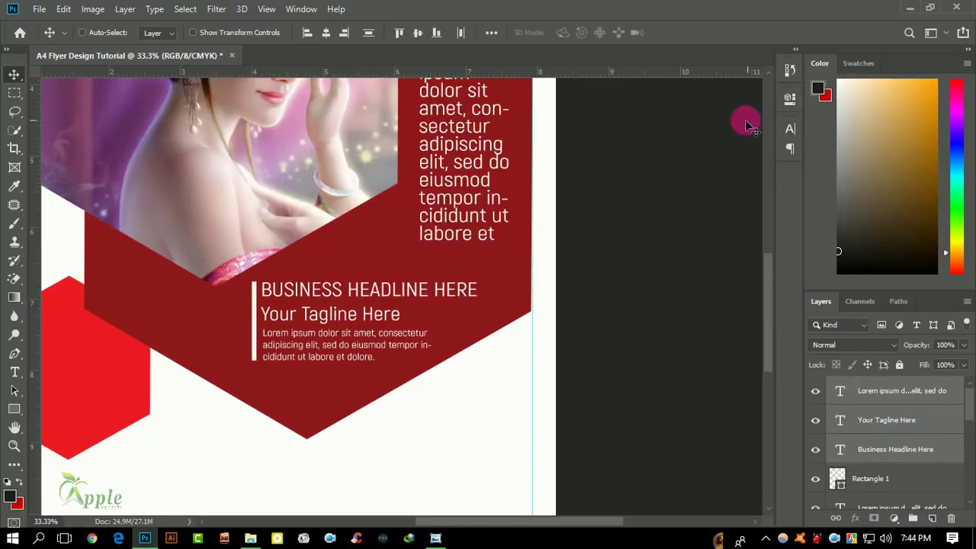
{"action": "key", "text": "ctrl+minus"}
{"action": "key", "text": "ctrl+minus"}
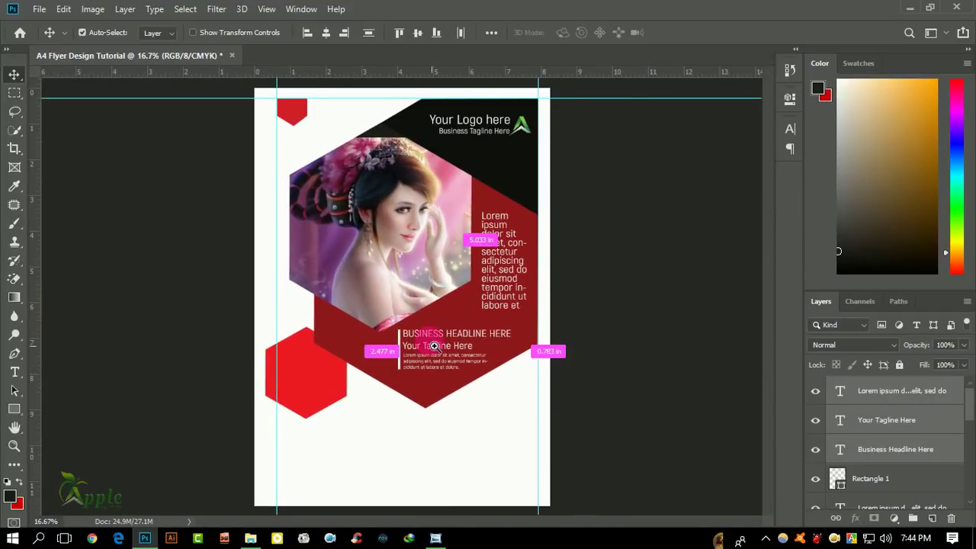
{"action": "key", "text": "ctrl+plus"}
{"action": "key", "text": "ctrl+plus"}
{"action": "key", "text": "ctrl+plus"}
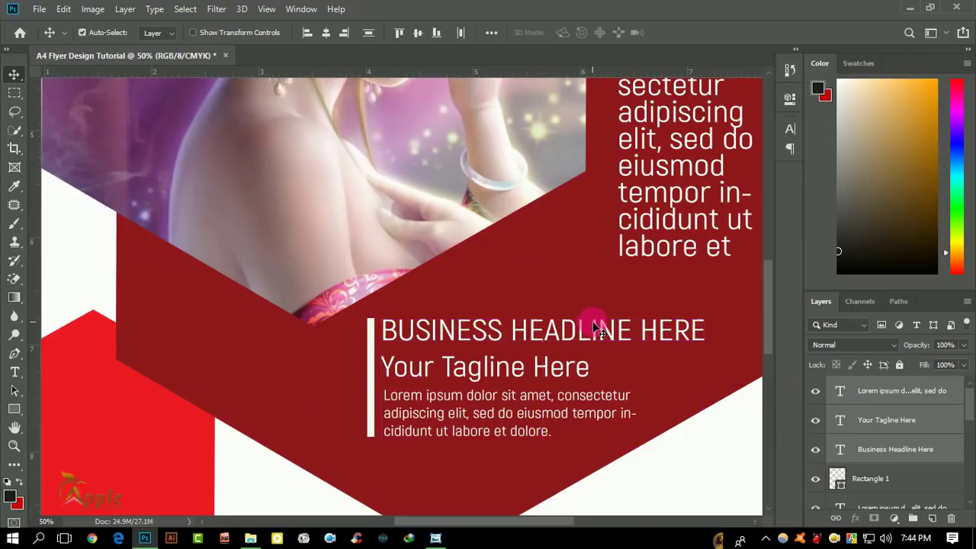
{"action": "key", "text": "ctrl+minus"}
{"action": "key", "text": "ctrl+minus"}
{"action": "key", "text": "ctrl+minus"}
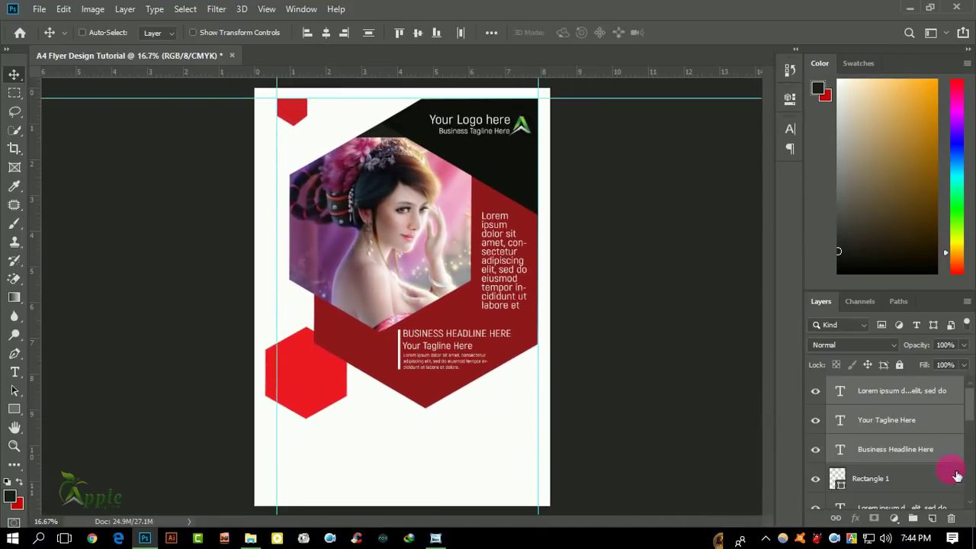
{"action": "left_click", "coordinate": [915, 519]}
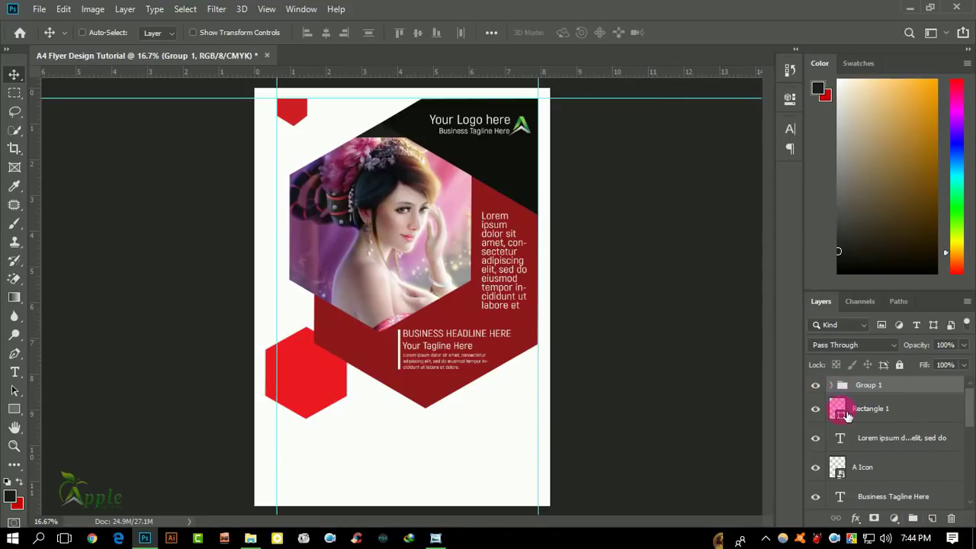
{"action": "left_click", "coordinate": [913, 519]}
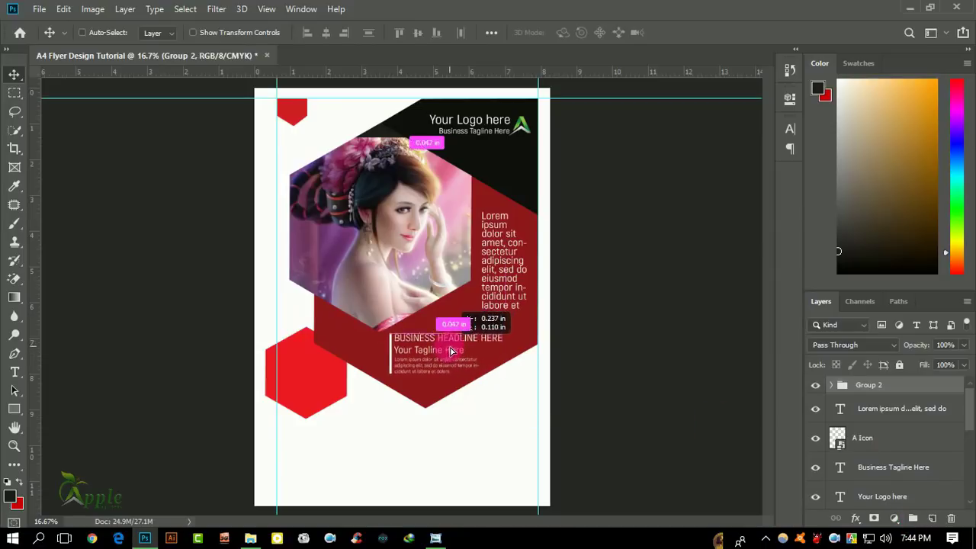
Shift Group 2 slightly left and down, then nudge Group 1 inside it right
{"action": "left_click_drag", "start_coordinate": [463, 347], "coordinate": [454, 352]}
{"action": "left_click_drag", "start_coordinate": [490, 381], "coordinate": [488, 387]}
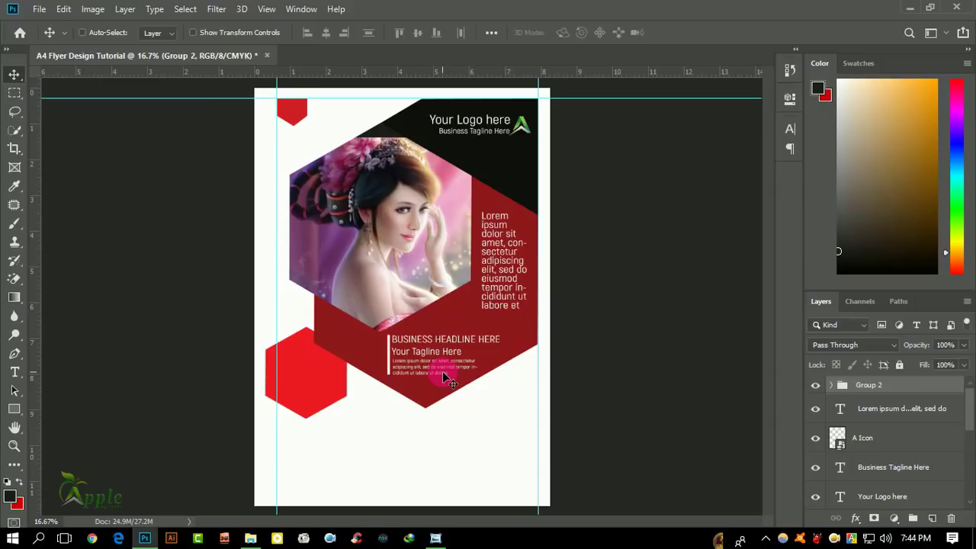
{"action": "left_click", "coordinate": [480, 361]}
{"action": "left_click_drag", "start_coordinate": [847, 410], "coordinate": [842, 410]}
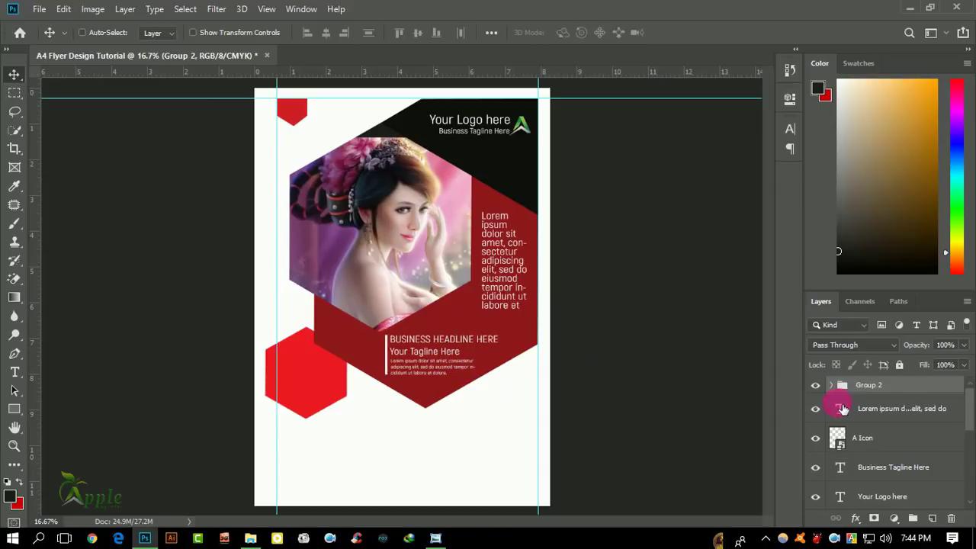
{"action": "left_click", "coordinate": [839, 387]}
{"action": "left_click", "coordinate": [880, 403]}
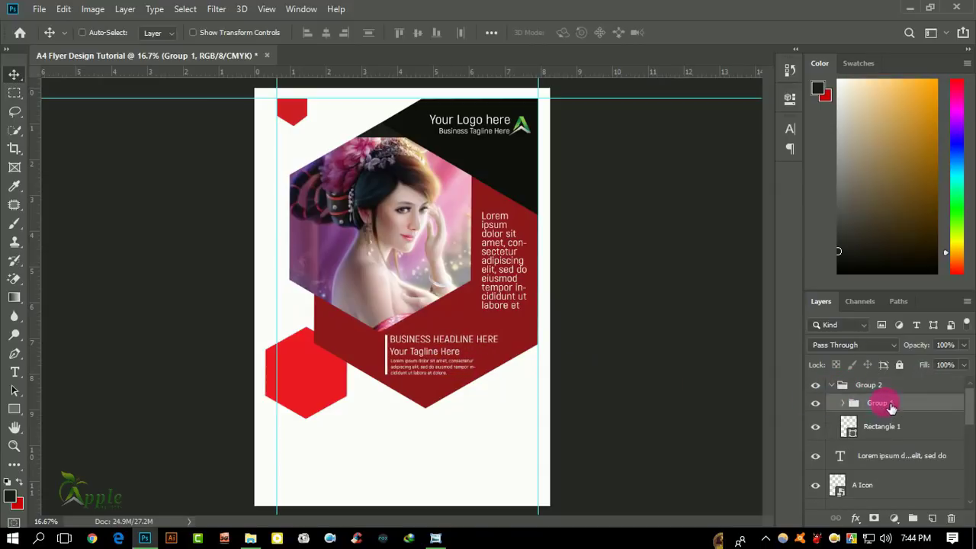
{"action": "left_click_drag", "start_coordinate": [858, 410], "coordinate": [843, 404]}
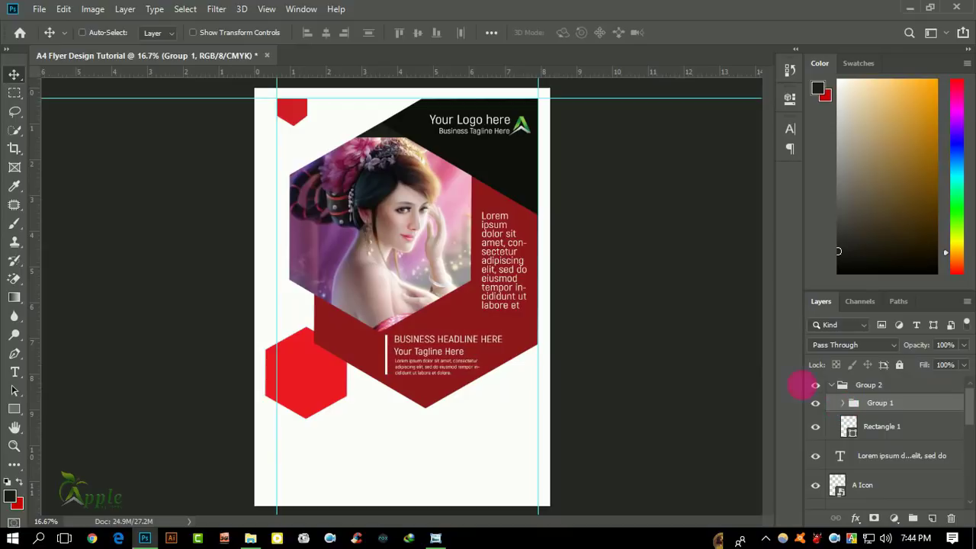
{"action": "left_click", "coordinate": [842, 386]}
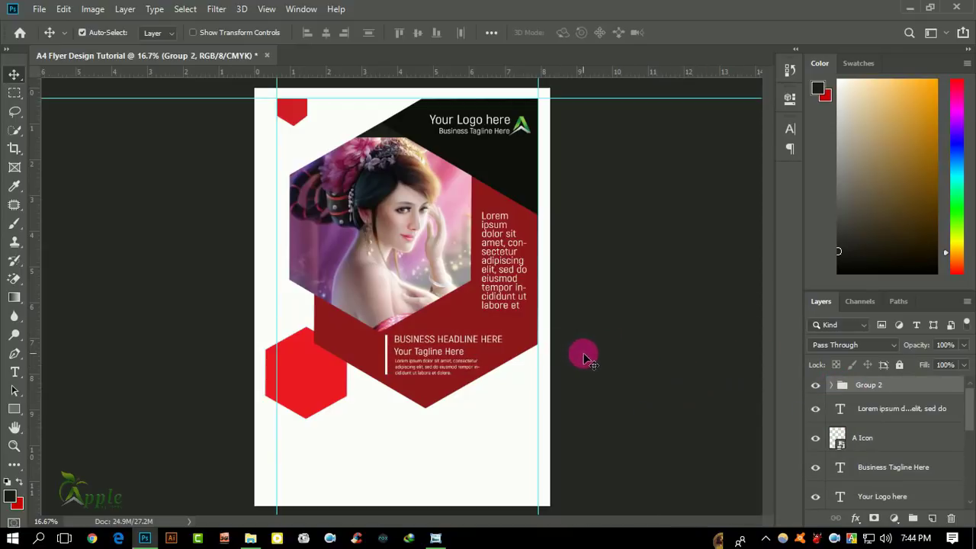
{"action": "left_click", "coordinate": [13, 373]}
Draw a wide paragraph box across the page bottom with dark grey #212121 text
{"action": "left_click_drag", "start_coordinate": [327, 450], "coordinate": [277, 427]}
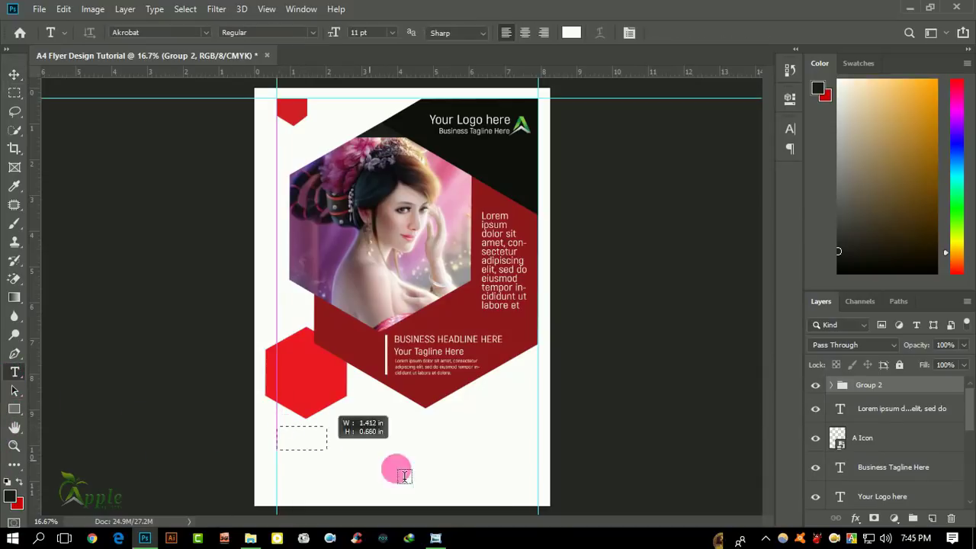
{"action": "left_click_drag", "start_coordinate": [404, 476], "coordinate": [537, 486]}
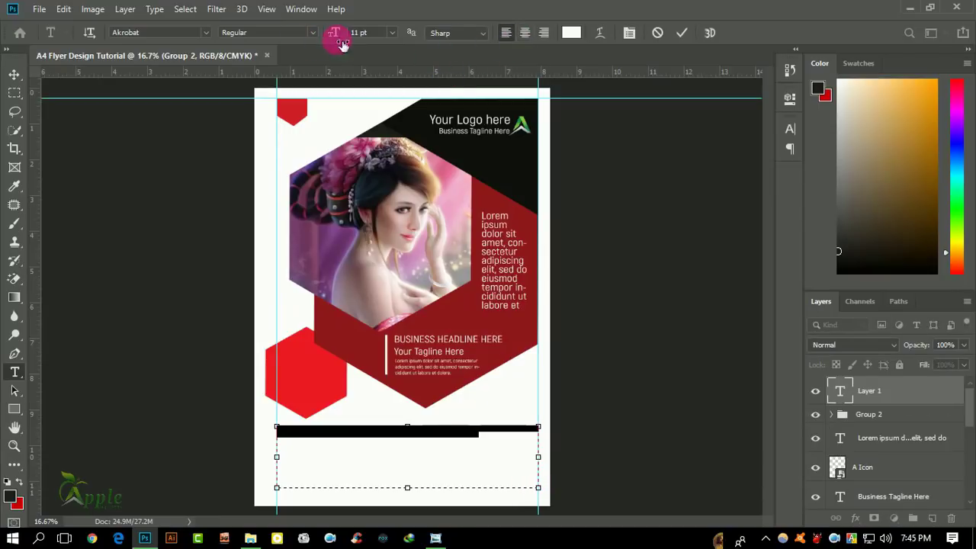
{"action": "left_click", "coordinate": [496, 445]}
{"action": "key", "text": "ctrl+a"}
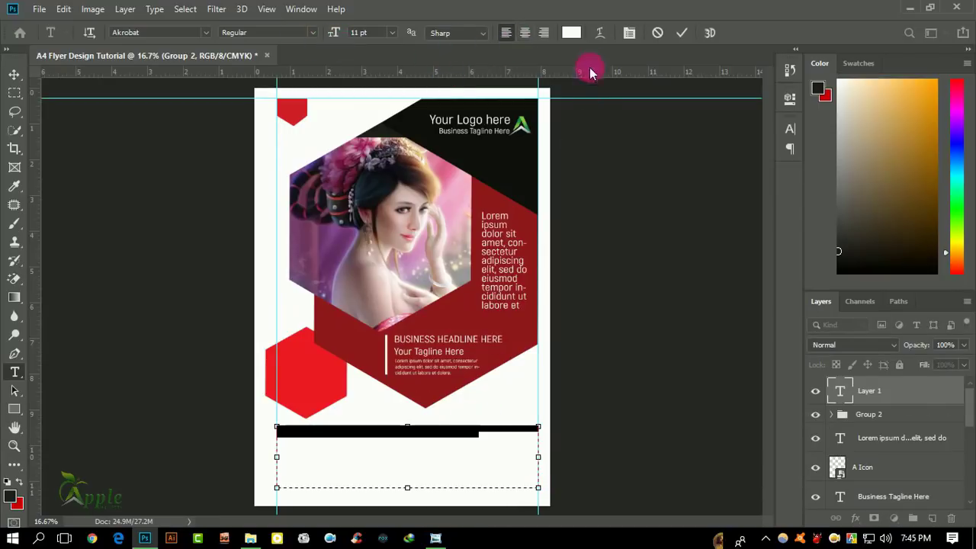
{"action": "left_click", "coordinate": [571, 32]}
{"action": "left_click_drag", "start_coordinate": [606, 444], "coordinate": [656, 418]}
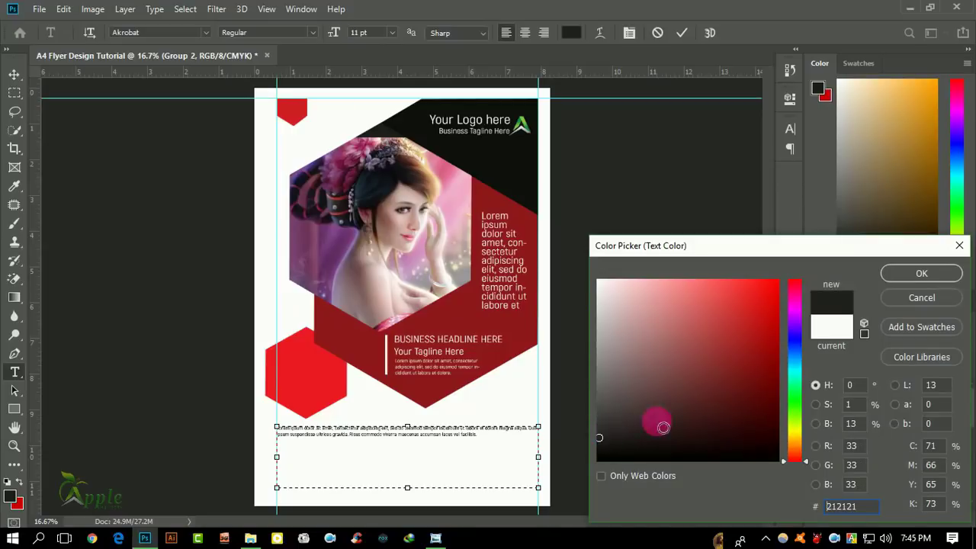
{"action": "left_click", "coordinate": [927, 275]}
Set the bottom paragraph's size and leading to 15 pt
{"action": "left_click", "coordinate": [791, 126]}
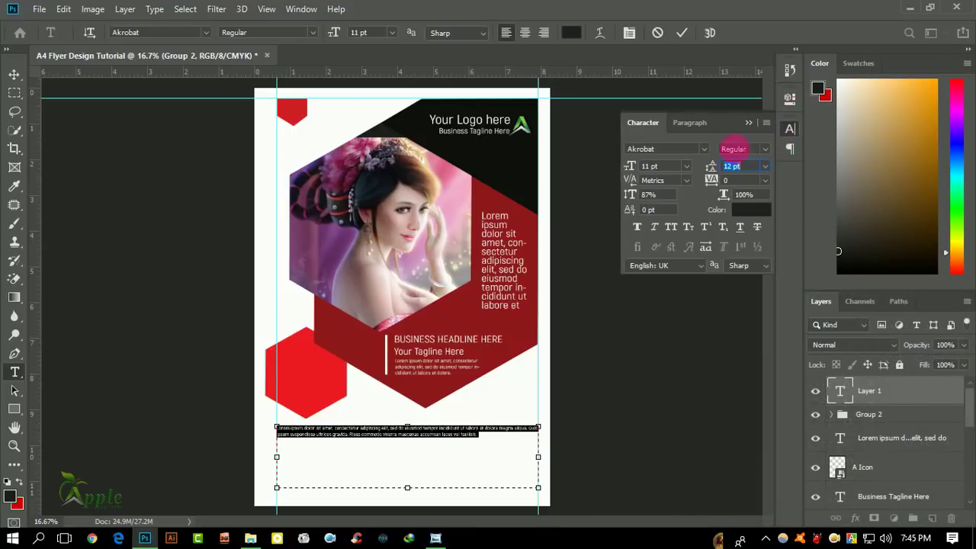
{"action": "left_click_drag", "start_coordinate": [635, 173], "coordinate": [642, 172]}
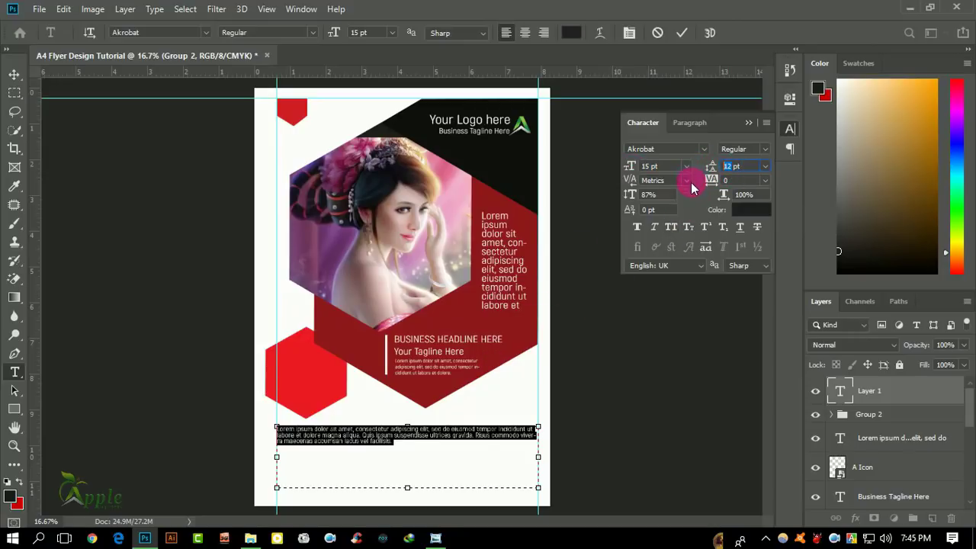
{"action": "type", "text": "15"}
{"action": "key", "text": "Return"}
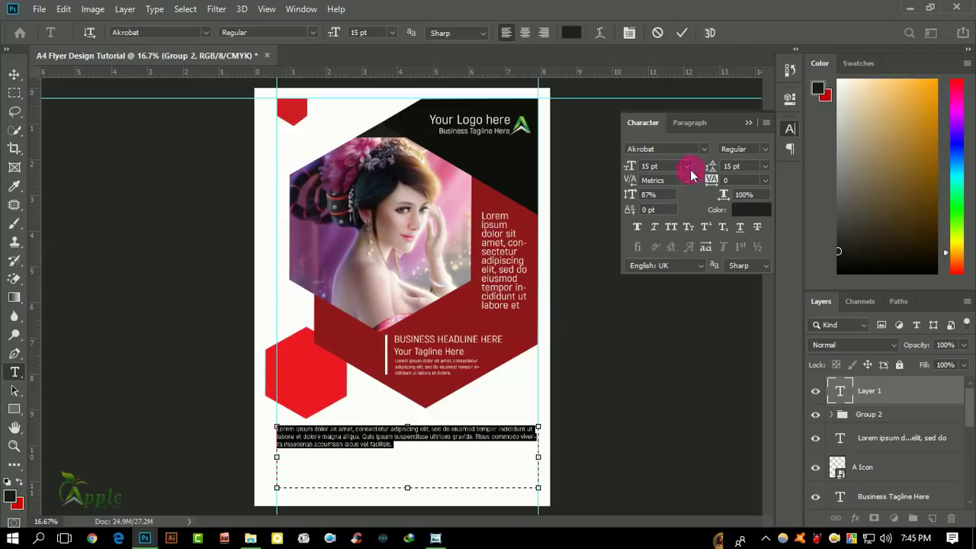
{"action": "left_click", "coordinate": [682, 33]}
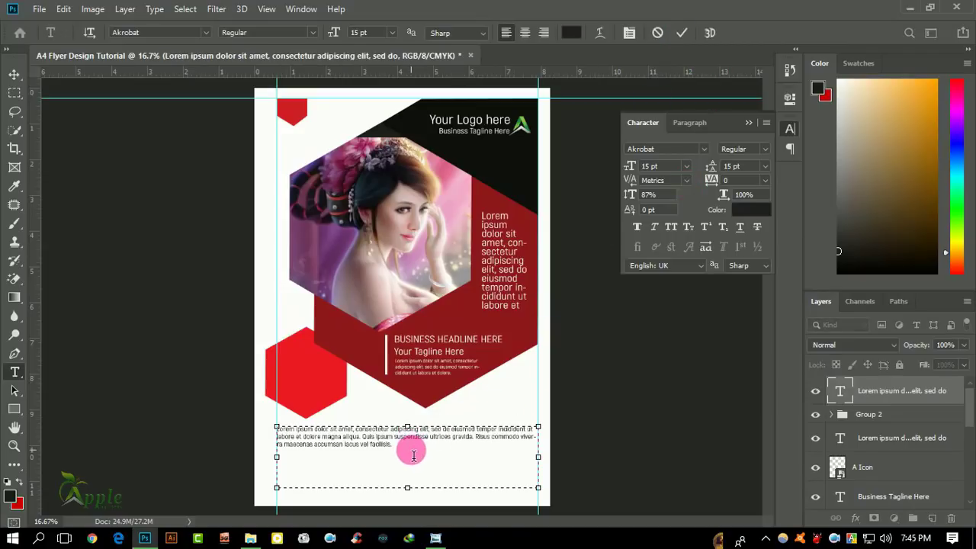
Paste the paragraph twice more to fill the box, then nudge it down
{"action": "left_click_drag", "start_coordinate": [404, 452], "coordinate": [277, 429]}
{"action": "right_click", "coordinate": [340, 440]}
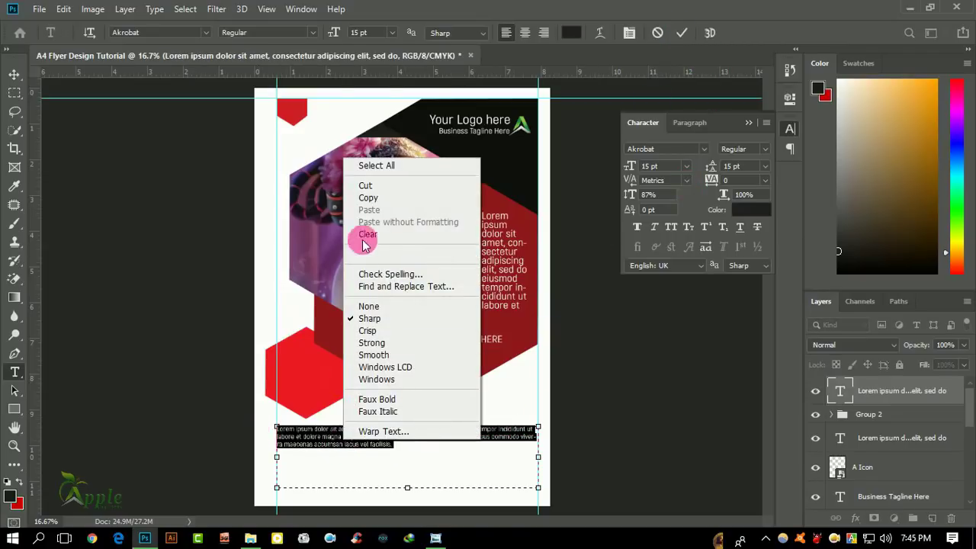
{"action": "left_click", "coordinate": [366, 196]}
{"action": "left_click", "coordinate": [412, 456]}
{"action": "key", "text": "ctrl+v"}
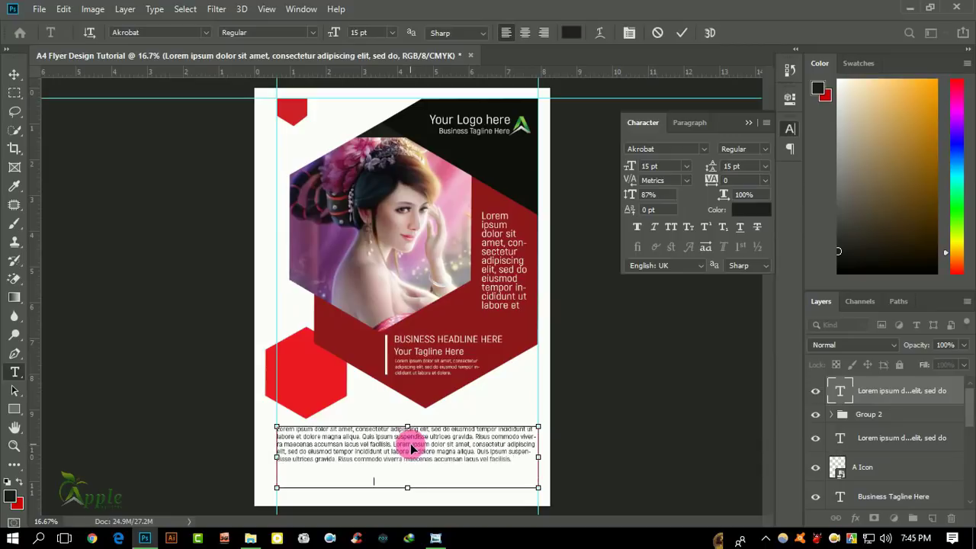
{"action": "key", "text": "ctrl+v"}
{"action": "key", "text": "ctrl+v"}
{"action": "left_click", "coordinate": [682, 33]}
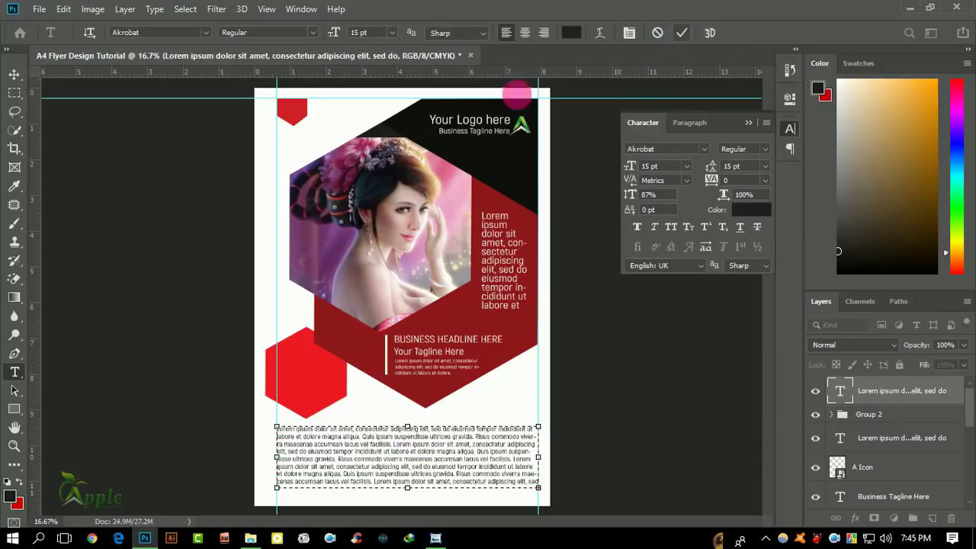
{"action": "left_click", "coordinate": [14, 74]}
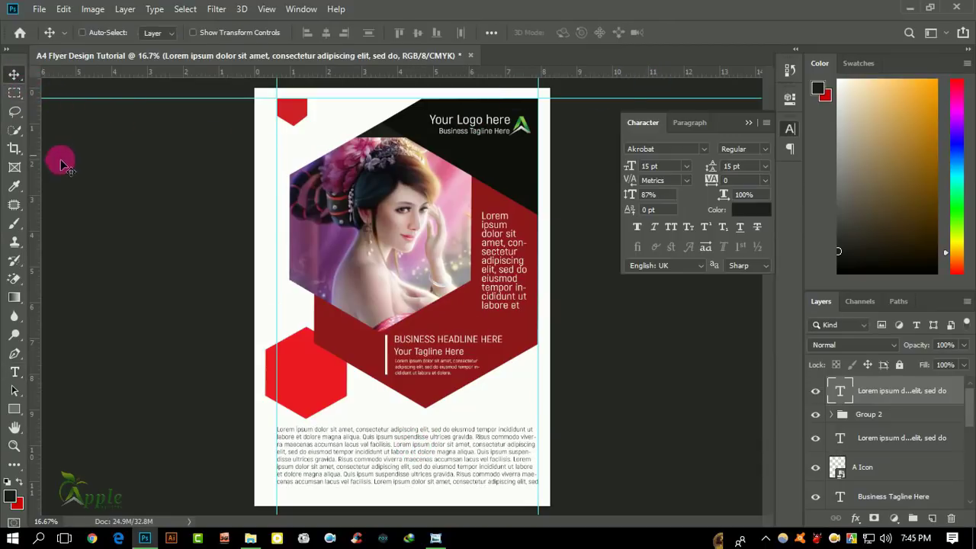
{"action": "key", "text": "shift+Down"}
{"action": "key", "text": "shift+Down"}
{"action": "key", "text": "shift+Down"}
{"action": "key", "text": "shift+Down"}
{"action": "key", "text": "shift+Down"}
{"action": "key", "text": "shift+Down"}
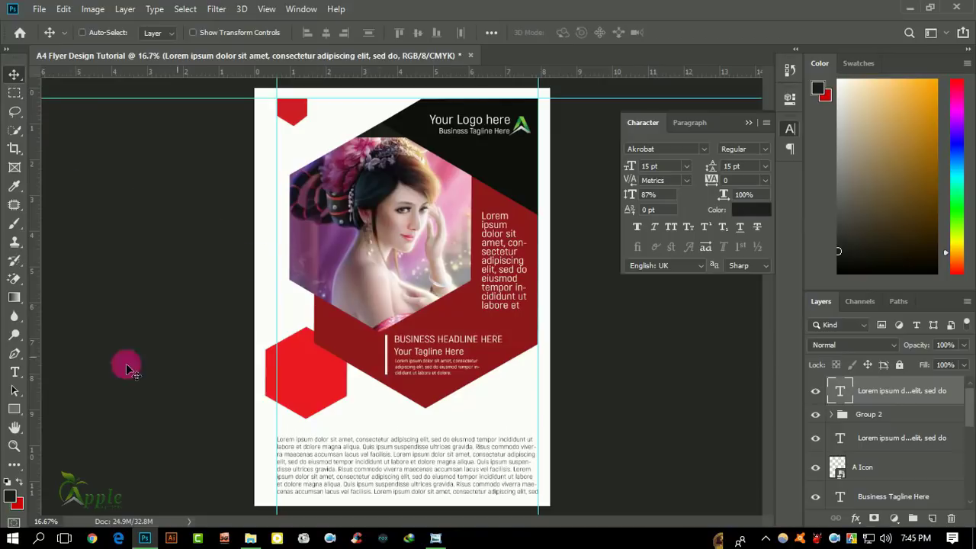
Add a 22 pt 'Business Headline Here' line above the bottom paragraph
{"action": "left_click", "coordinate": [15, 371]}
{"action": "left_click", "coordinate": [287, 421]}
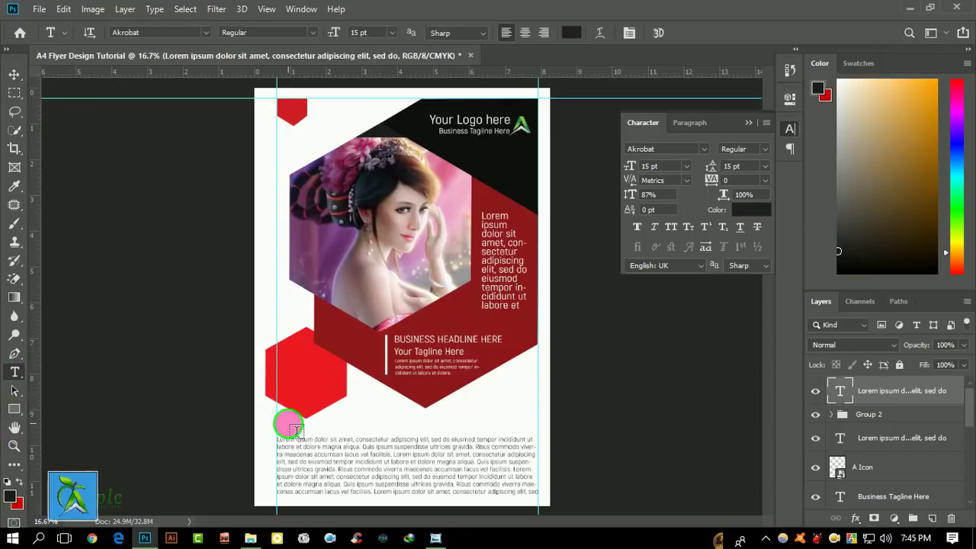
{"action": "type", "text": "Busine"}
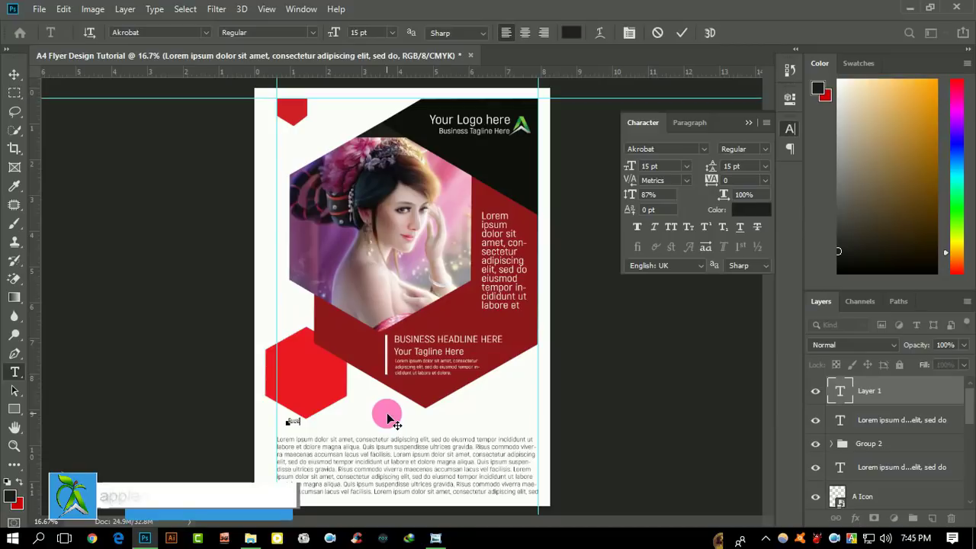
{"action": "type", "text": "ss Headline Here"}
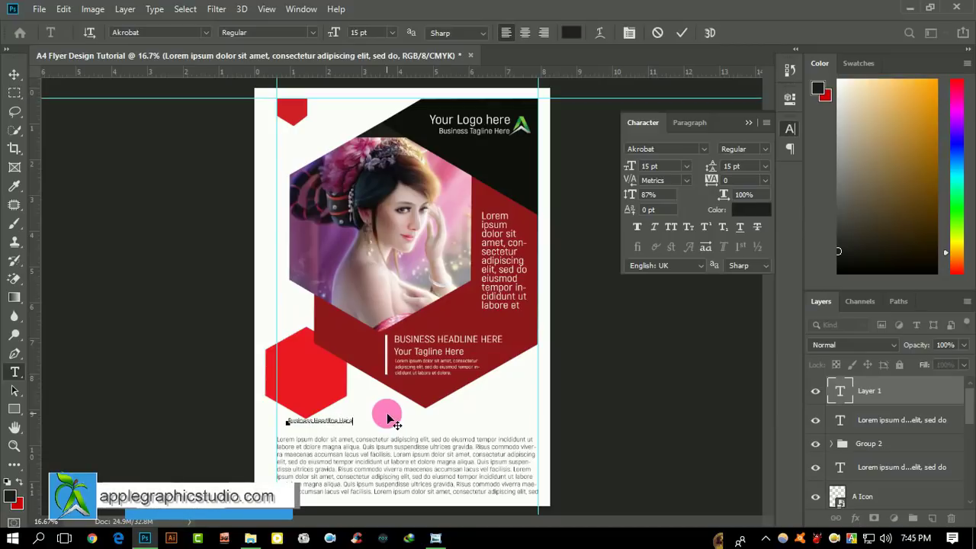
{"action": "key", "text": "ctrl+a"}
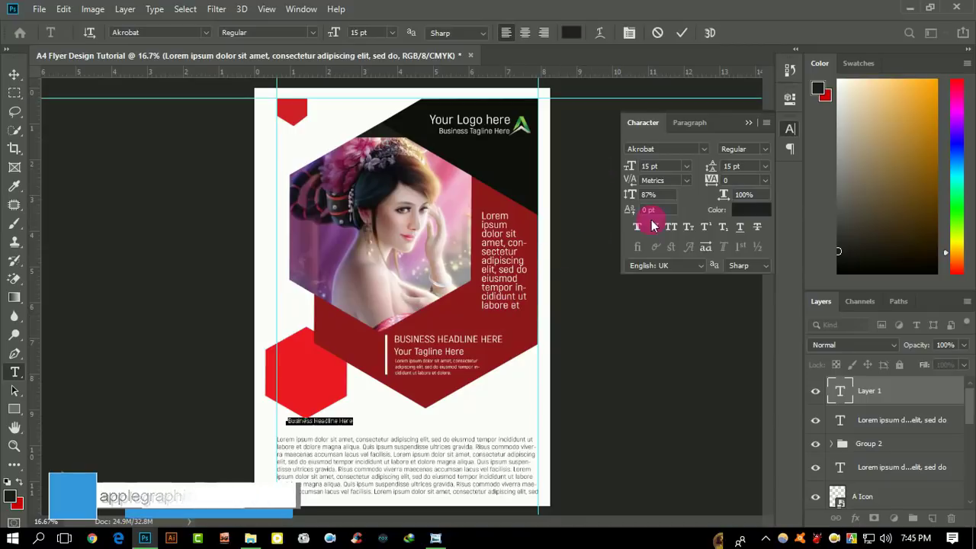
{"action": "left_click_drag", "start_coordinate": [639, 172], "coordinate": [639, 172]}
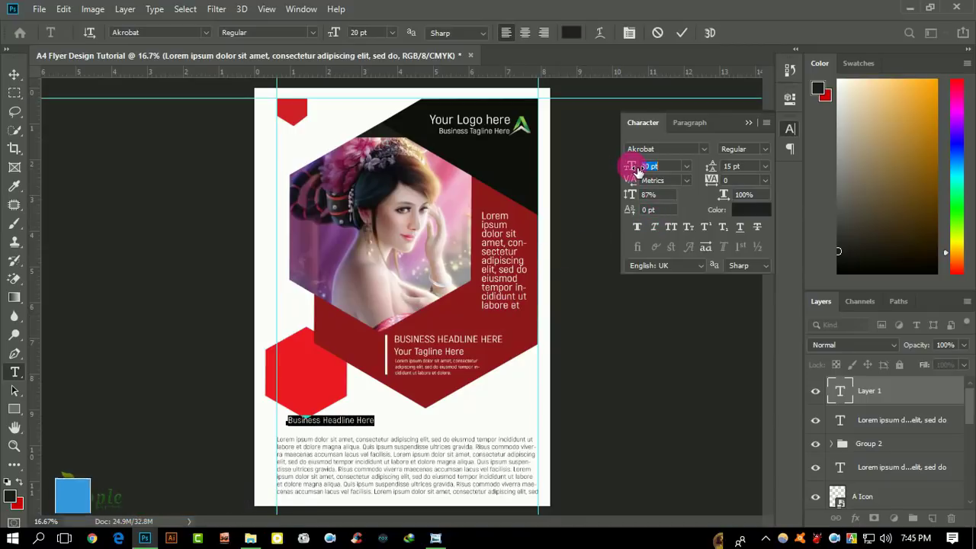
{"action": "left_click", "coordinate": [688, 34]}
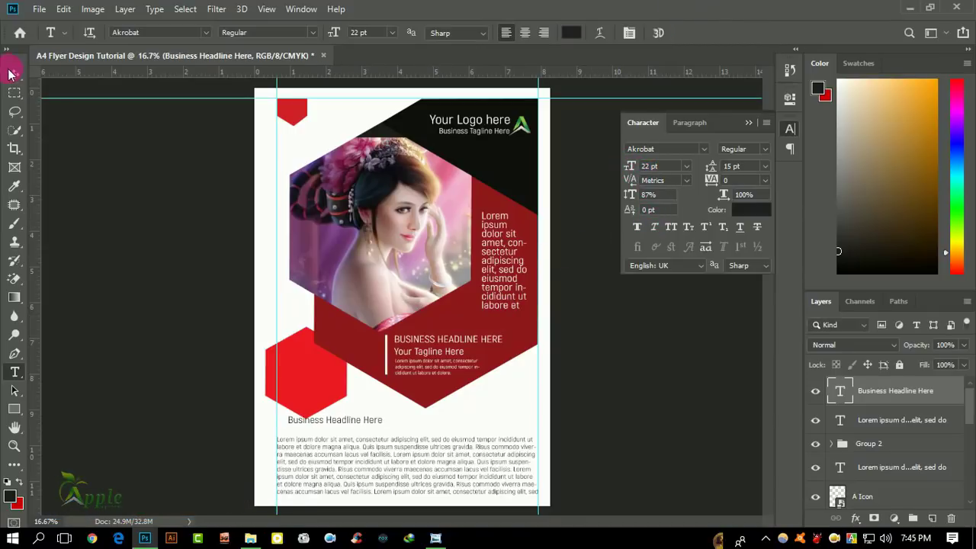
Move the lower headline onto the left guide and make it all caps
{"action": "left_click", "coordinate": [15, 74]}
{"action": "scroll", "coordinate": [352, 355], "scroll_direction": "up", "scroll_amount": 1}
{"action": "left_click_drag", "start_coordinate": [296, 397], "coordinate": [308, 248]}
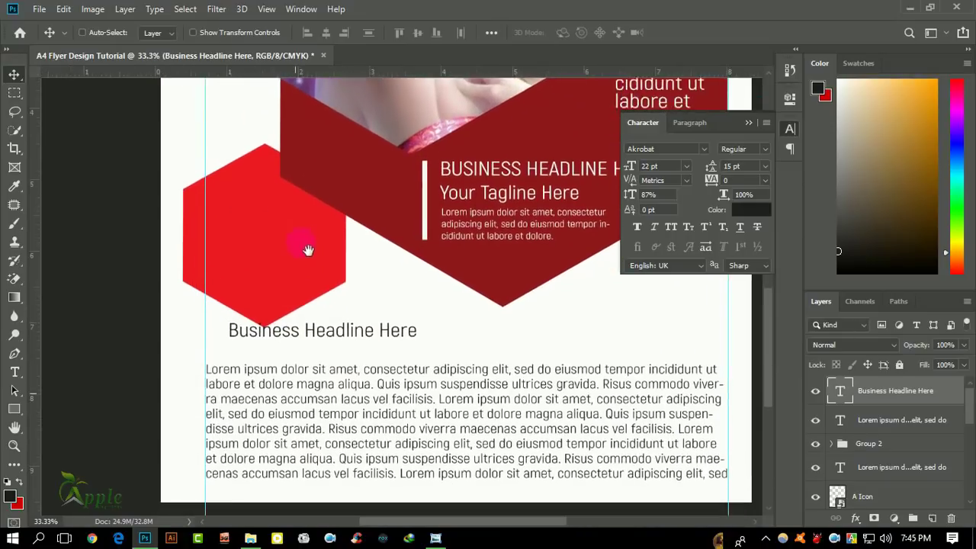
{"action": "left_click_drag", "start_coordinate": [320, 320], "coordinate": [302, 340]}
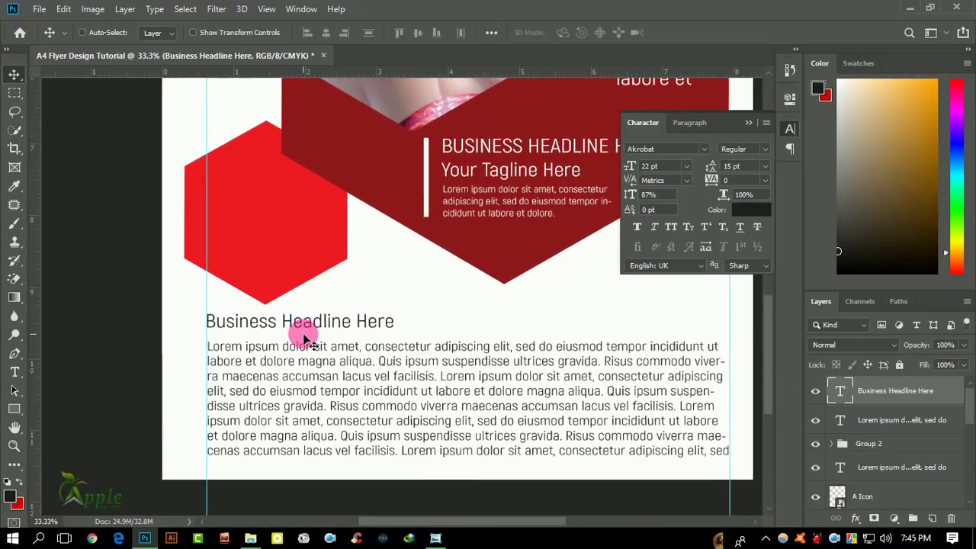
{"action": "left_click", "coordinate": [648, 227]}
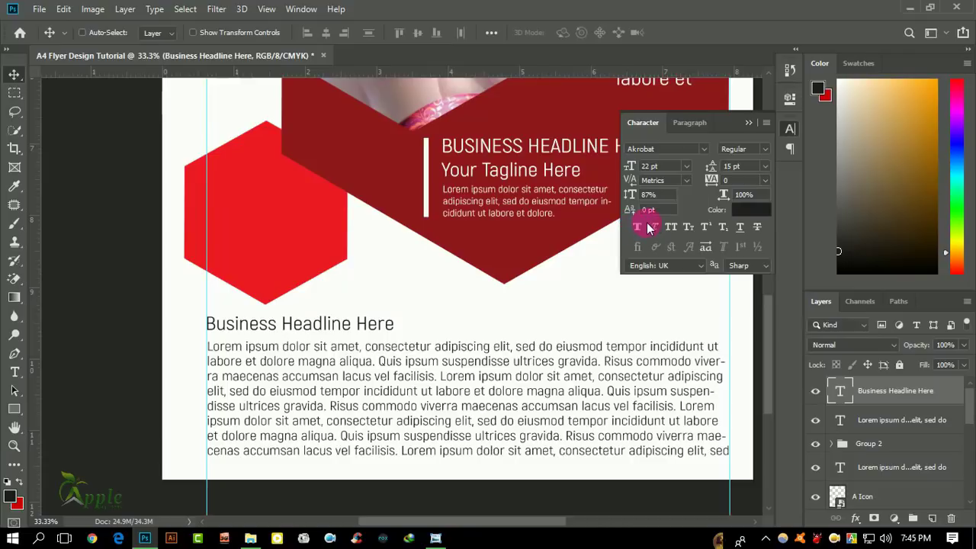
{"action": "left_click", "coordinate": [672, 228]}
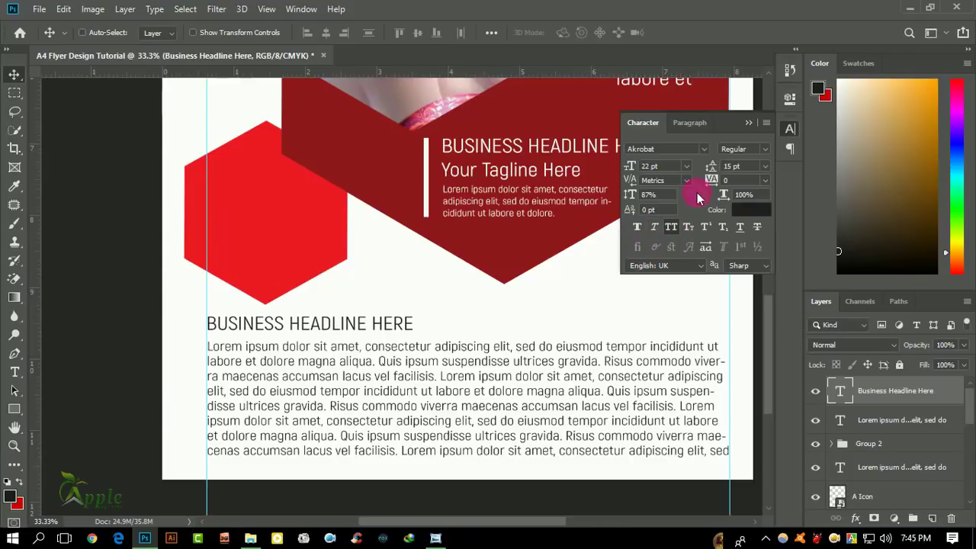
Color the lower headline bright red #f60314 and set it to Bold
{"action": "left_click", "coordinate": [754, 211]}
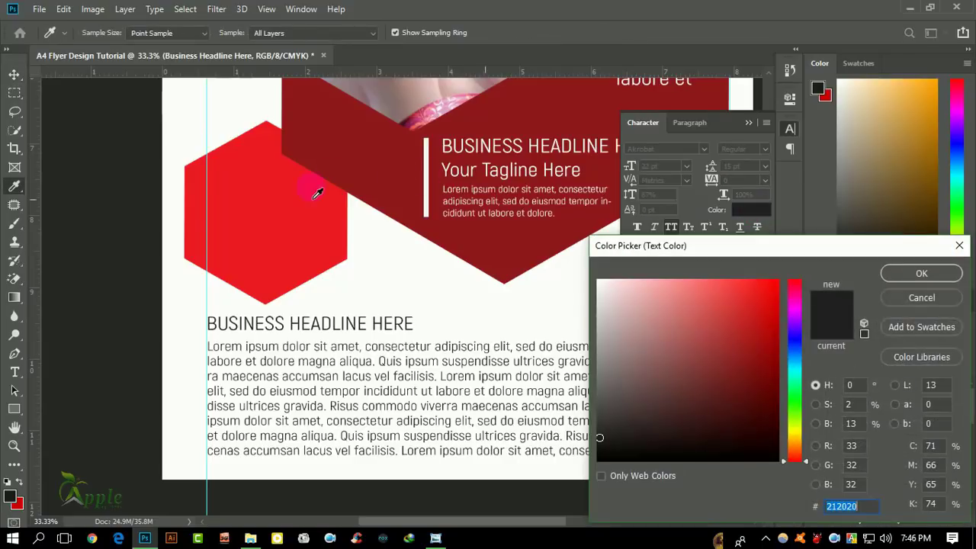
{"action": "left_click", "coordinate": [369, 164]}
{"action": "left_click", "coordinate": [283, 218]}
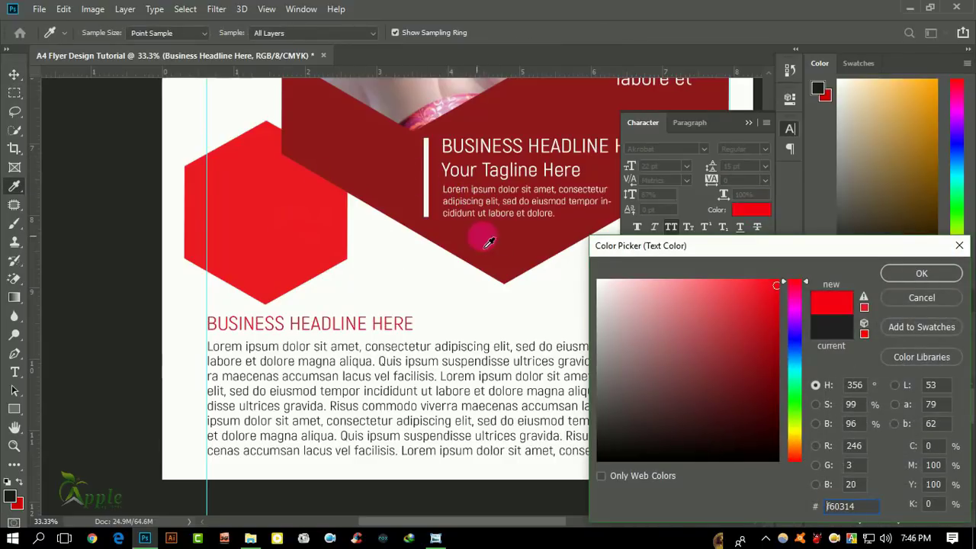
{"action": "left_click", "coordinate": [917, 268]}
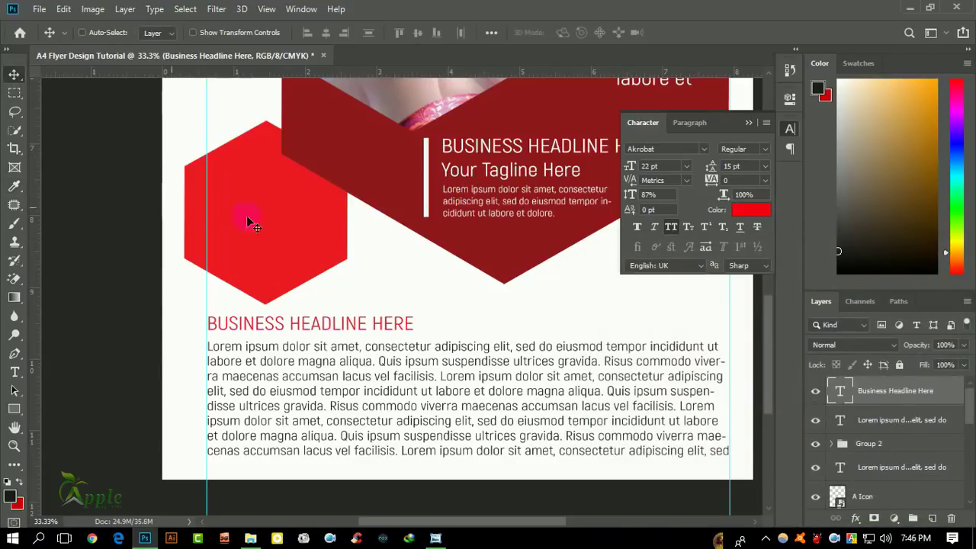
{"action": "left_click", "coordinate": [747, 151]}
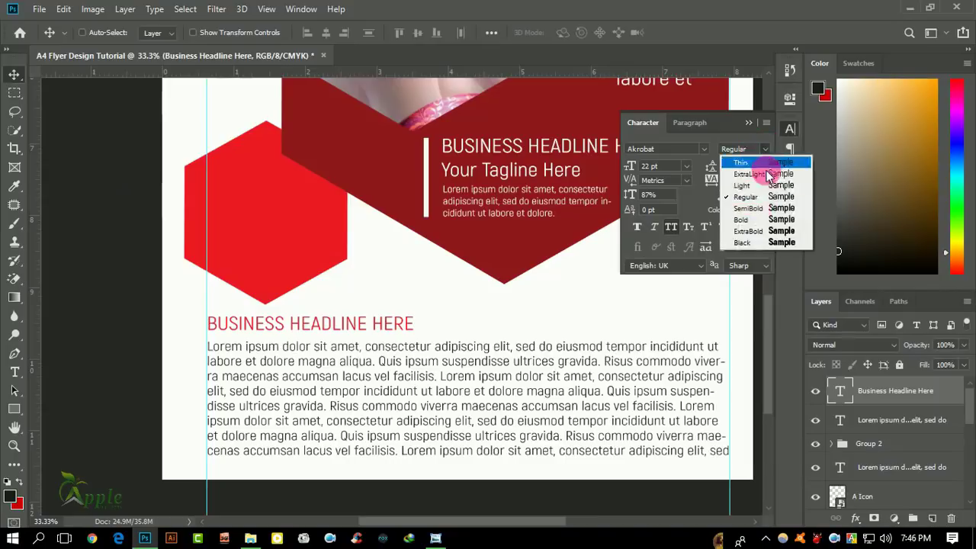
{"action": "left_click", "coordinate": [751, 218]}
{"action": "left_click", "coordinate": [746, 123]}
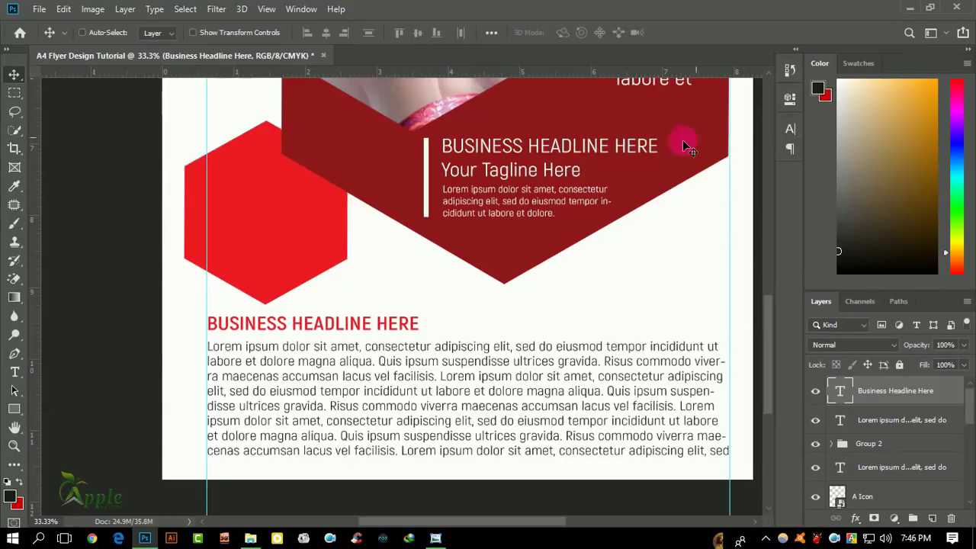
{"action": "left_click", "coordinate": [14, 372]}
{"action": "left_click", "coordinate": [364, 392]}
Narrow the bottom paragraph to half width and duplicate headline and paragraph to the right
{"action": "left_click_drag", "start_coordinate": [730, 402], "coordinate": [444, 411]}
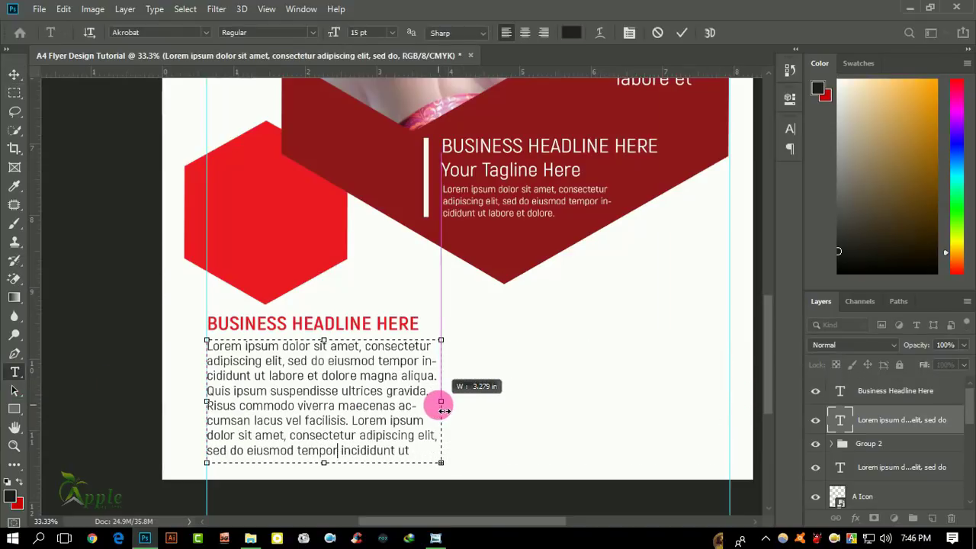
{"action": "left_click", "coordinate": [682, 33]}
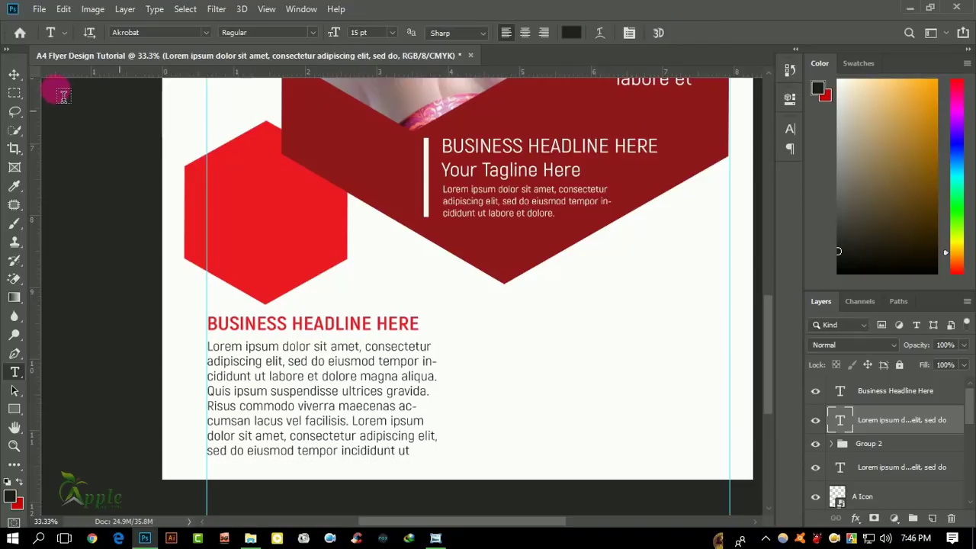
{"action": "left_click", "coordinate": [13, 74]}
{"action": "left_click", "coordinate": [884, 421]}
{"action": "mouse_move", "coordinate": [349, 362]}
{"action": "left_mouse_down"}
{"action": "mouse_move", "coordinate": [644, 368]}
{"action": "mouse_move", "coordinate": [638, 359]}
{"action": "left_mouse_up"}
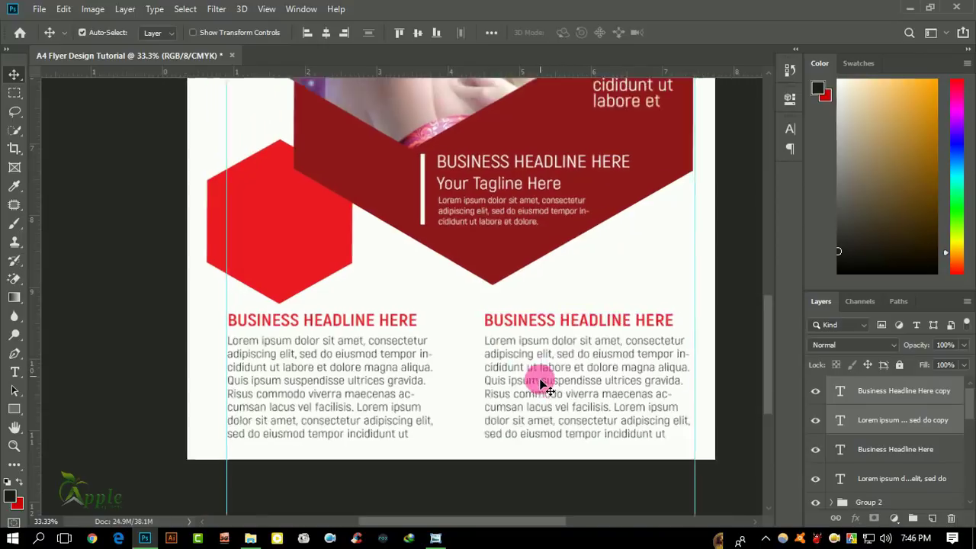
{"action": "key", "text": "ctrl+minus"}
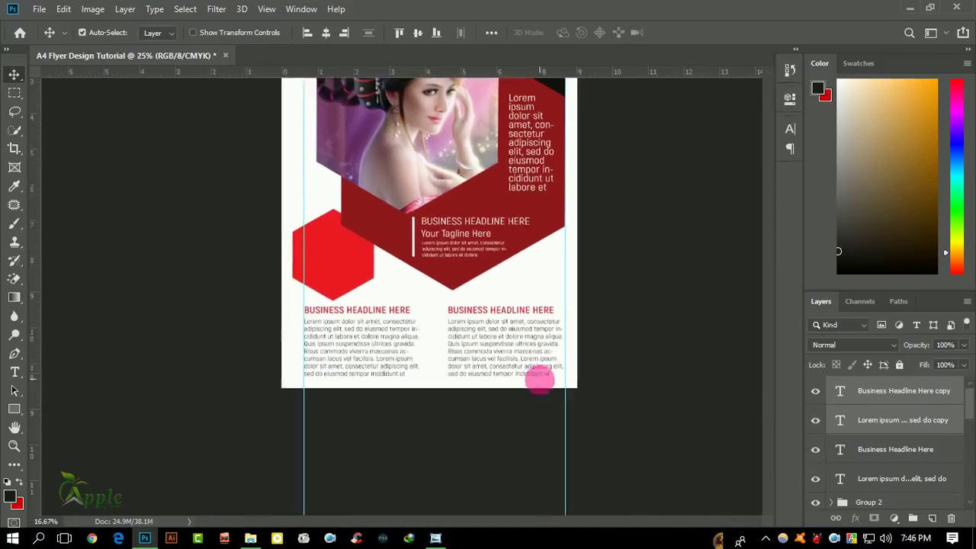
{"action": "key", "text": "ctrl+minus"}
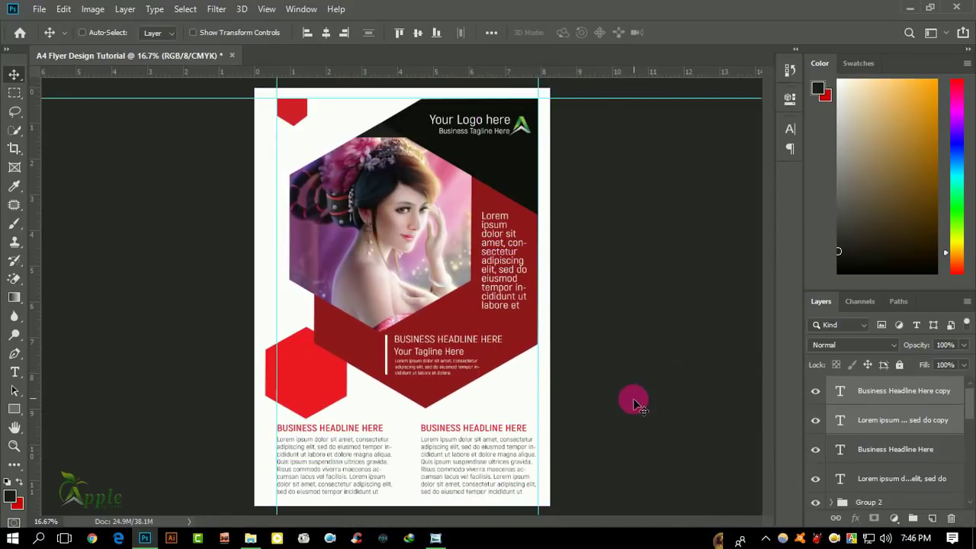
{"action": "key", "text": "ctrl+plus"}
{"action": "key", "text": "ctrl+plus"}
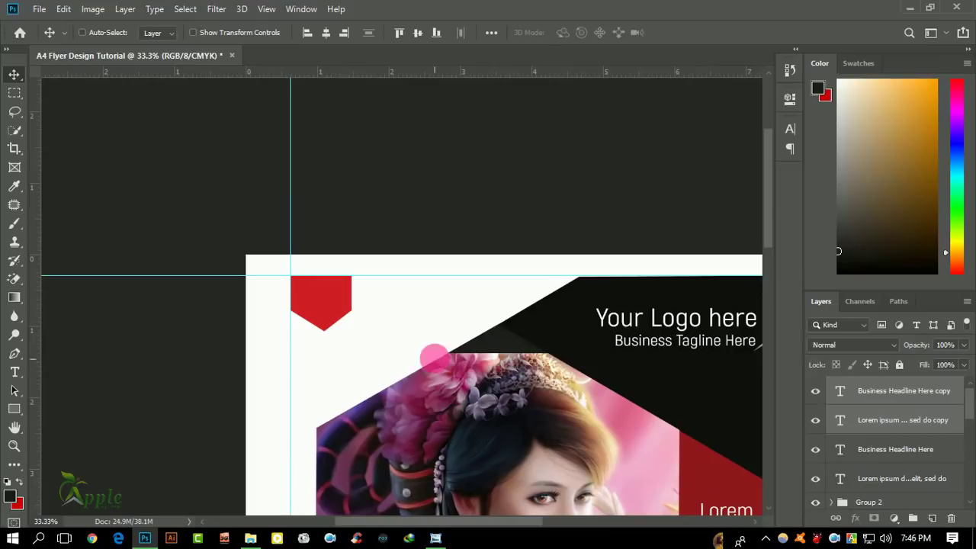
Widen the small red Shape 2 tab at top-left to about 1.49 in
{"action": "right_click", "coordinate": [322, 300]}
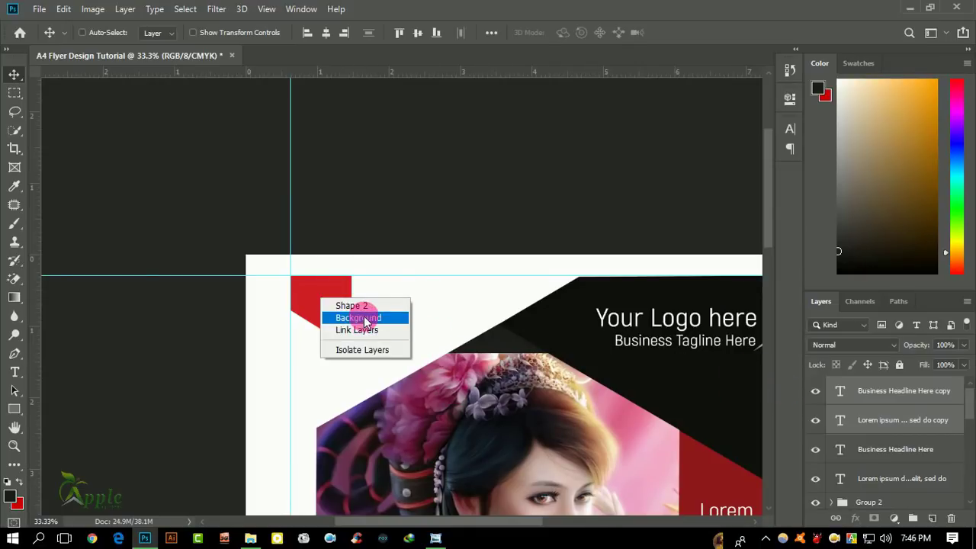
{"action": "left_click", "coordinate": [353, 305]}
{"action": "key", "text": "ctrl+t"}
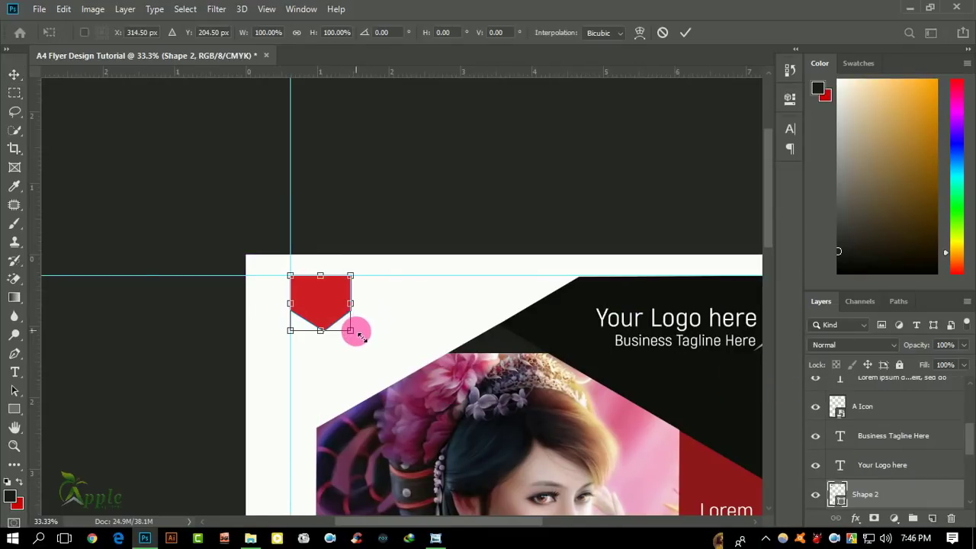
{"action": "mouse_move", "coordinate": [367, 344]}
{"action": "left_mouse_down"}
{"action": "mouse_move", "coordinate": [375, 353]}
{"action": "mouse_move", "coordinate": [395, 333]}
{"action": "left_mouse_up"}
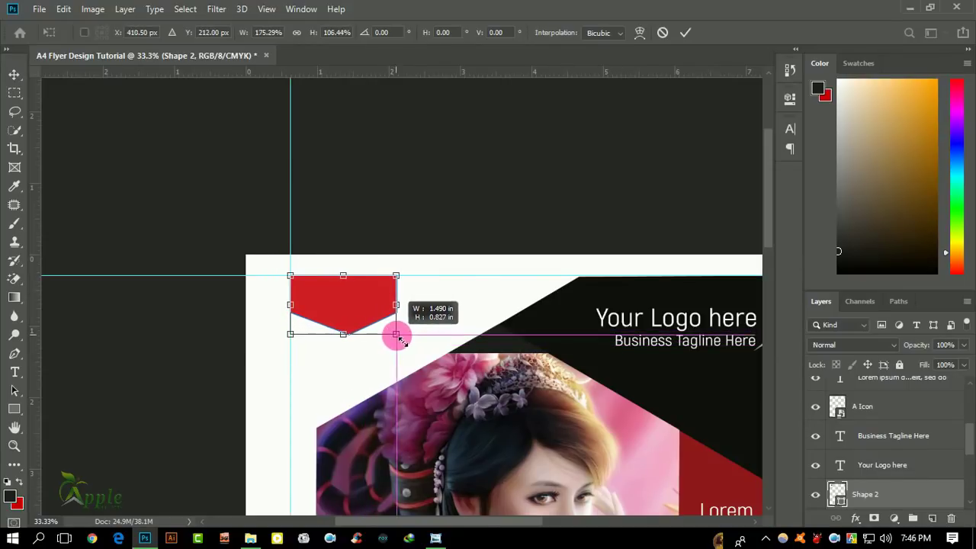
{"action": "left_click", "coordinate": [684, 33]}
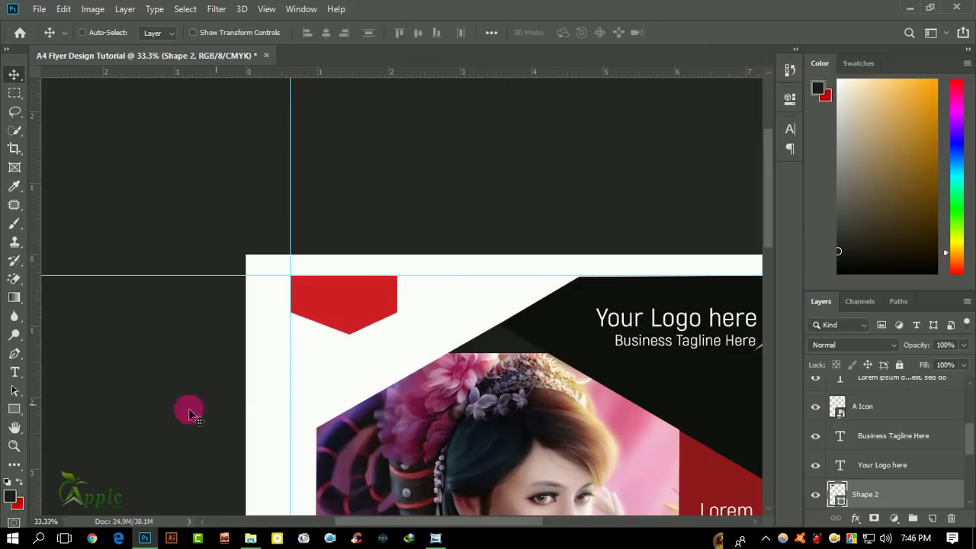
Add a '100% Moneyback' text layer and move it onto the red tab
{"action": "left_click", "coordinate": [15, 373]}
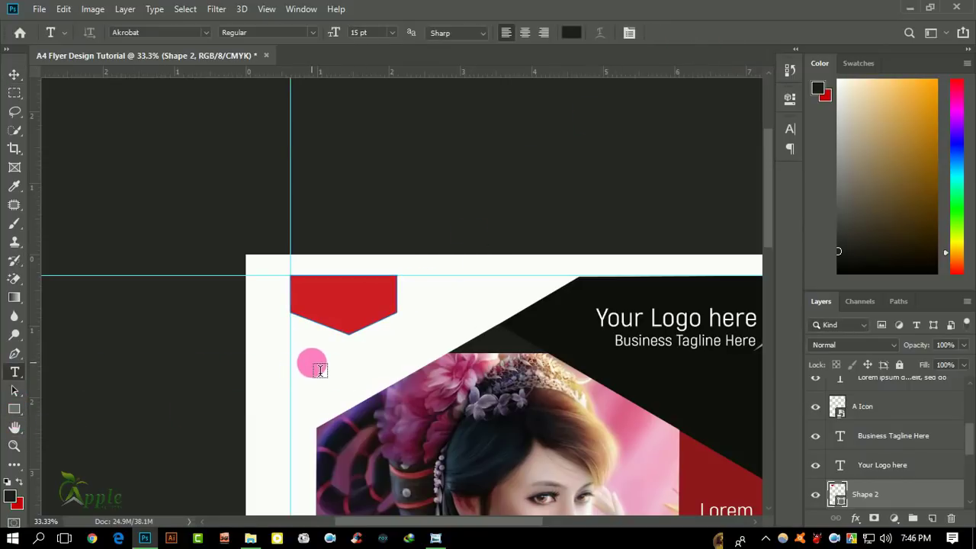
{"action": "left_click", "coordinate": [311, 363]}
{"action": "key", "text": "Left"}
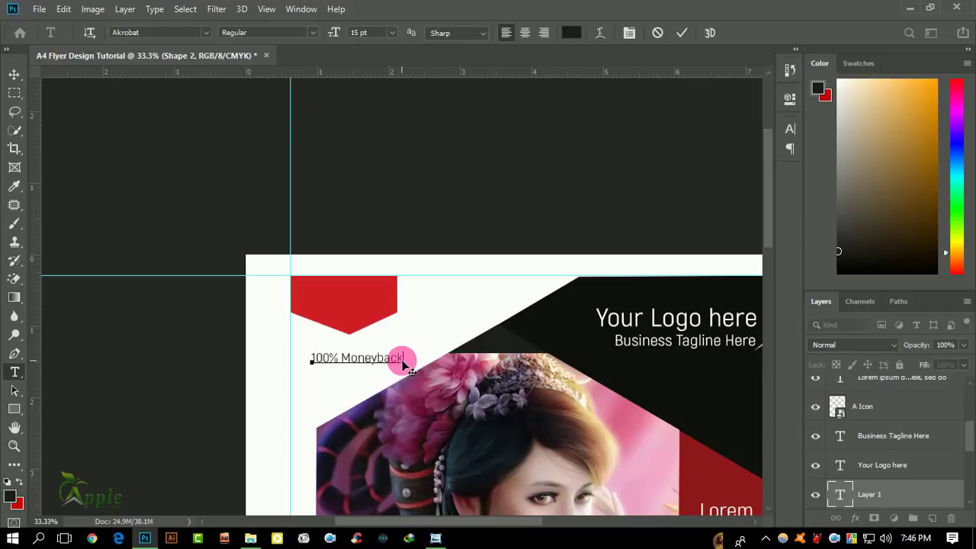
{"action": "left_click", "coordinate": [680, 35]}
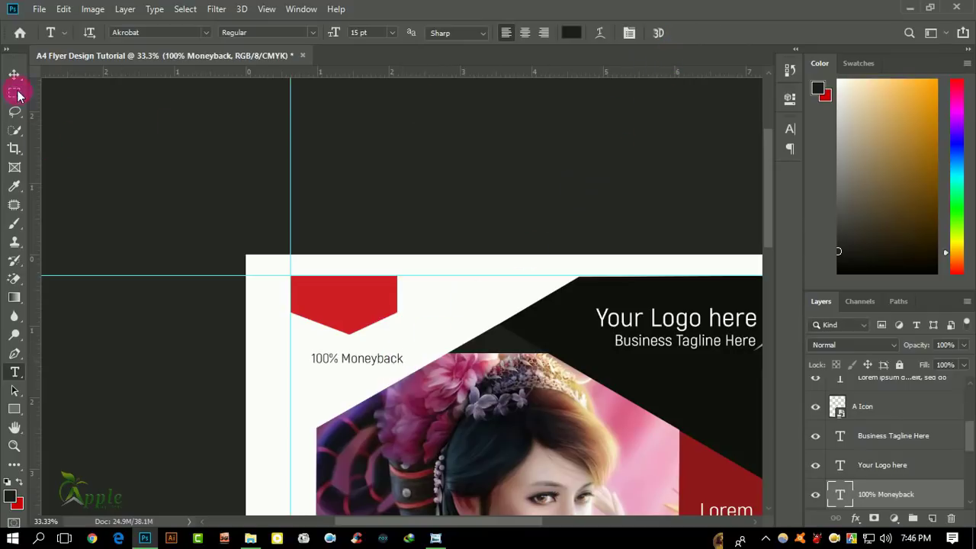
{"action": "left_click", "coordinate": [14, 74]}
{"action": "left_click_drag", "start_coordinate": [392, 357], "coordinate": [385, 293]}
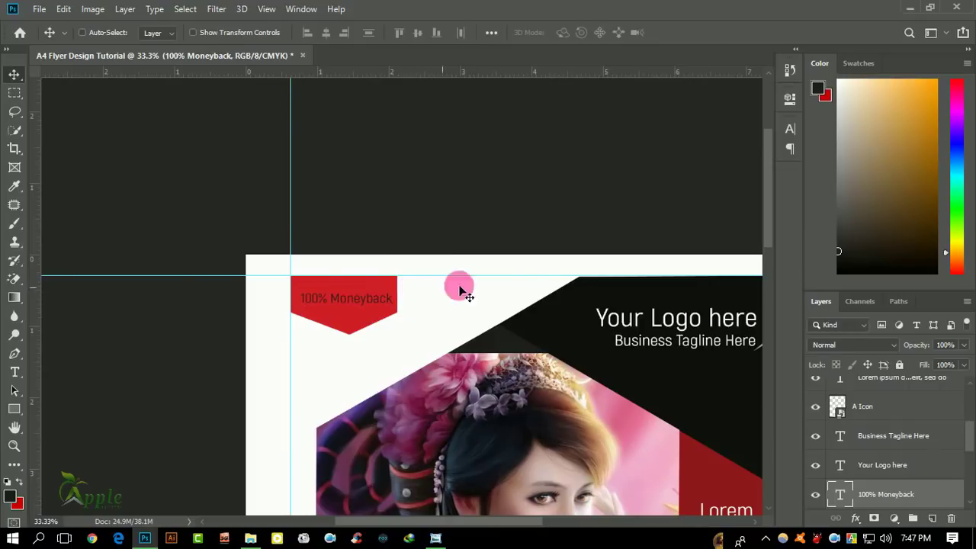
Make the '100% Moneyback' text white, then zoom out to view the whole flyer
{"action": "left_click", "coordinate": [791, 129]}
{"action": "left_click", "coordinate": [751, 209]}
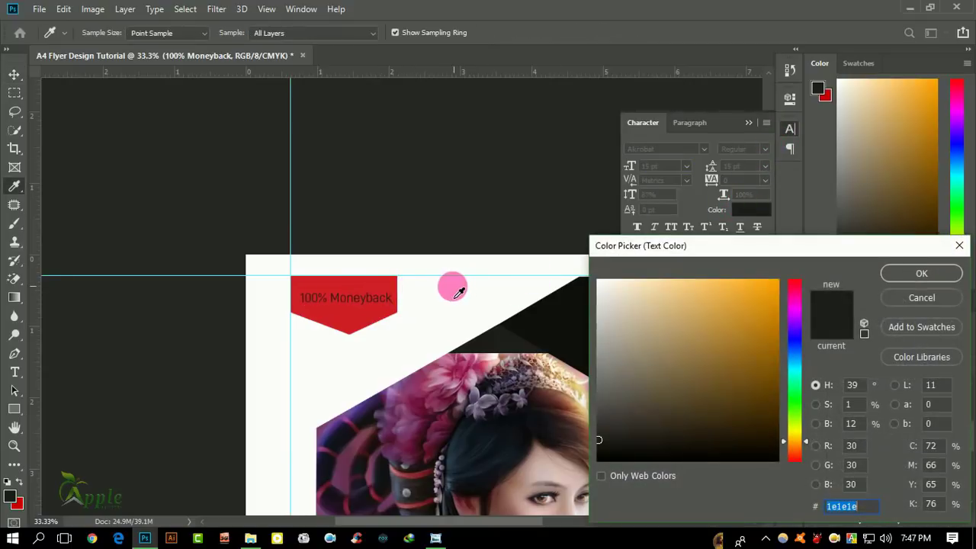
{"action": "left_click", "coordinate": [906, 271]}
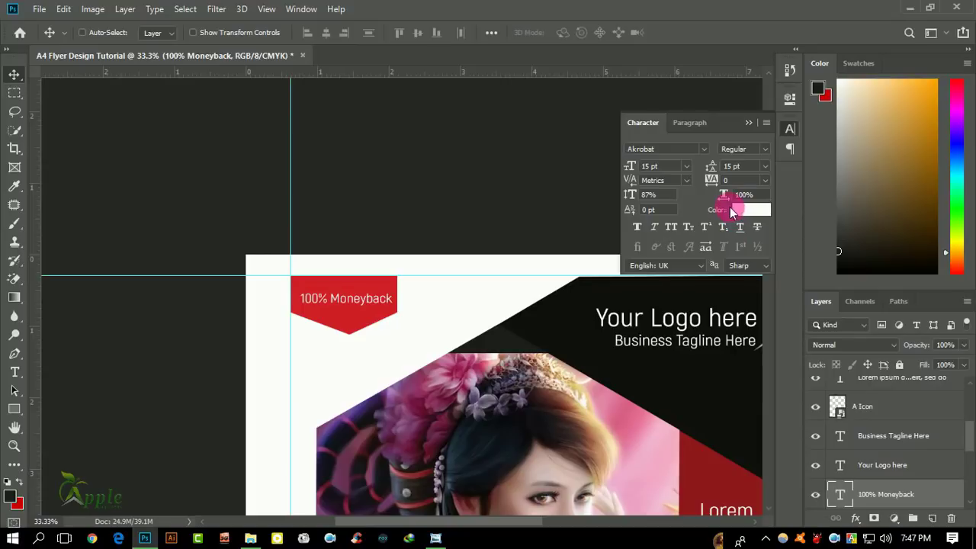
{"action": "left_click", "coordinate": [739, 135]}
{"action": "key", "text": "ctrl+minus"}
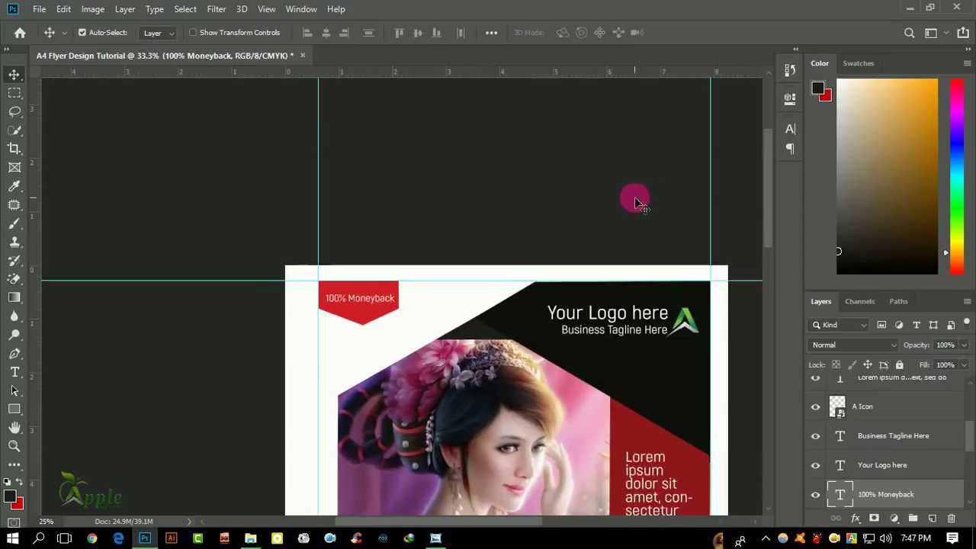
{"action": "key", "text": "ctrl+minus"}
{"action": "key", "text": "ctrl+minus"}
{"action": "key", "text": "ctrl+minus"}
{"action": "left_click", "coordinate": [364, 295], "text": "ctrl"}
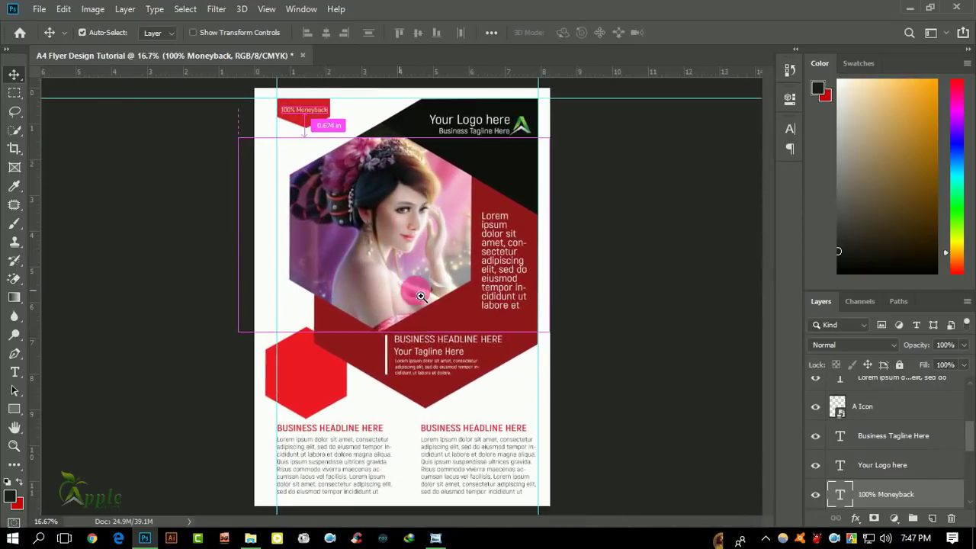